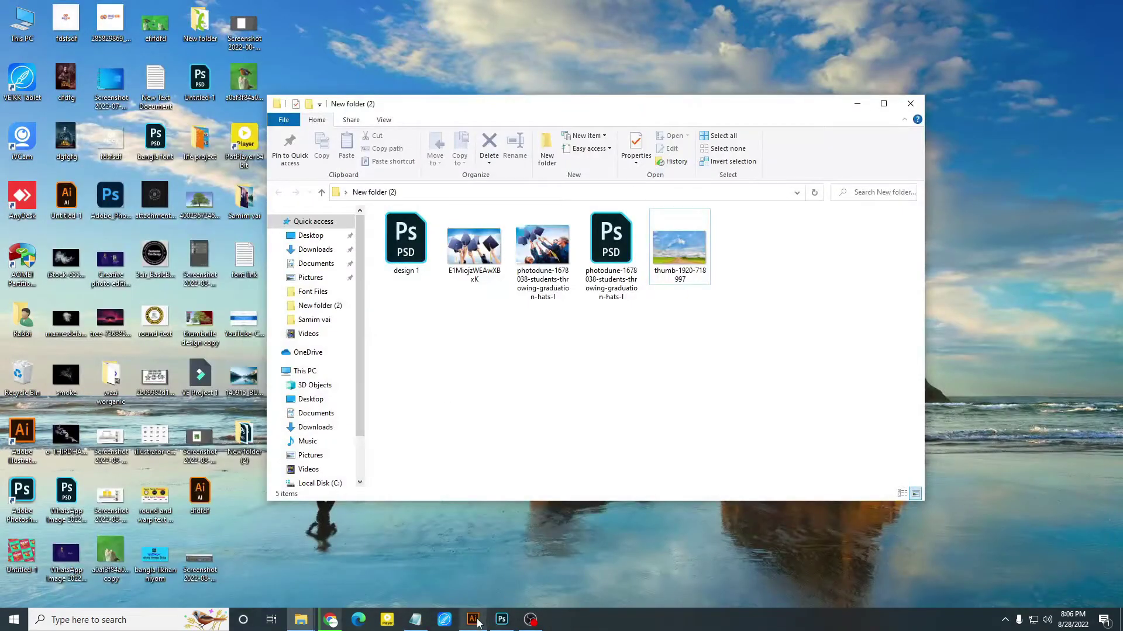
Return to the graduation photo document in Illustrator and zoom in on it.
{"action": "left_click", "coordinate": [473, 619]}
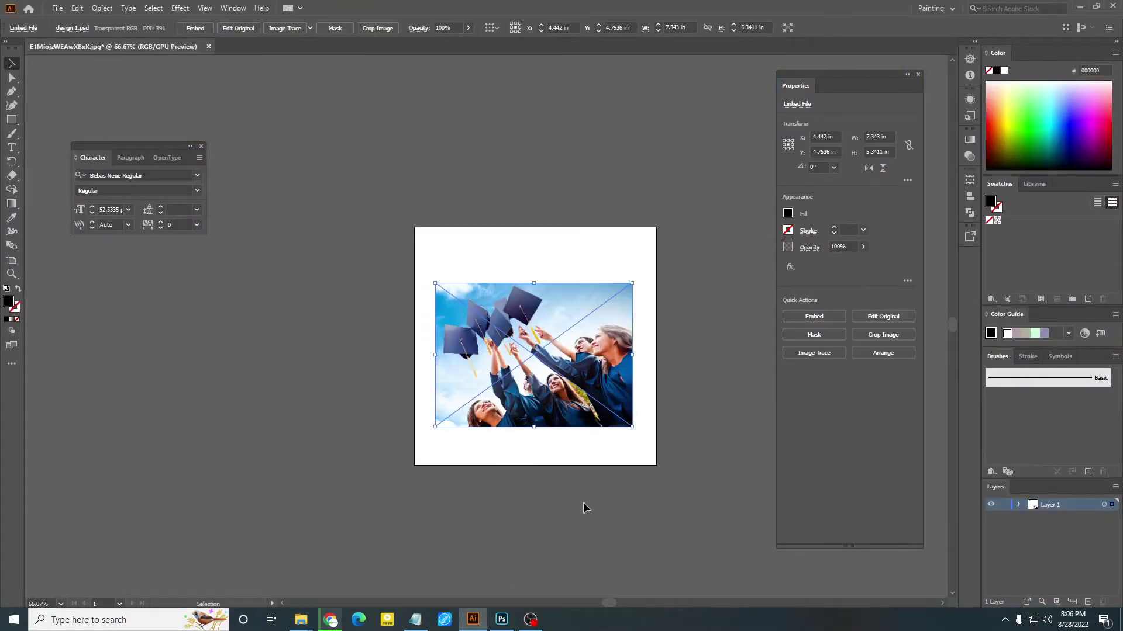
{"action": "scroll", "coordinate": [573, 499], "scroll_direction": "up", "scroll_amount": 1}
{"action": "scroll", "coordinate": [555, 478], "scroll_direction": "up", "scroll_amount": 2}
{"action": "scroll", "coordinate": [538, 468], "scroll_direction": "left", "scroll_amount": 1}
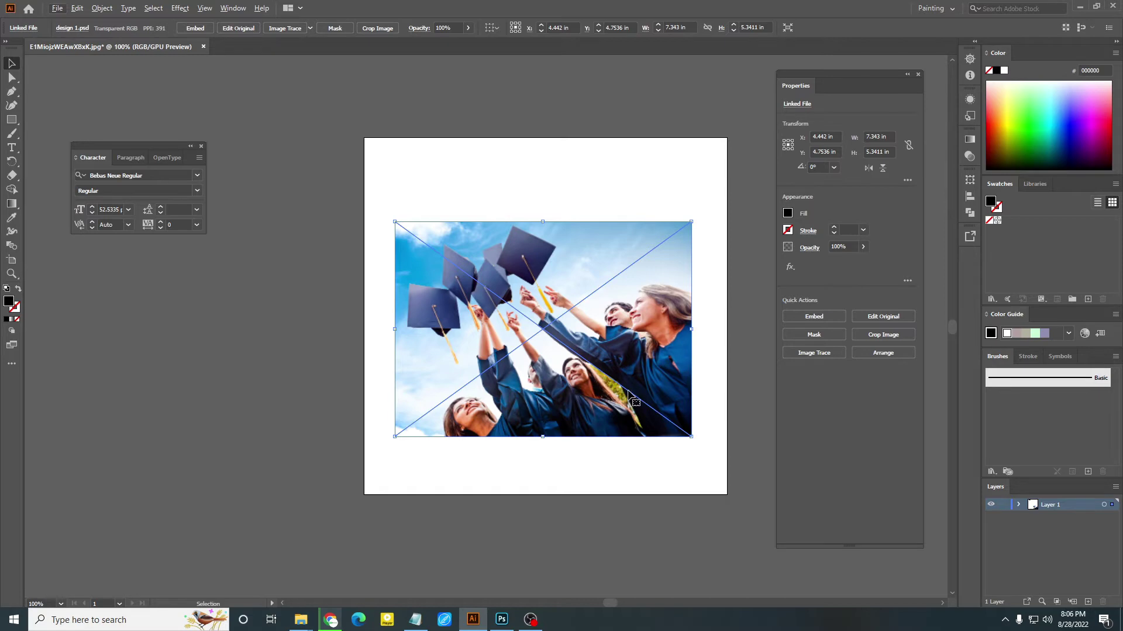
Dismiss a floating widget and nudge the linked photo right to X 4.5 in.
{"action": "left_click", "coordinate": [502, 619]}
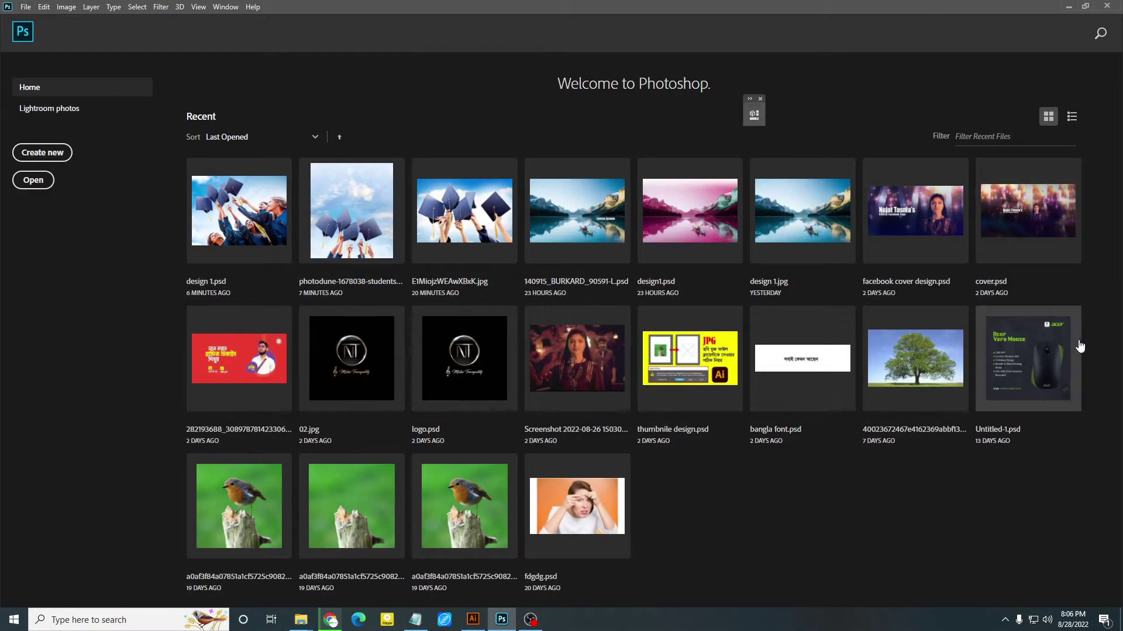
{"action": "left_click", "coordinate": [760, 99]}
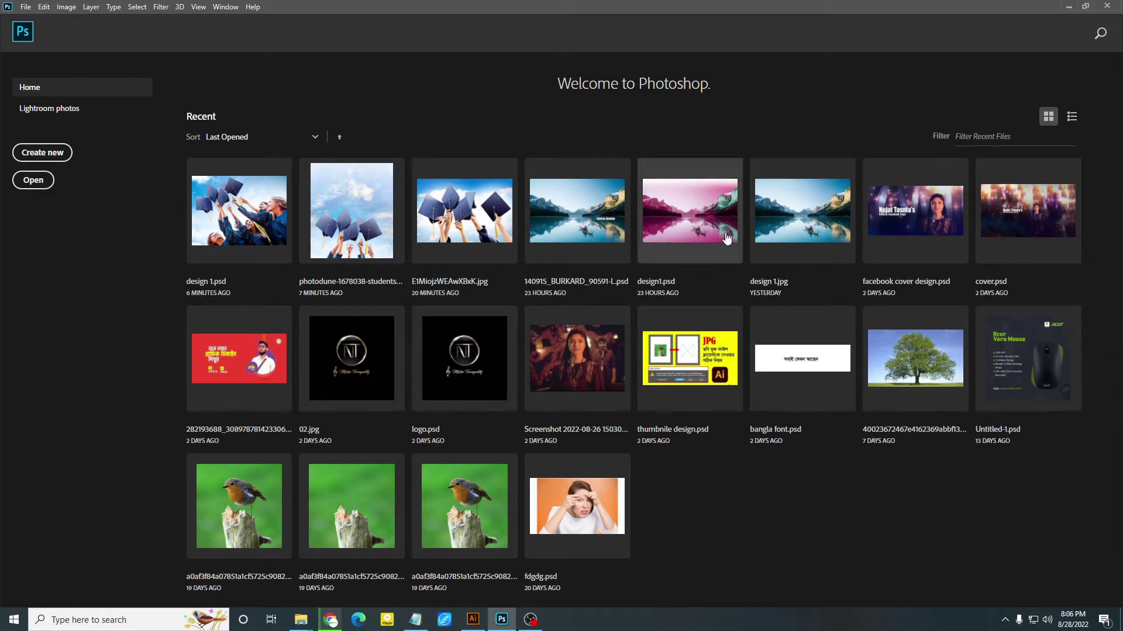
{"action": "left_click", "coordinate": [468, 627]}
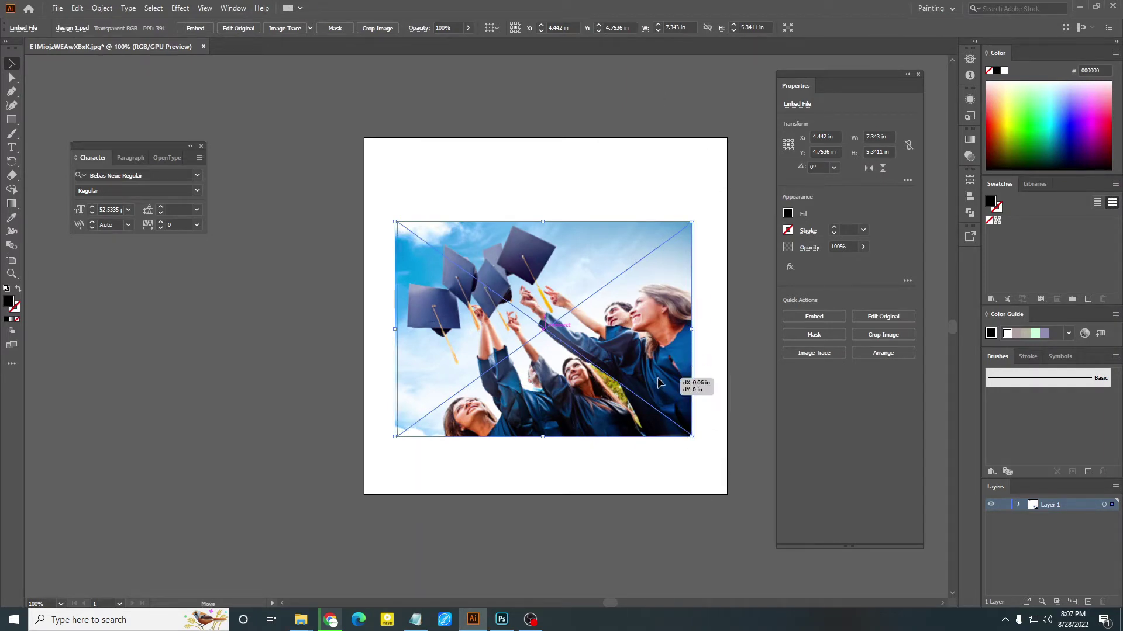
{"action": "left_click_drag", "start_coordinate": [655, 383], "coordinate": [658, 383]}
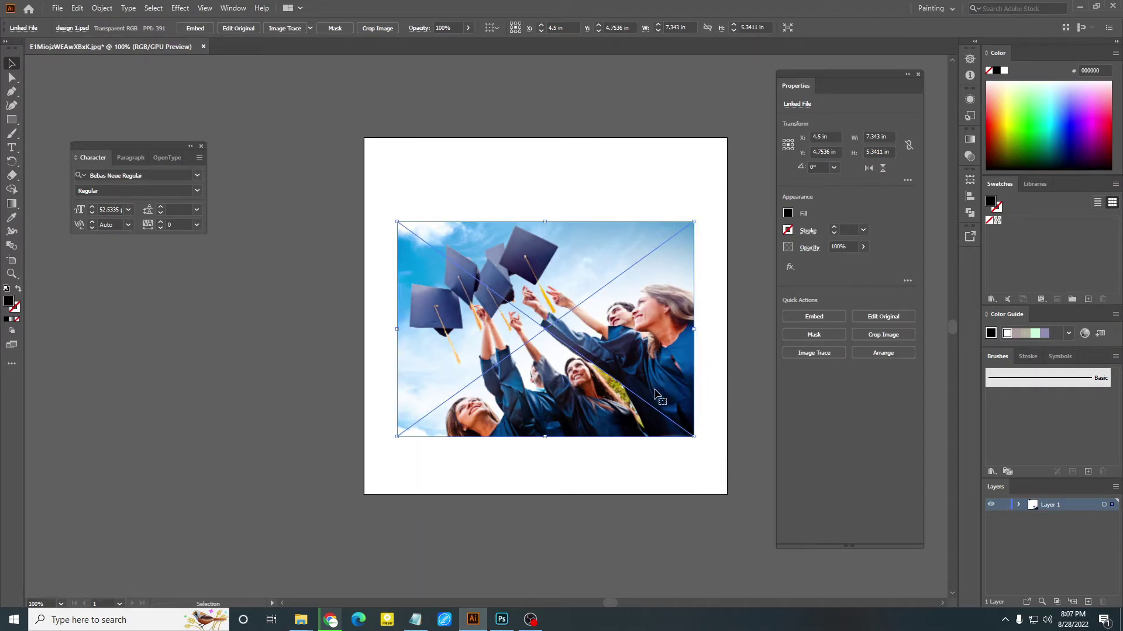
Open the linked design 1.psd in Photoshop via Edit Original and zoom out around it.
{"action": "left_click", "coordinate": [895, 318]}
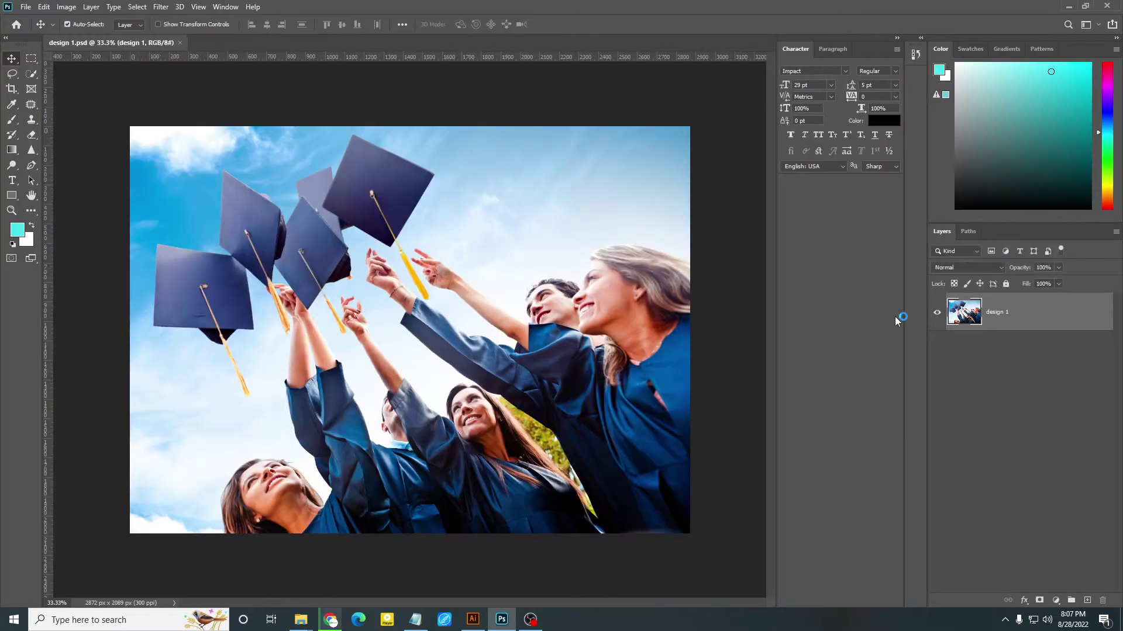
{"action": "left_click", "coordinate": [472, 620]}
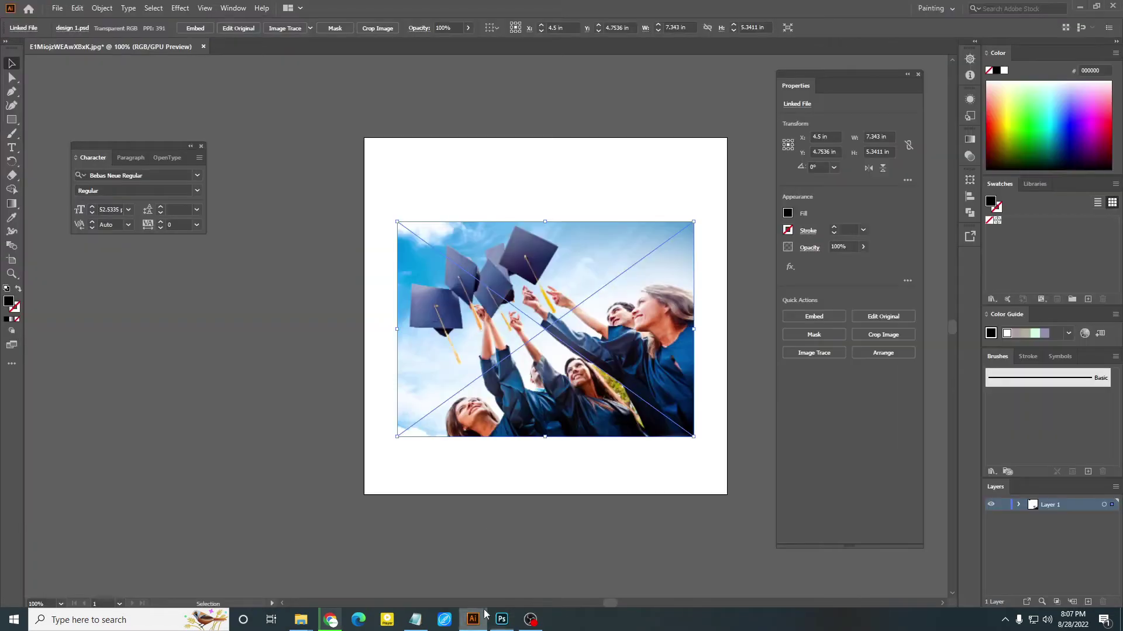
{"action": "left_click", "coordinate": [501, 619]}
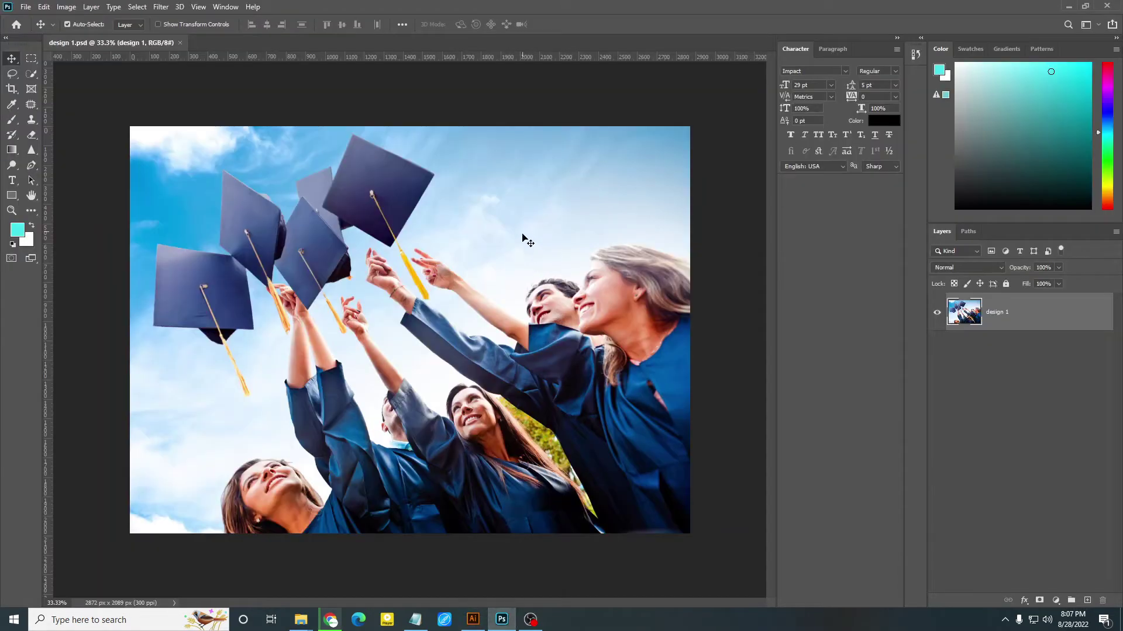
{"action": "key", "text": "ctrl+minus"}
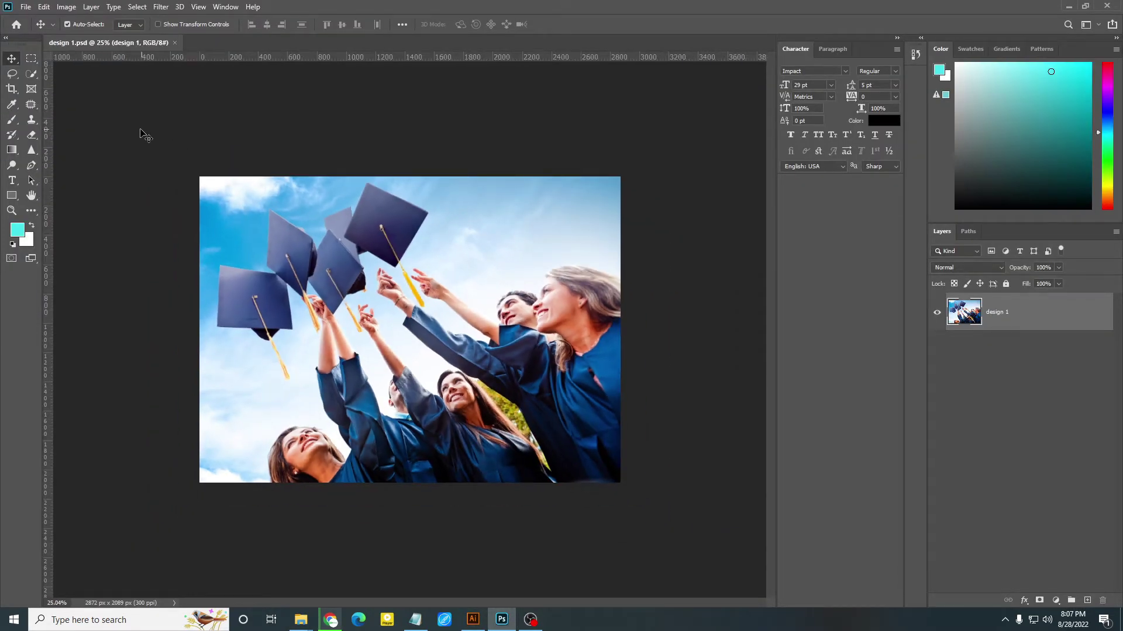
{"action": "key", "text": "ctrl+minus"}
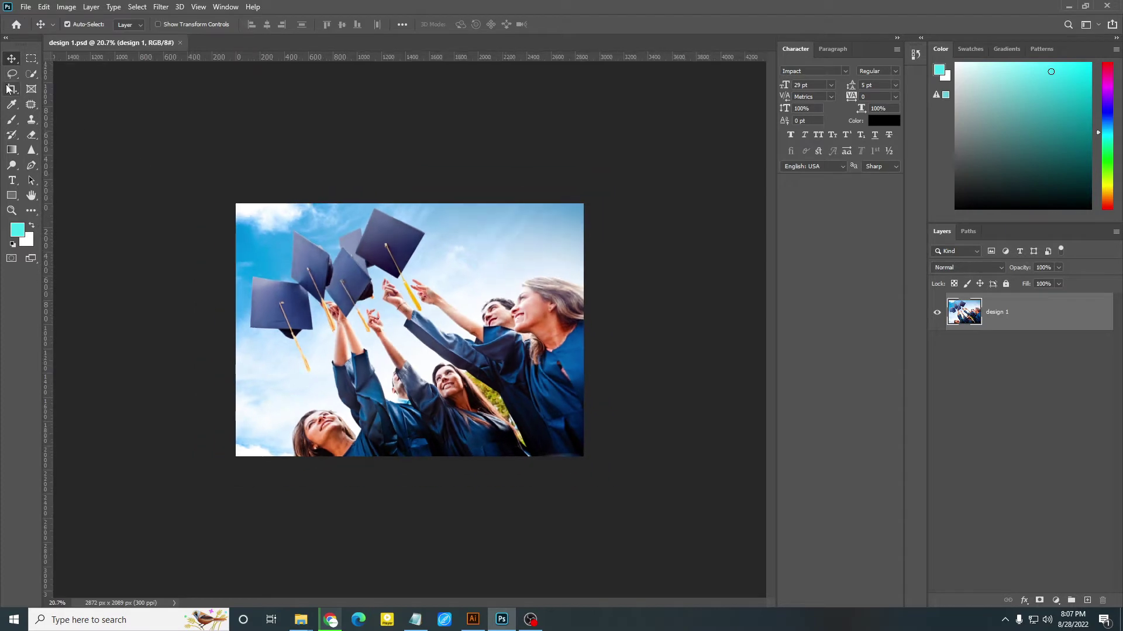
Extend the canvas upward with the Crop tool, adding transparent space above the photo.
{"action": "left_click", "coordinate": [9, 89]}
{"action": "key", "text": "ctrl+minus"}
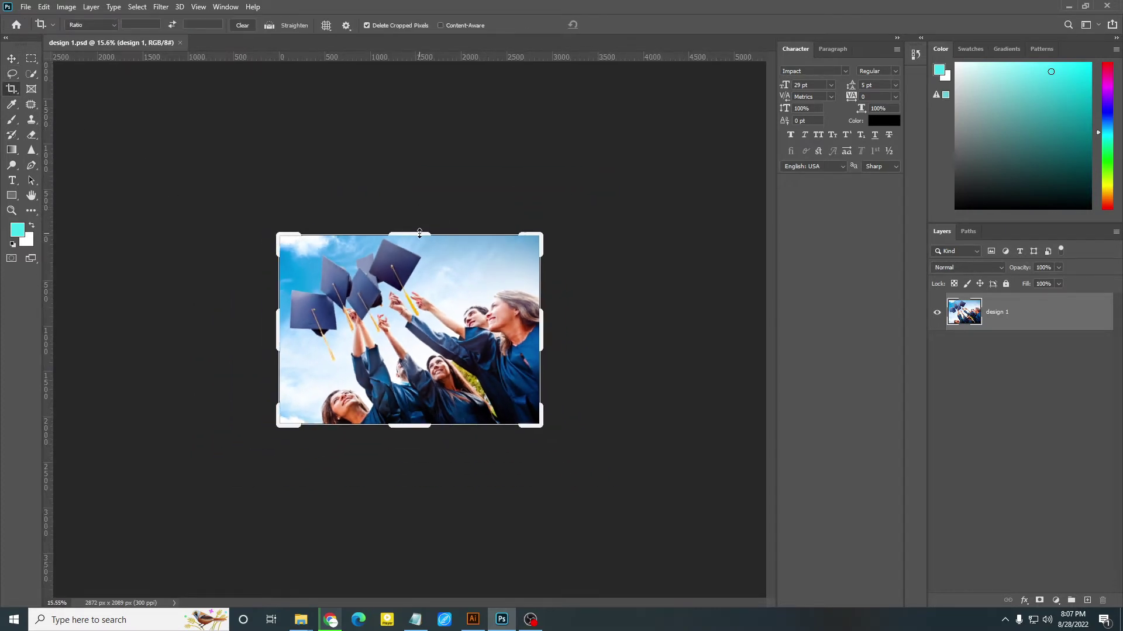
{"action": "left_click_drag", "start_coordinate": [419, 234], "coordinate": [416, 178]}
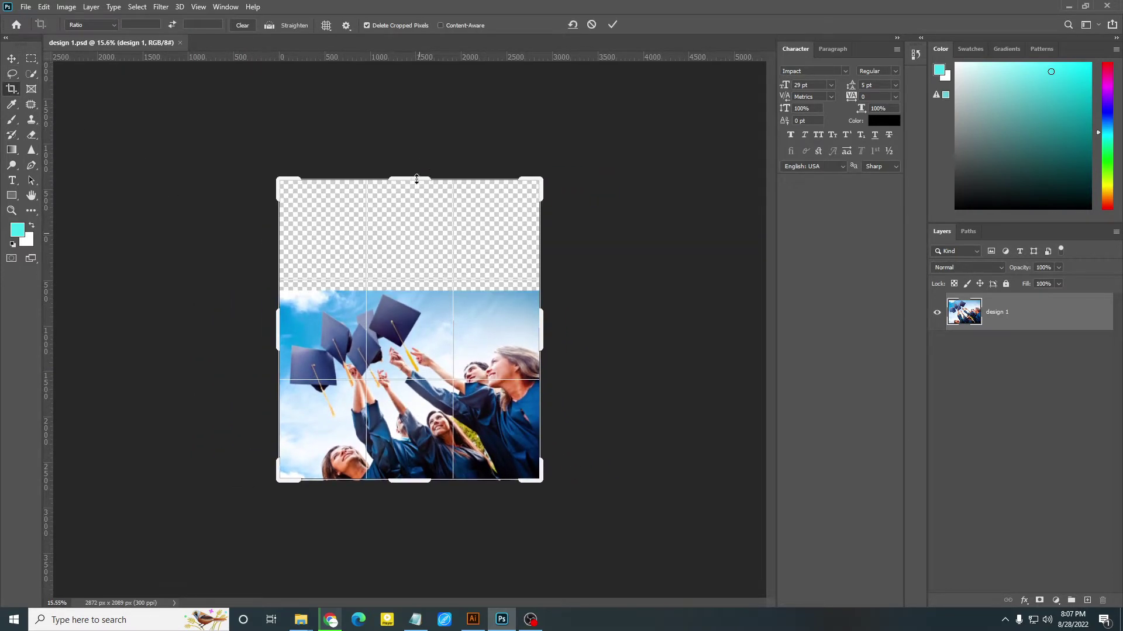
{"action": "left_click", "coordinate": [612, 25]}
Rotate the caps photo 30° and enlarge it to about 157%, shifting it lower in the canvas.
{"action": "left_click", "coordinate": [12, 59]}
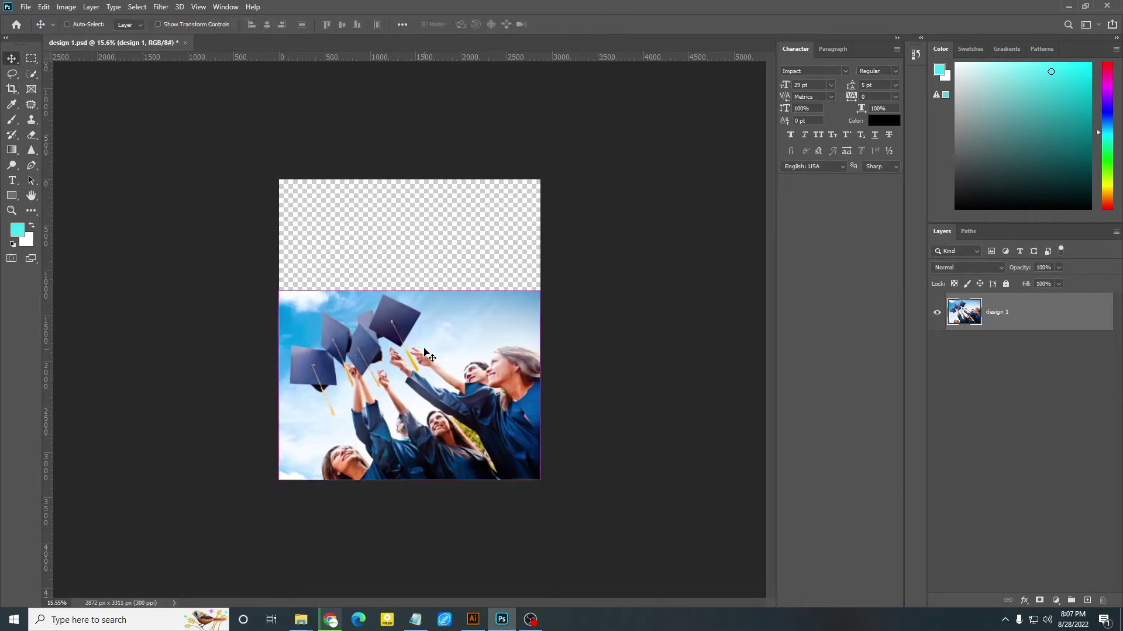
{"action": "key", "text": "ctrl+t"}
{"action": "mouse_move", "coordinate": [554, 253]}
{"action": "left_mouse_down"}
{"action": "mouse_move", "coordinate": [591, 328]}
{"action": "mouse_move", "coordinate": [594, 351]}
{"action": "mouse_move", "coordinate": [576, 367]}
{"action": "mouse_move", "coordinate": [634, 360]}
{"action": "left_mouse_up"}
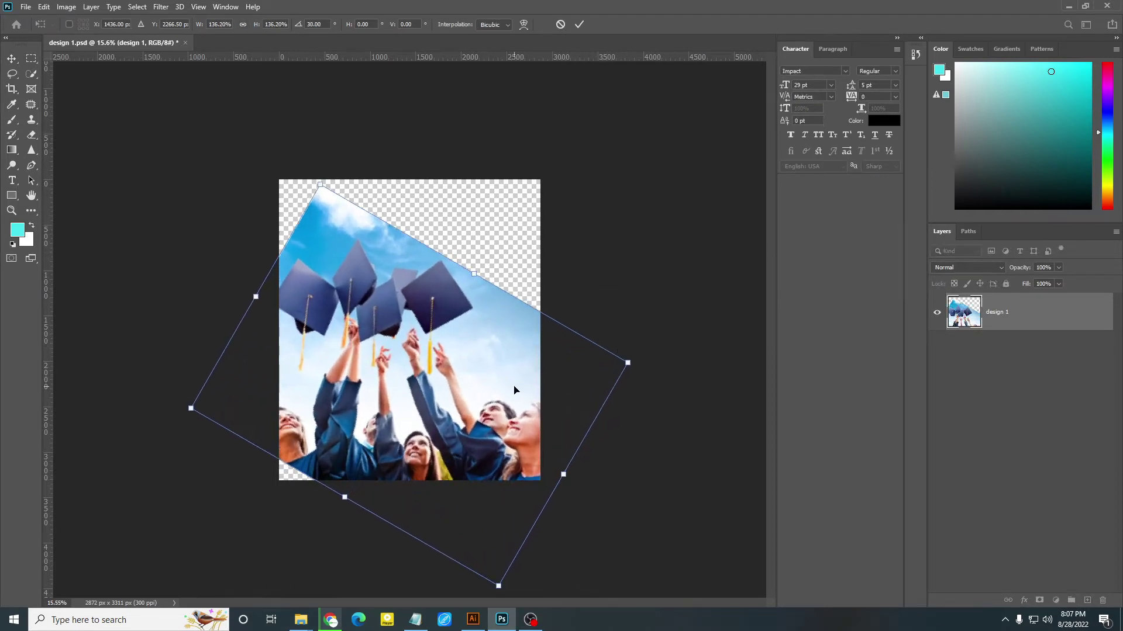
{"action": "left_click_drag", "start_coordinate": [510, 395], "coordinate": [513, 419]}
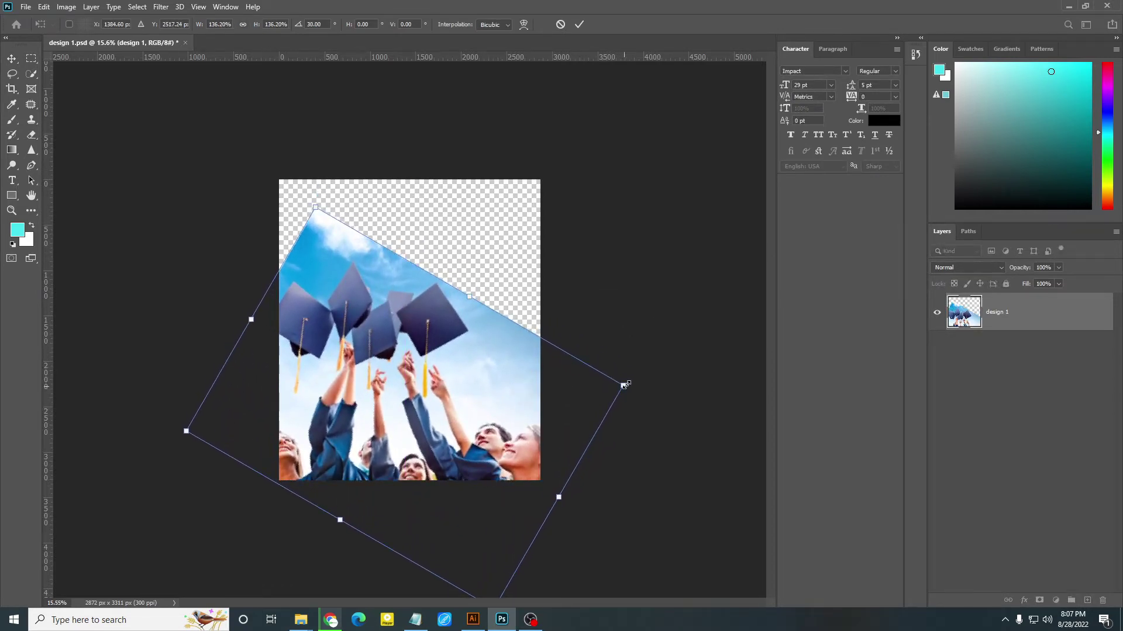
{"action": "left_click_drag", "start_coordinate": [606, 405], "coordinate": [637, 418]}
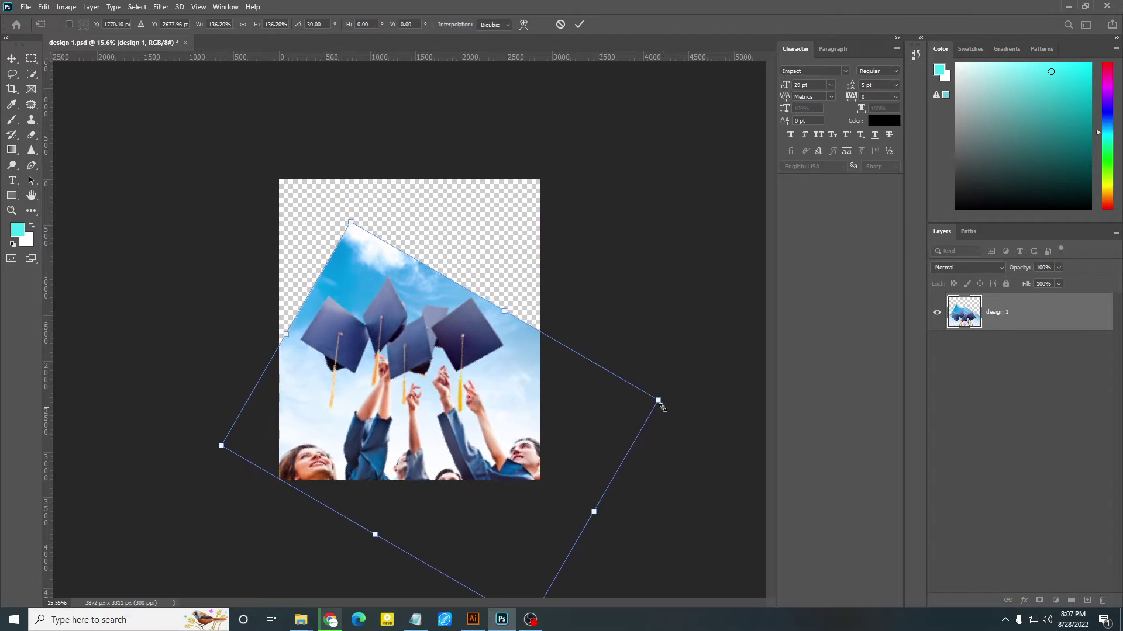
{"action": "left_click_drag", "start_coordinate": [657, 403], "coordinate": [689, 394]}
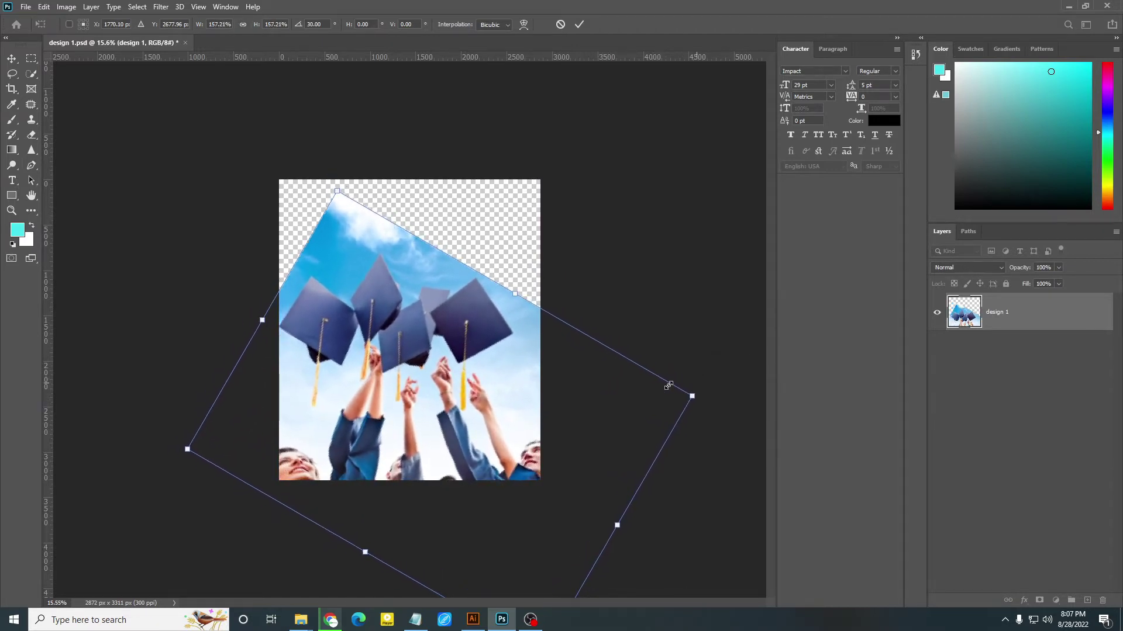
{"action": "mouse_move", "coordinate": [613, 396]}
{"action": "left_mouse_down"}
{"action": "mouse_move", "coordinate": [623, 439]}
{"action": "mouse_move", "coordinate": [622, 412]}
{"action": "left_mouse_up"}
{"action": "key", "text": "Return"}
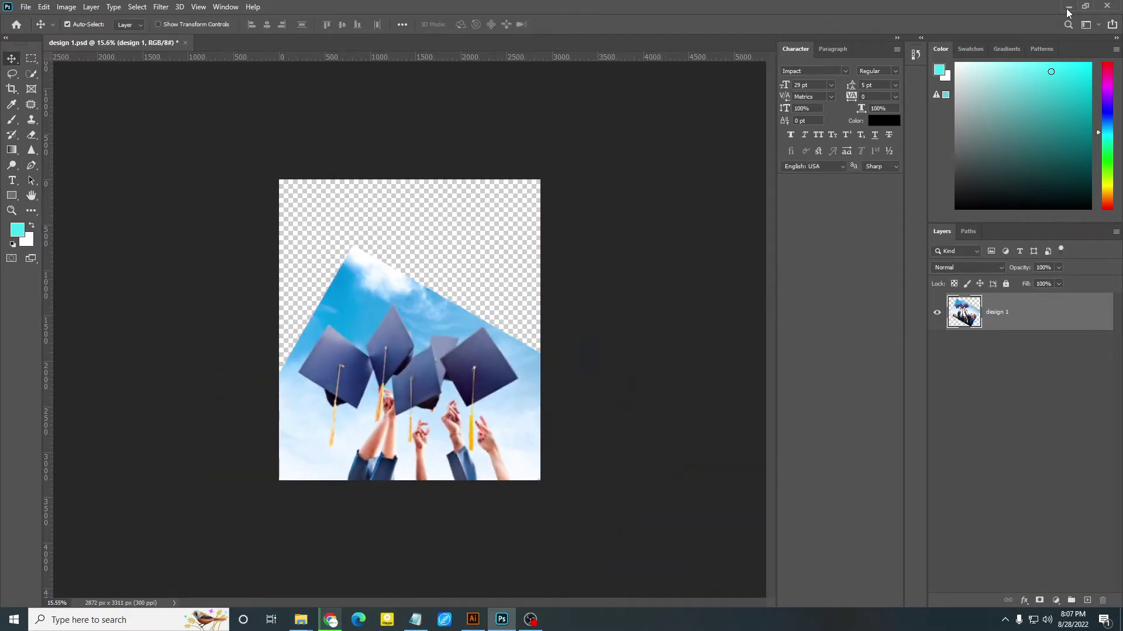
{"action": "left_click", "coordinate": [1080, 7]}
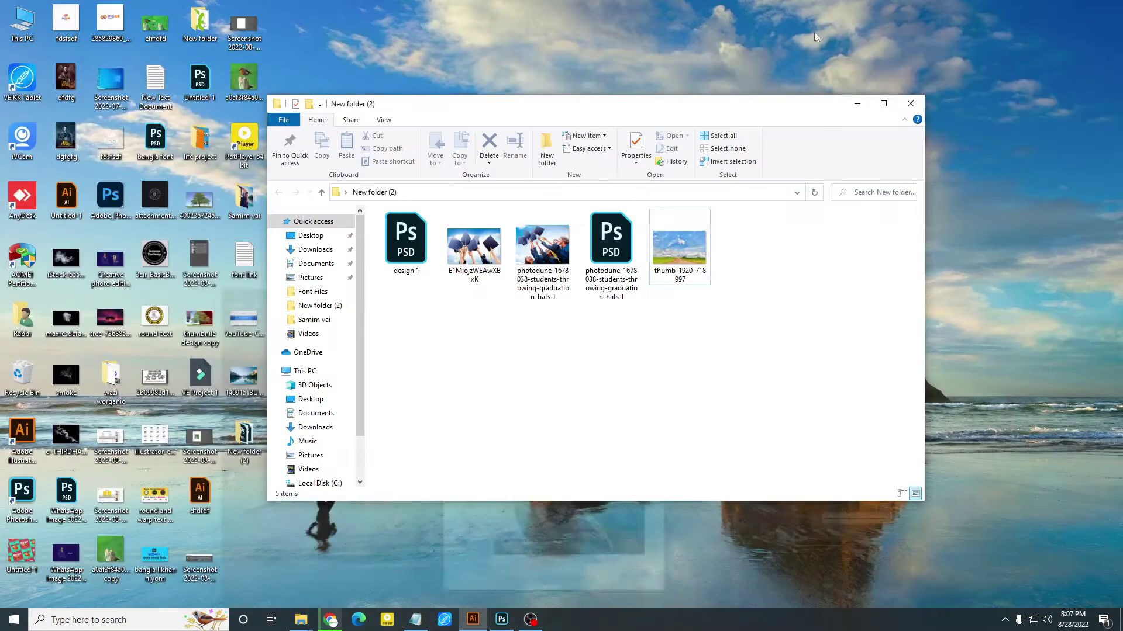
{"action": "mouse_move", "coordinate": [680, 248]}
{"action": "left_mouse_down"}
{"action": "mouse_move", "coordinate": [563, 599]}
{"action": "mouse_move", "coordinate": [477, 408]}
{"action": "left_mouse_up"}
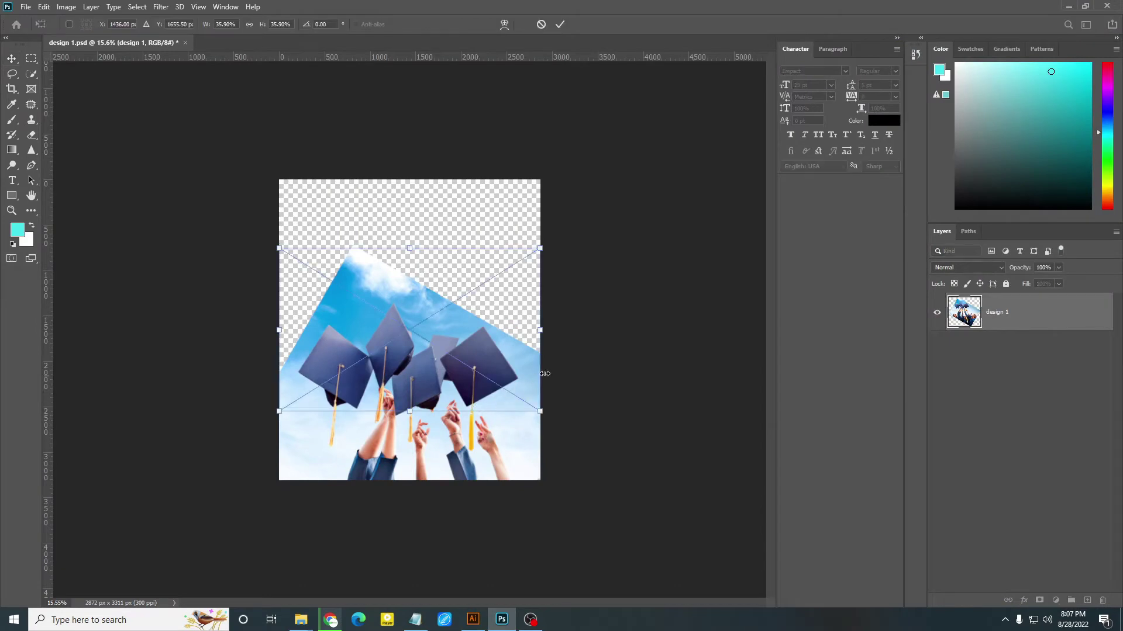
{"action": "left_click_drag", "start_coordinate": [550, 337], "coordinate": [690, 335]}
{"action": "left_click", "coordinate": [560, 25]}
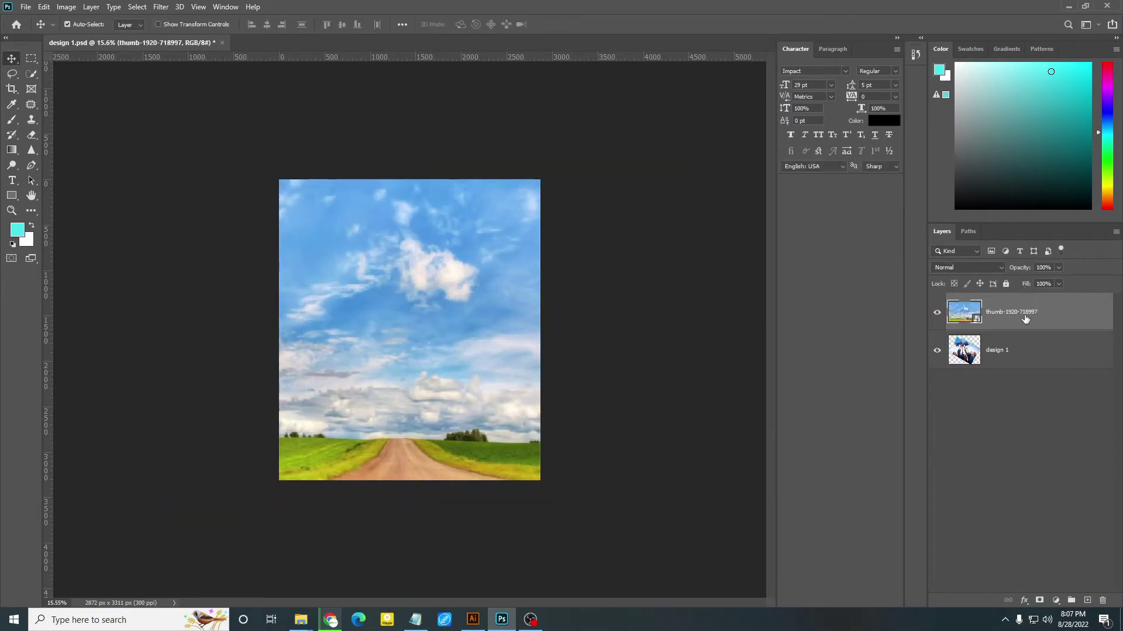
{"action": "left_click_drag", "start_coordinate": [1025, 319], "coordinate": [1002, 387]}
{"action": "scroll", "coordinate": [424, 345], "scroll_direction": "up", "scroll_amount": 1}
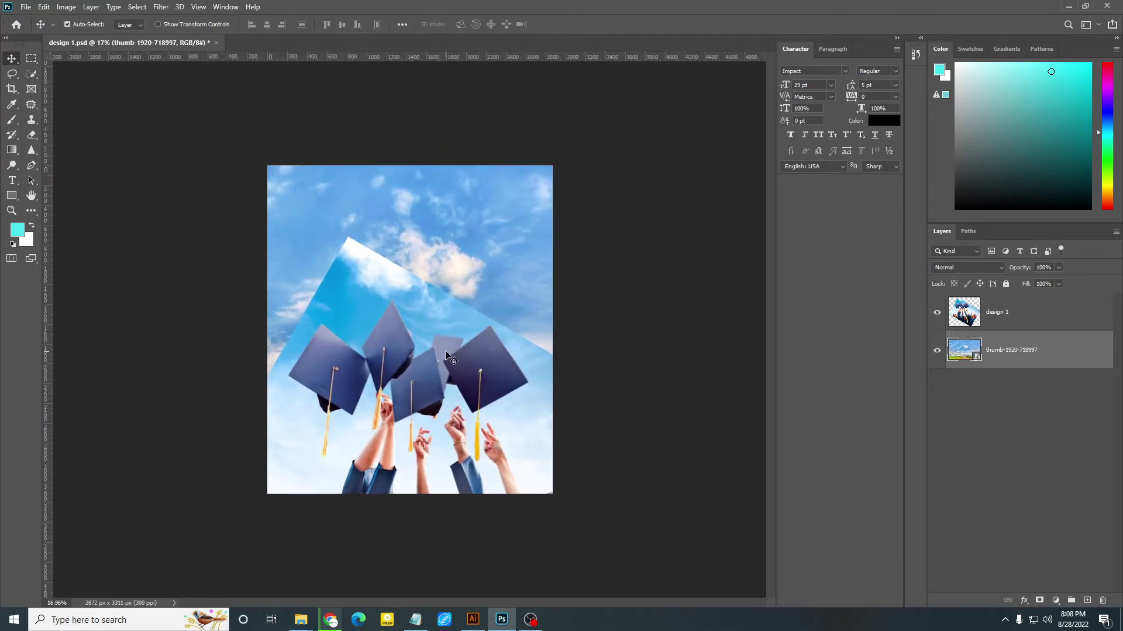
{"action": "left_click", "coordinate": [1044, 326]}
Add a layer mask to design 1 and paint out its upper-left with a black brush.
{"action": "left_click", "coordinate": [1039, 601]}
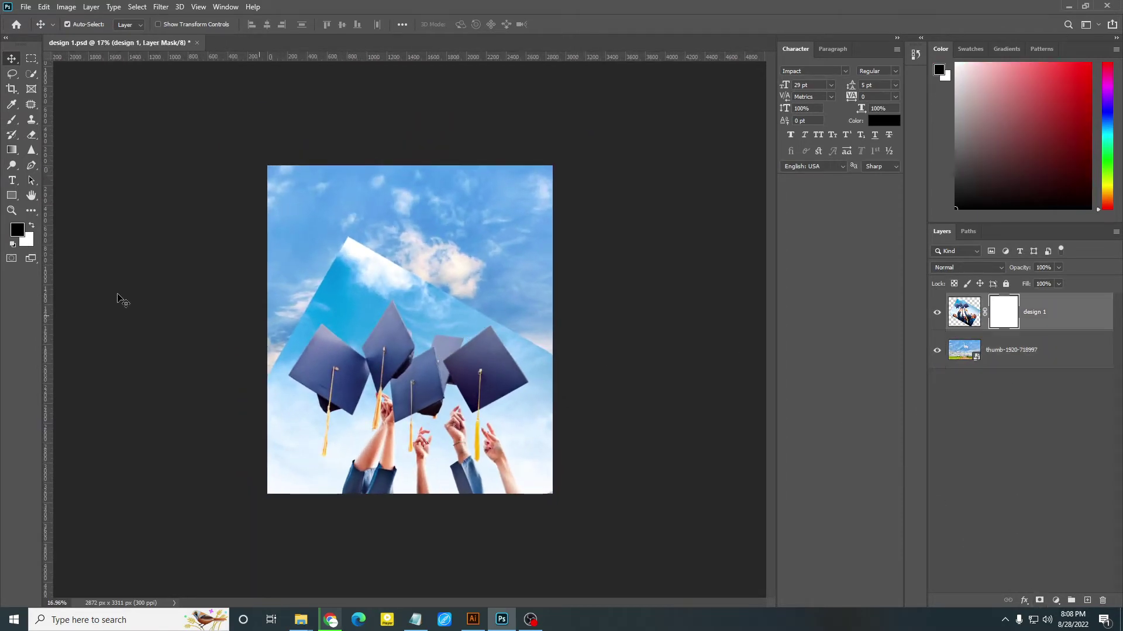
{"action": "left_click", "coordinate": [12, 120]}
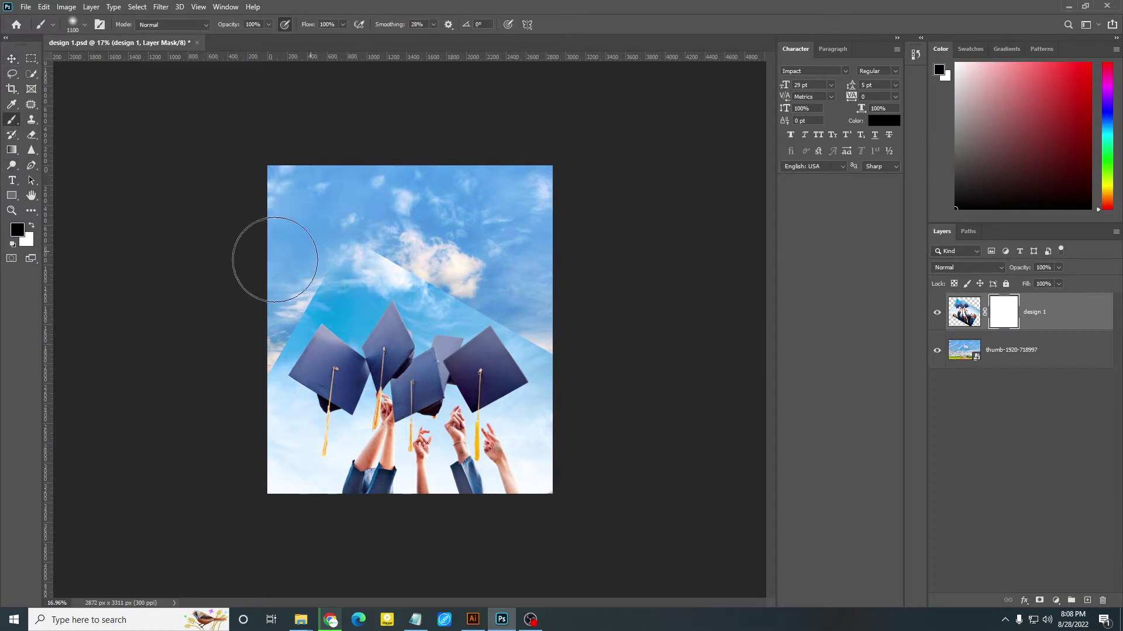
{"action": "key", "text": "ctrl+plus"}
{"action": "left_click_drag", "start_coordinate": [301, 238], "coordinate": [169, 314]}
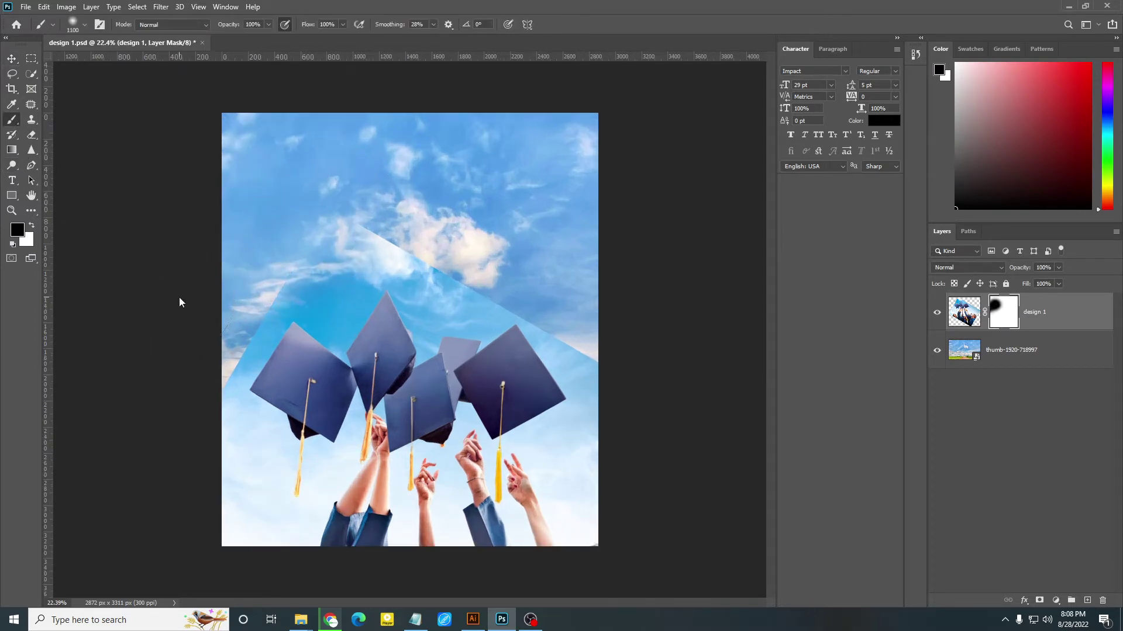
Paint out the remaining seams with brush sizes 900, 500 and 600 to blend into the sky.
{"action": "key", "text": "bracketleft"}
{"action": "key", "text": "bracketleft"}
{"action": "mouse_move", "coordinate": [301, 238]}
{"action": "left_mouse_down"}
{"action": "mouse_move", "coordinate": [452, 238]}
{"action": "mouse_move", "coordinate": [461, 263]}
{"action": "mouse_move", "coordinate": [497, 250]}
{"action": "mouse_move", "coordinate": [601, 326]}
{"action": "mouse_move", "coordinate": [622, 326]}
{"action": "mouse_move", "coordinate": [527, 279]}
{"action": "left_mouse_up"}
{"action": "key", "text": "bracketleft"}
{"action": "key", "text": "bracketleft"}
{"action": "key", "text": "bracketleft"}
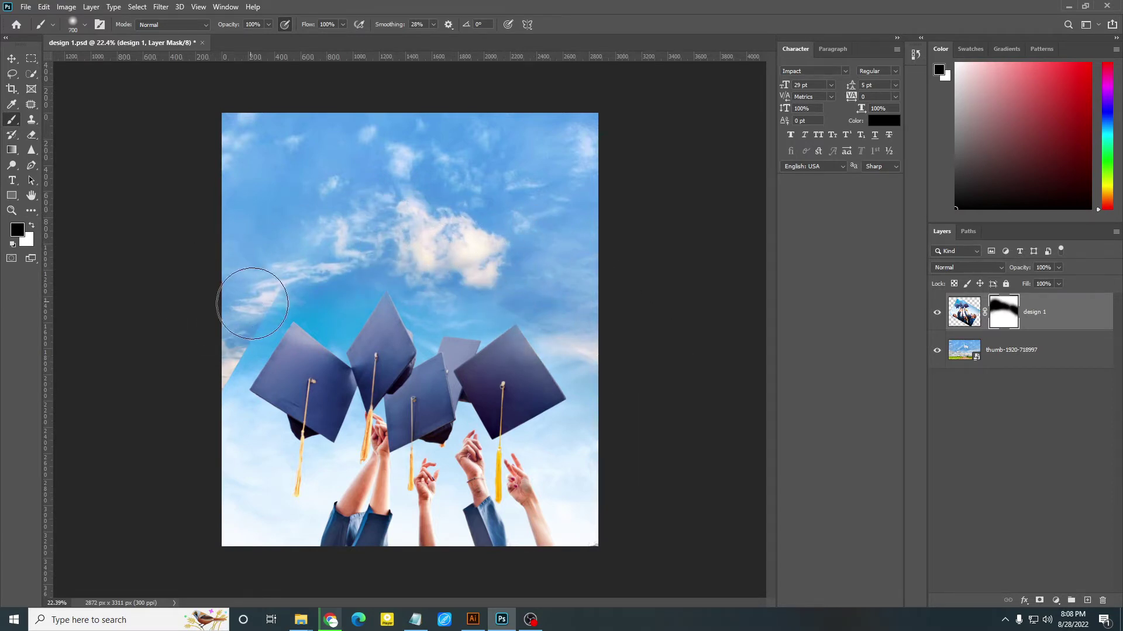
{"action": "left_click_drag", "start_coordinate": [256, 306], "coordinate": [205, 381]}
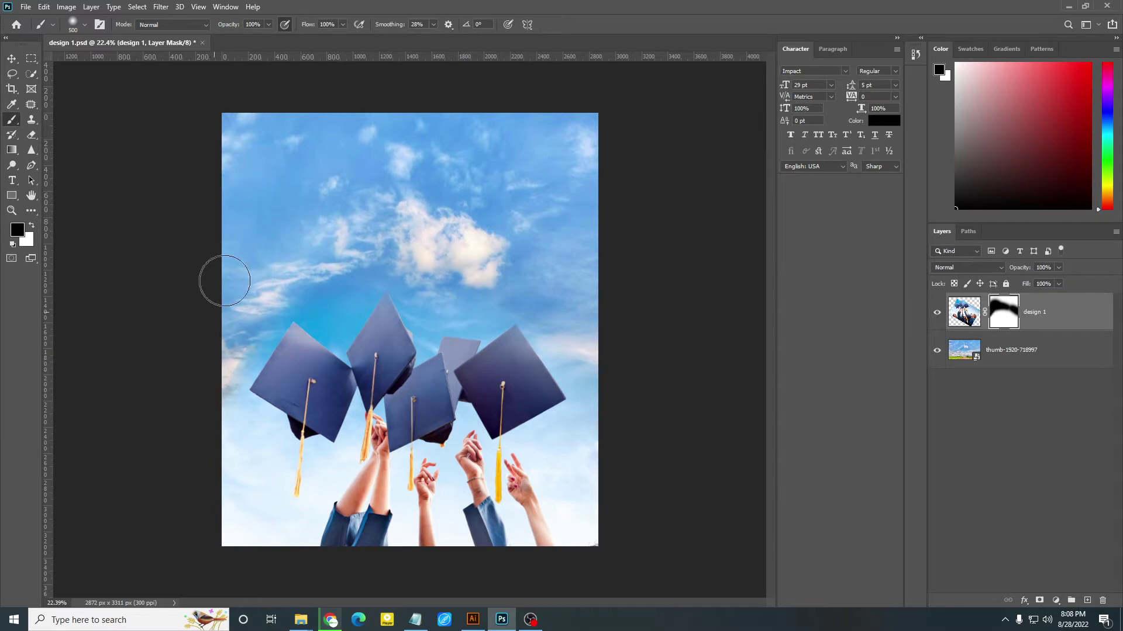
{"action": "mouse_move", "coordinate": [554, 260]}
{"action": "left_mouse_down"}
{"action": "mouse_move", "coordinate": [606, 351]}
{"action": "mouse_move", "coordinate": [545, 301]}
{"action": "left_mouse_up"}
{"action": "key", "text": "bracketright"}
{"action": "left_click_drag", "start_coordinate": [205, 276], "coordinate": [256, 325]}
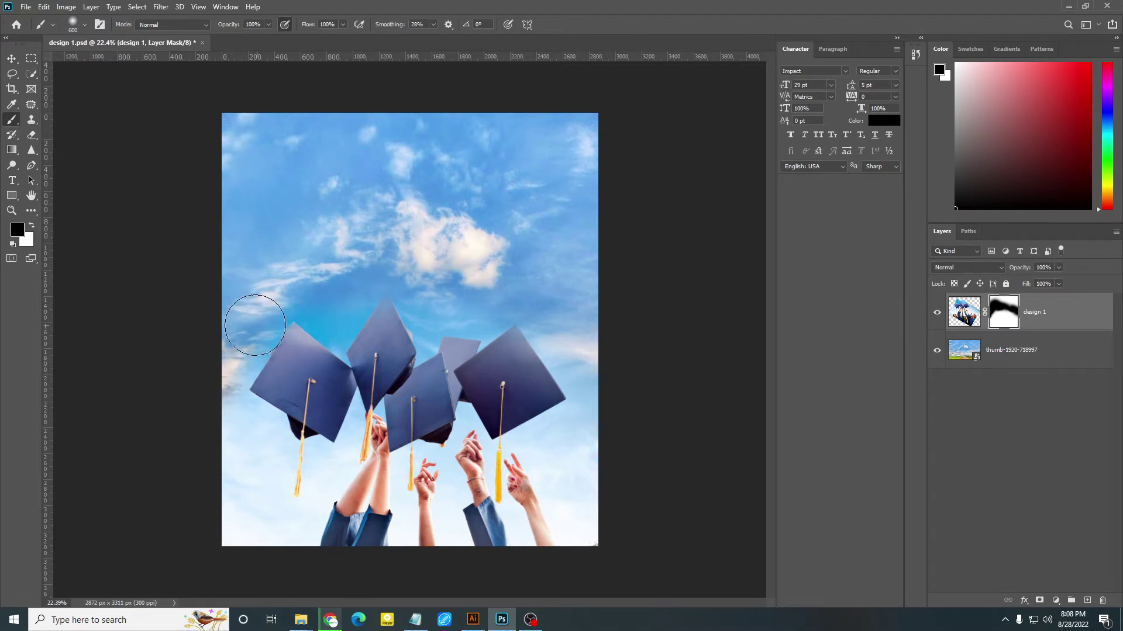
{"action": "scroll", "coordinate": [201, 456], "scroll_direction": "down", "scroll_amount": 2}
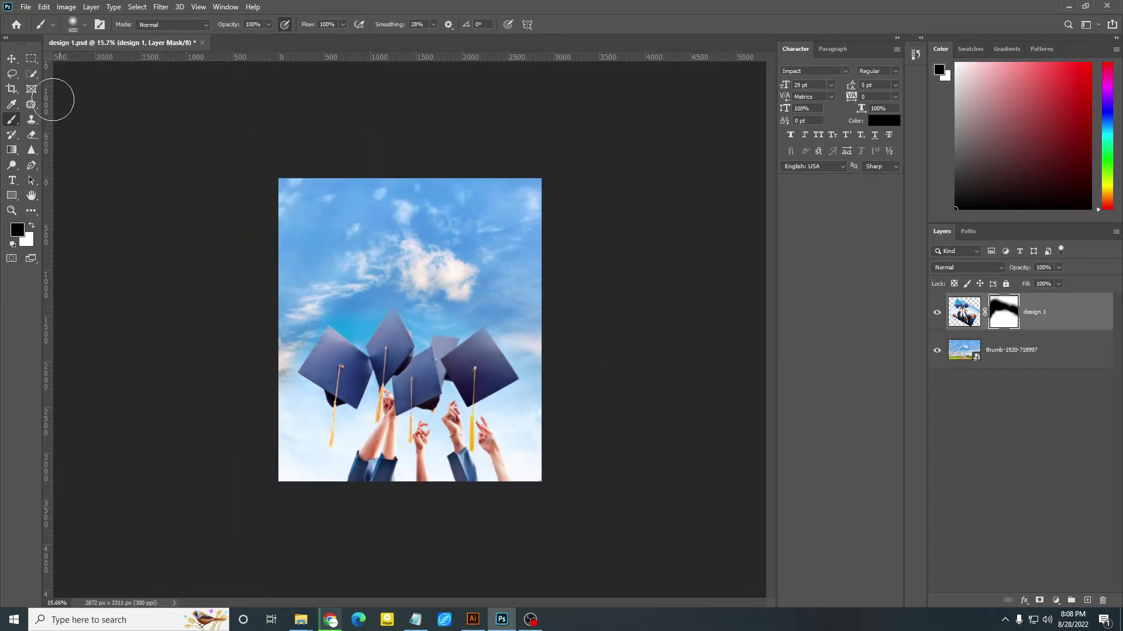
{"action": "left_click", "coordinate": [10, 58]}
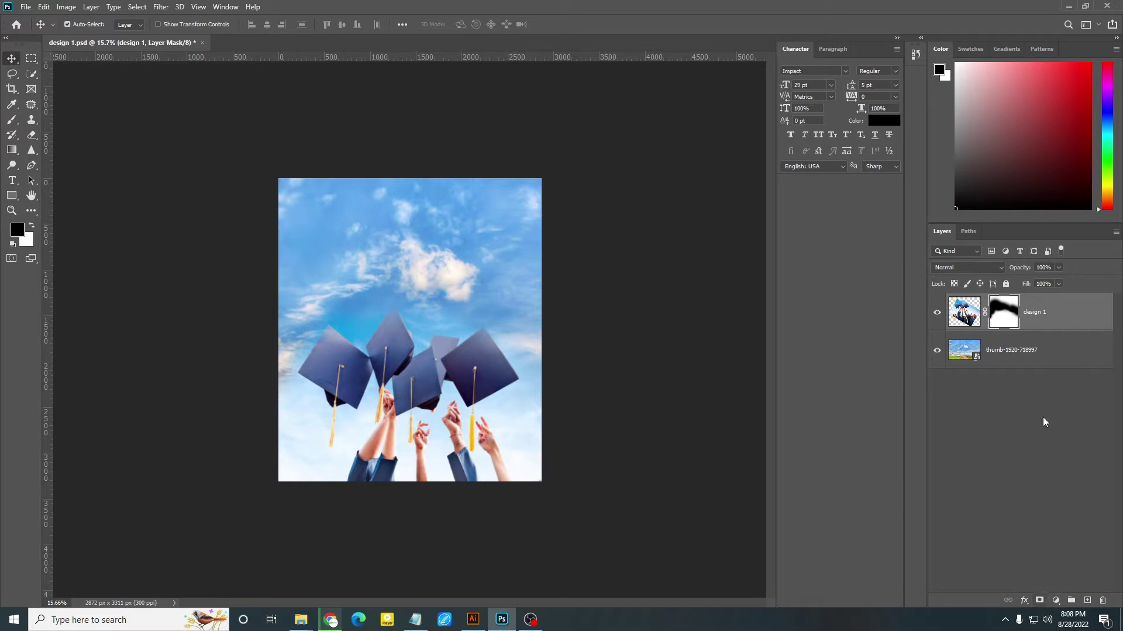
Merge the two layers and add a white Solid Color fill layer beneath design 1.
{"action": "left_click", "coordinate": [1051, 355]}
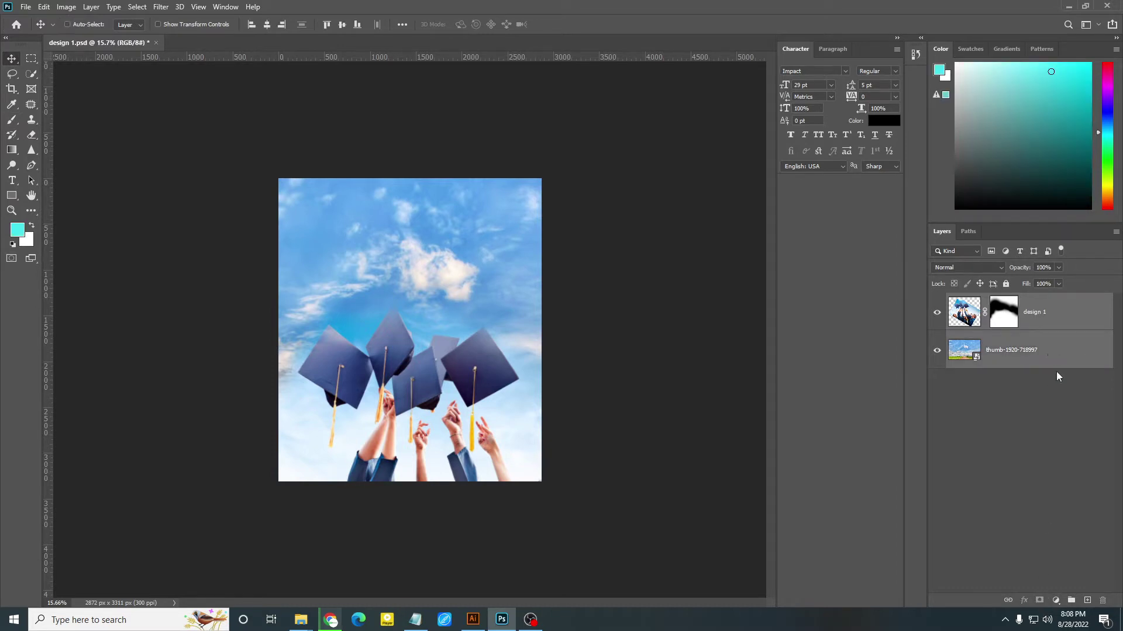
{"action": "key", "text": "ctrl+e"}
{"action": "left_click", "coordinate": [1040, 601]}
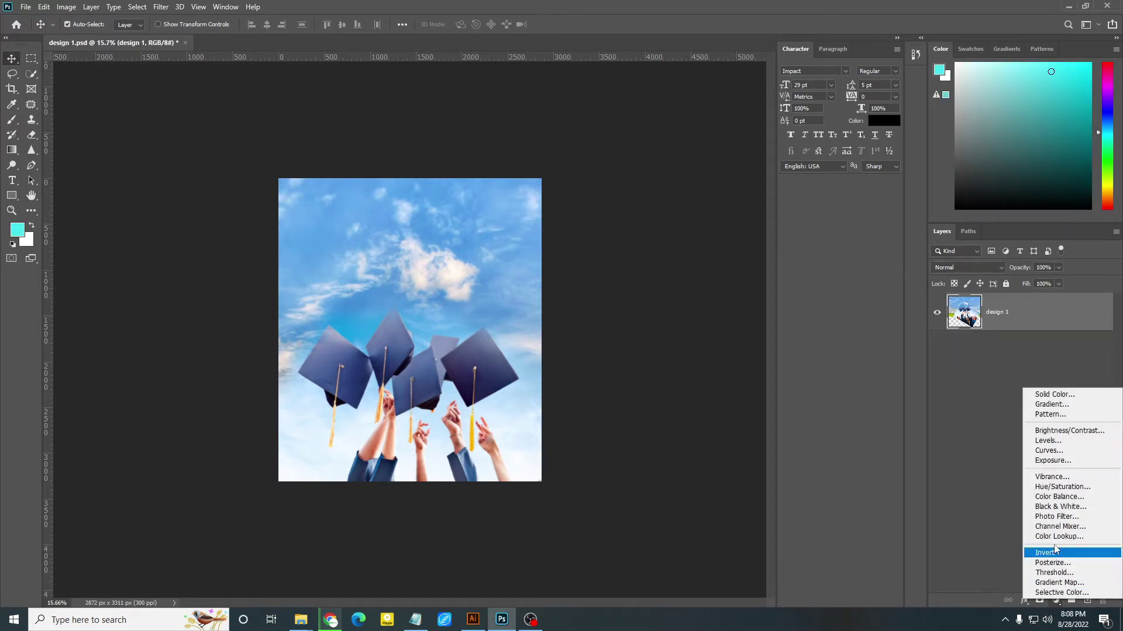
{"action": "left_click", "coordinate": [1046, 393]}
{"action": "left_click_drag", "start_coordinate": [791, 351], "coordinate": [732, 318]}
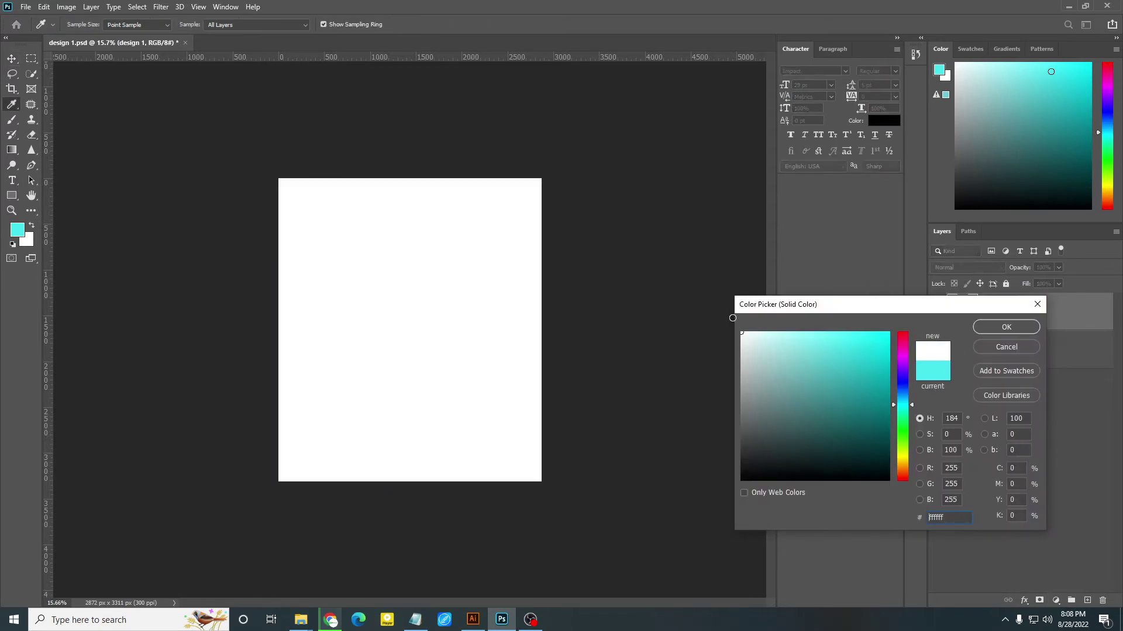
{"action": "left_click", "coordinate": [994, 332]}
{"action": "left_click_drag", "start_coordinate": [1053, 315], "coordinate": [1075, 364]}
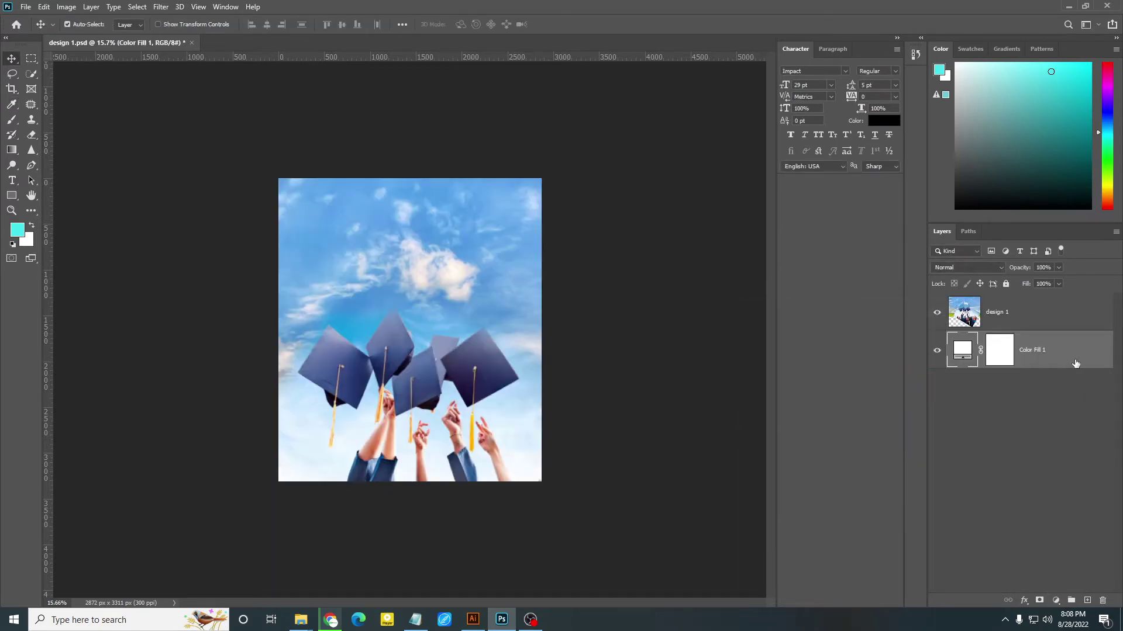
Add a layer mask to design 1 and fade its top into white with a gradient.
{"action": "left_click", "coordinate": [957, 321]}
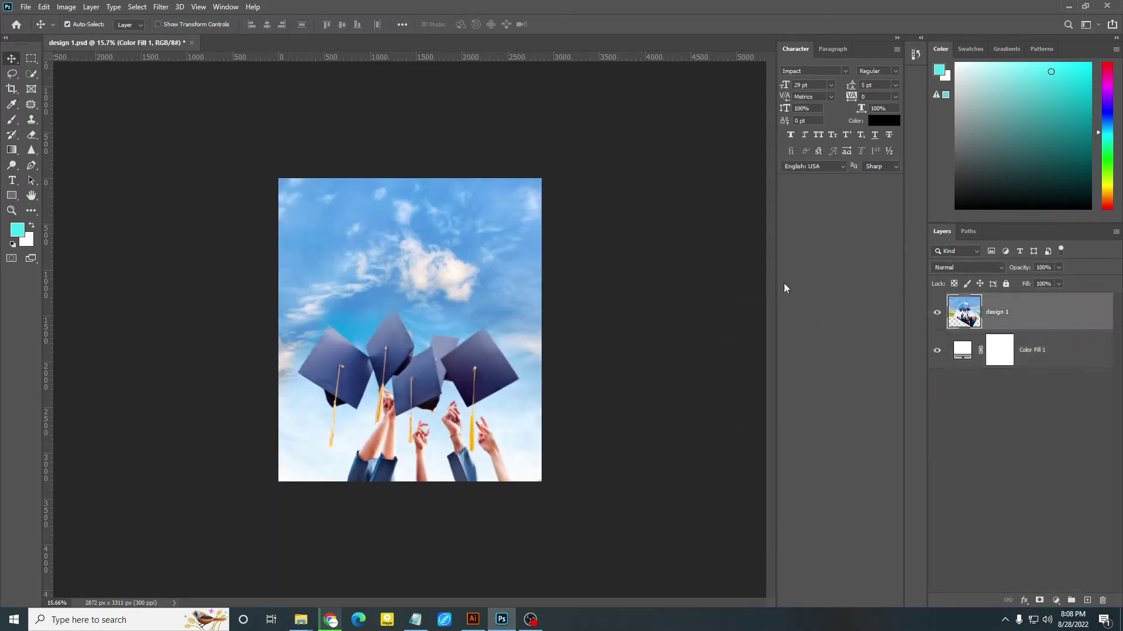
{"action": "left_click", "coordinate": [1039, 600]}
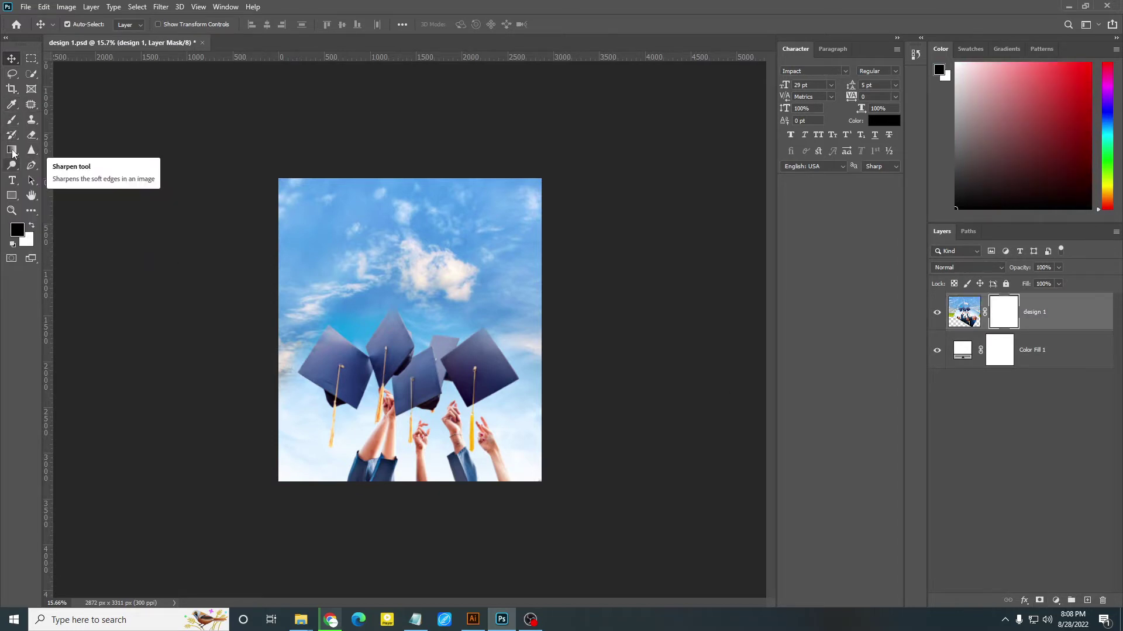
{"action": "left_click", "coordinate": [12, 152]}
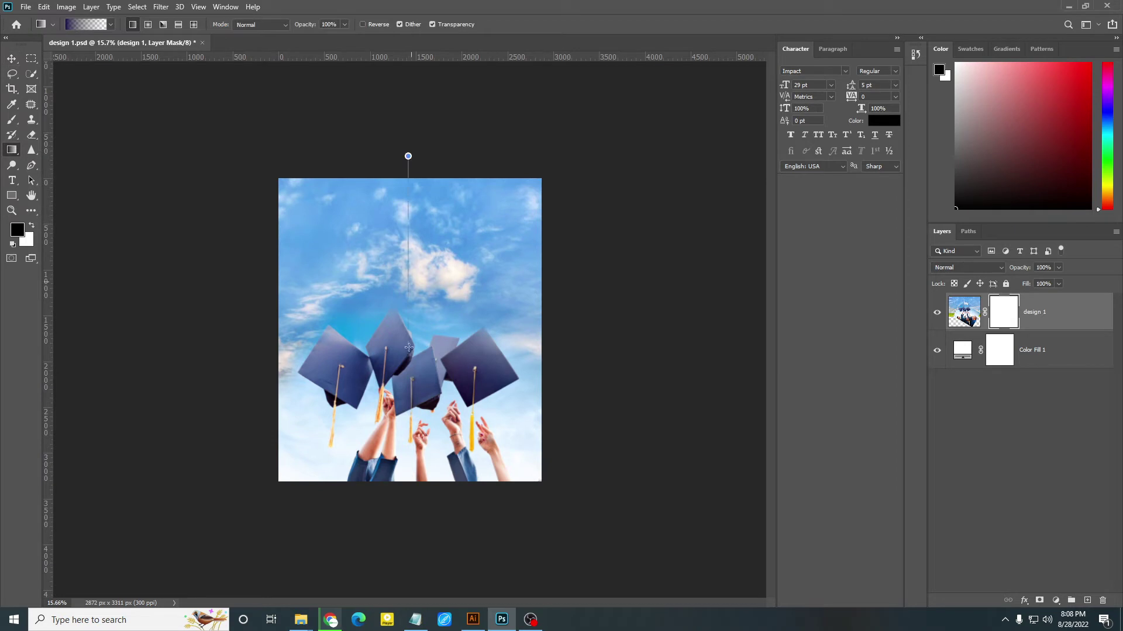
{"action": "left_click_drag", "start_coordinate": [411, 396], "coordinate": [411, 394]}
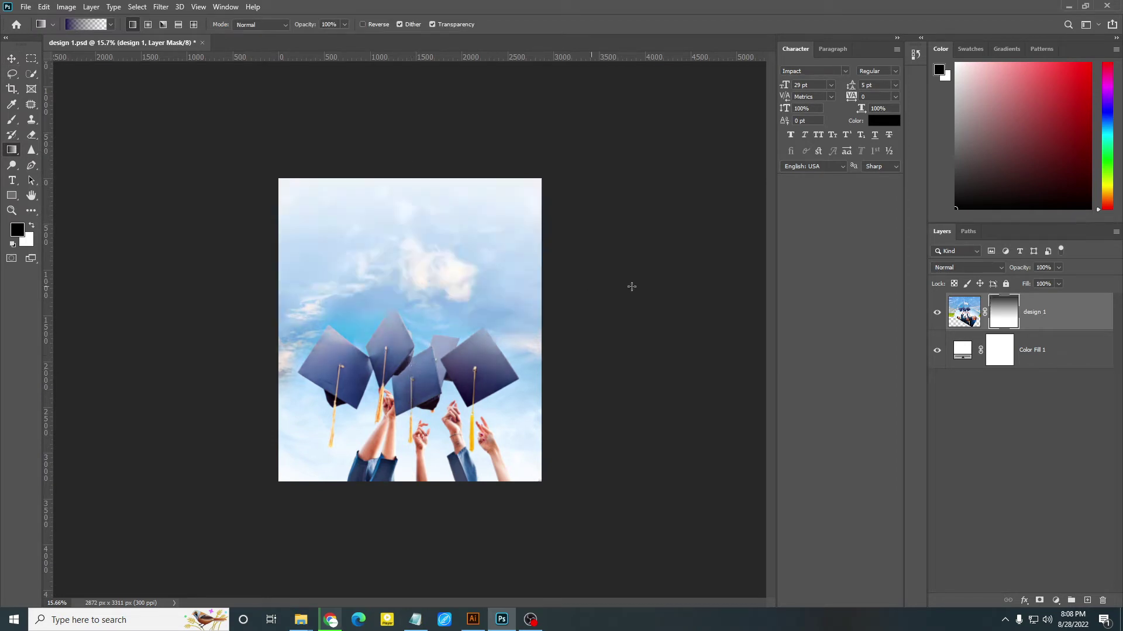
Save design 1.psd and minimise Photoshop to File Explorer.
{"action": "left_click", "coordinate": [12, 58]}
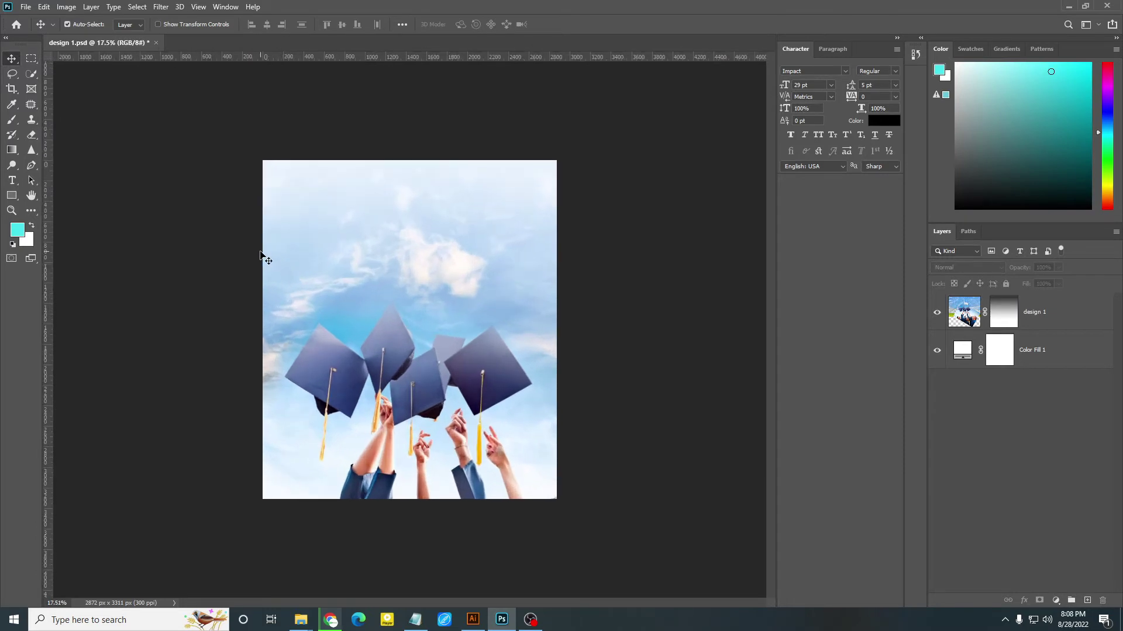
{"action": "left_click", "coordinate": [26, 6]}
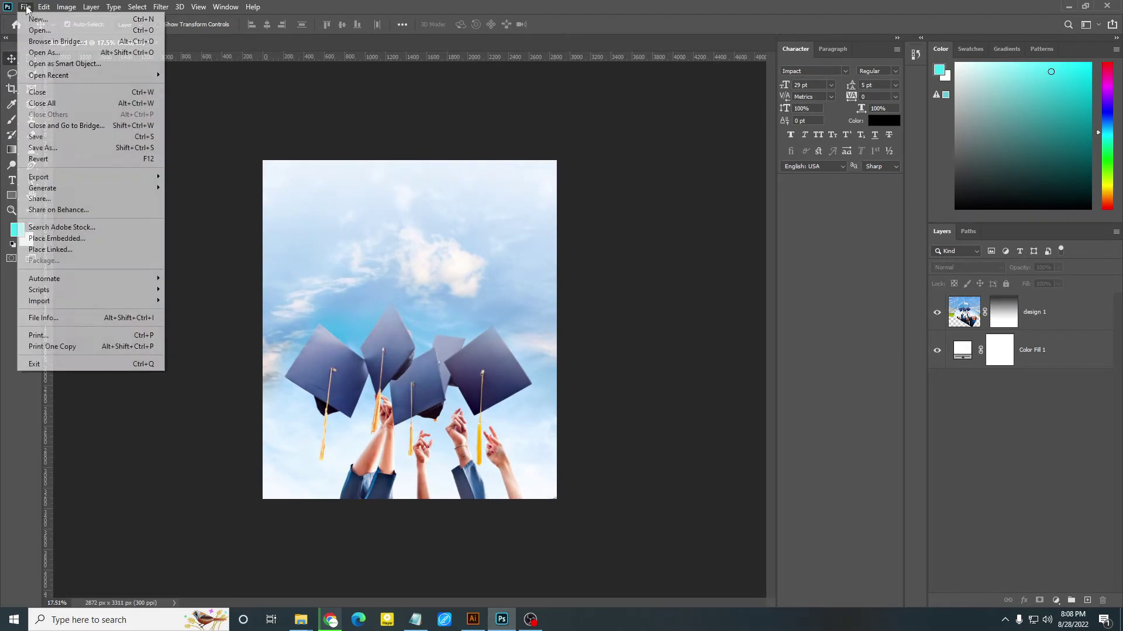
{"action": "left_click", "coordinate": [51, 137]}
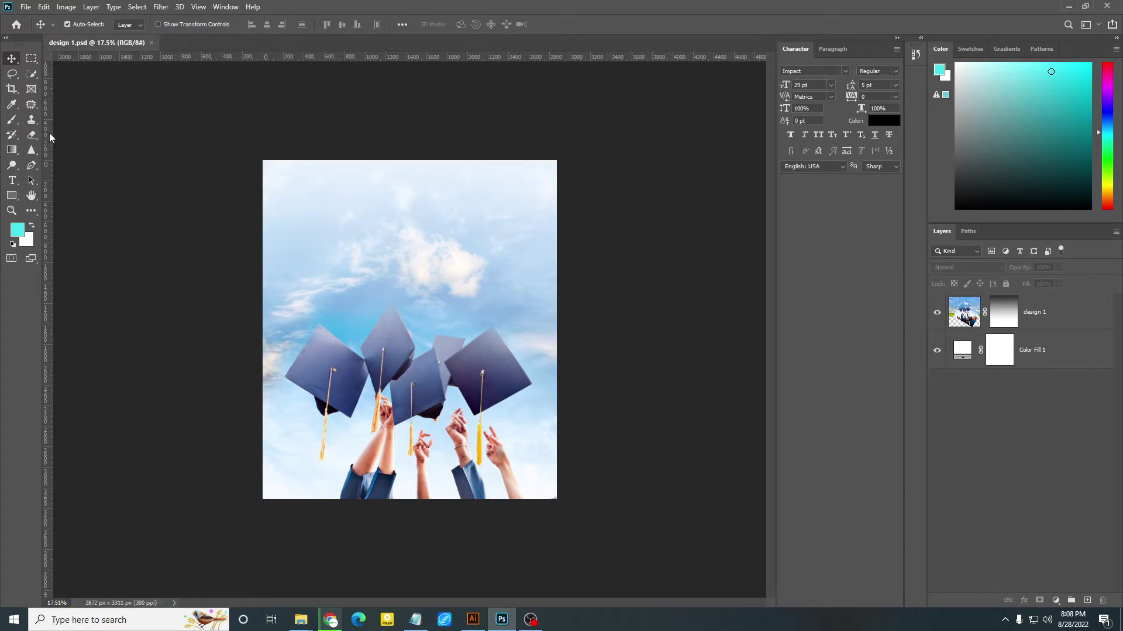
{"action": "left_click", "coordinate": [1067, 8]}
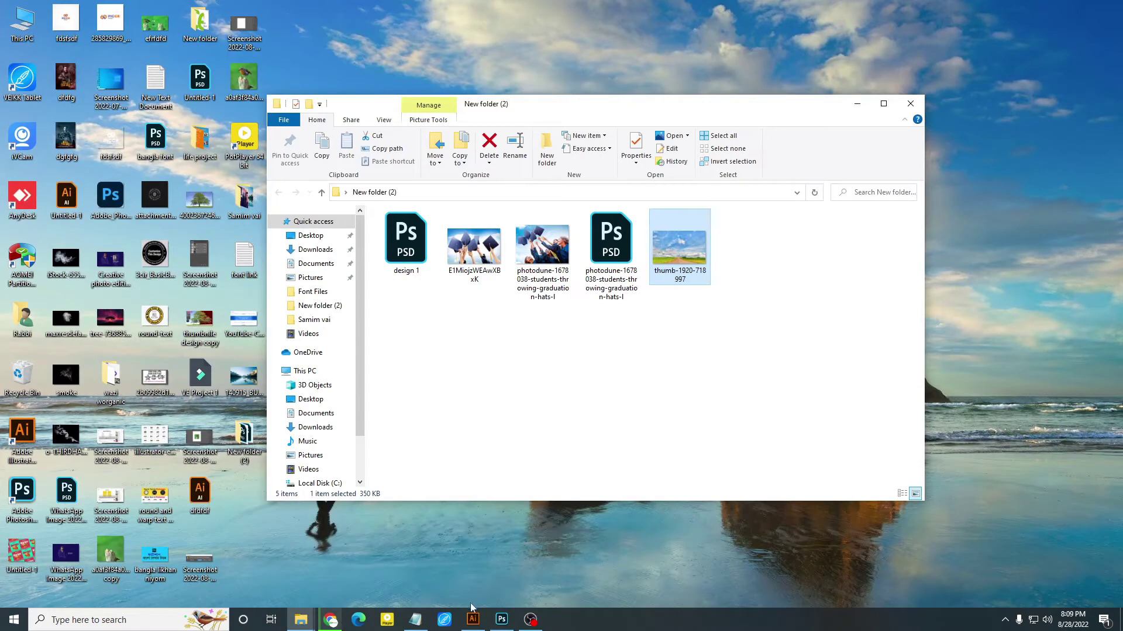
Accept Illustrator's prompt to update the modified design 1.psd link, then return to Photoshop.
{"action": "mouse_move", "coordinate": [472, 620]}
{"action": "left_click", "coordinate": [521, 542]}
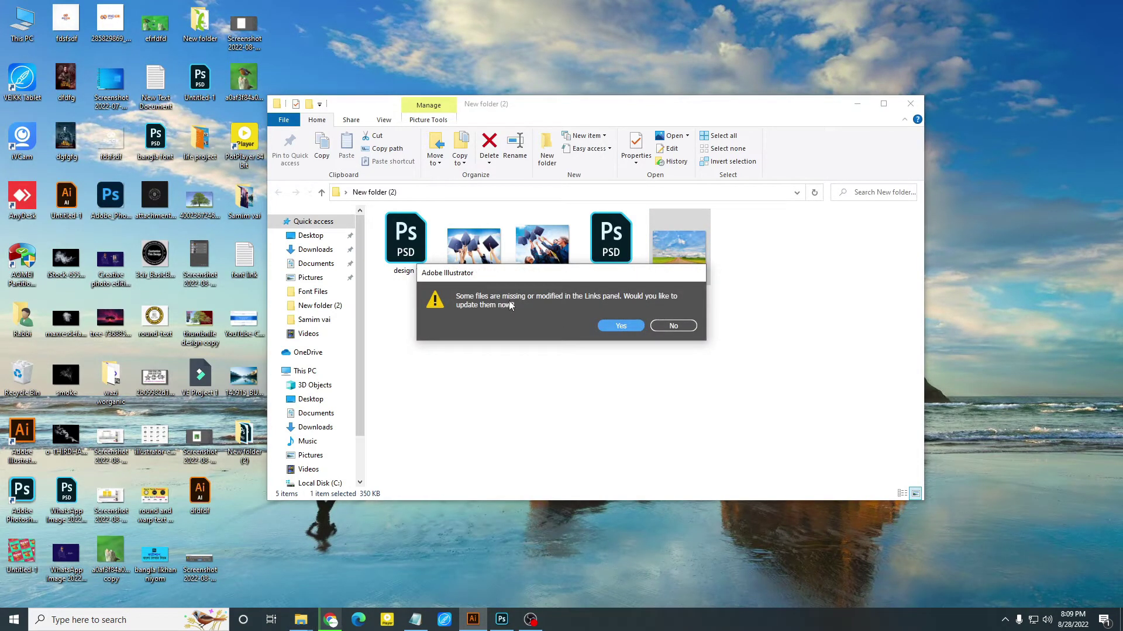
{"action": "left_click", "coordinate": [620, 326]}
{"action": "left_click", "coordinate": [472, 620]}
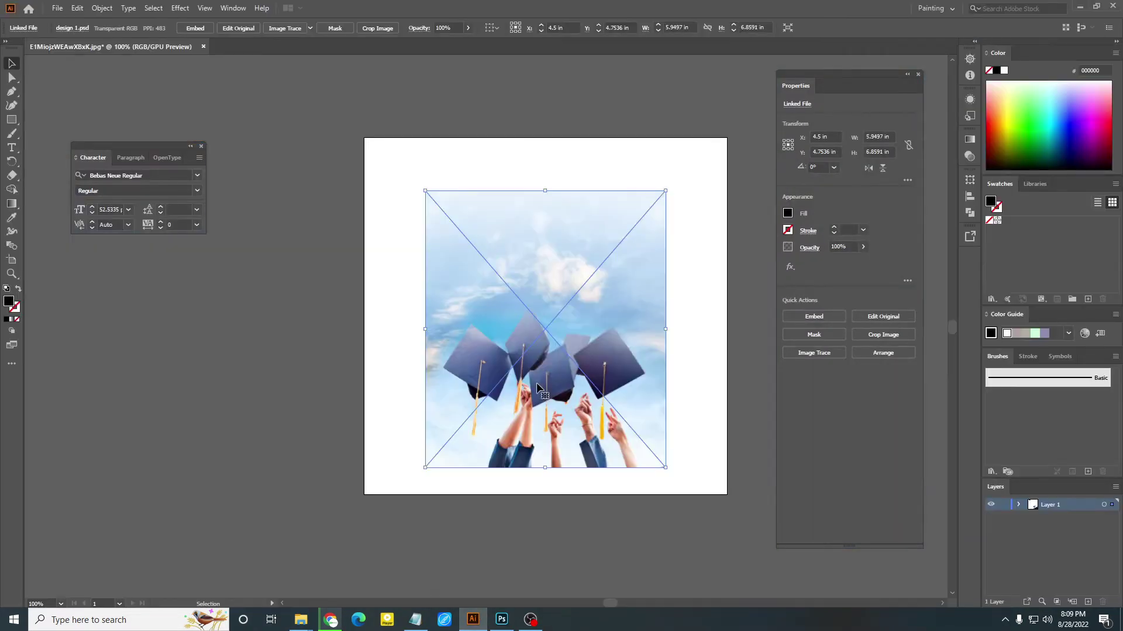
{"action": "left_click", "coordinate": [347, 286]}
{"action": "scroll", "coordinate": [619, 294], "scroll_direction": "up", "scroll_amount": 1}
{"action": "scroll", "coordinate": [567, 308], "scroll_direction": "down", "scroll_amount": 2}
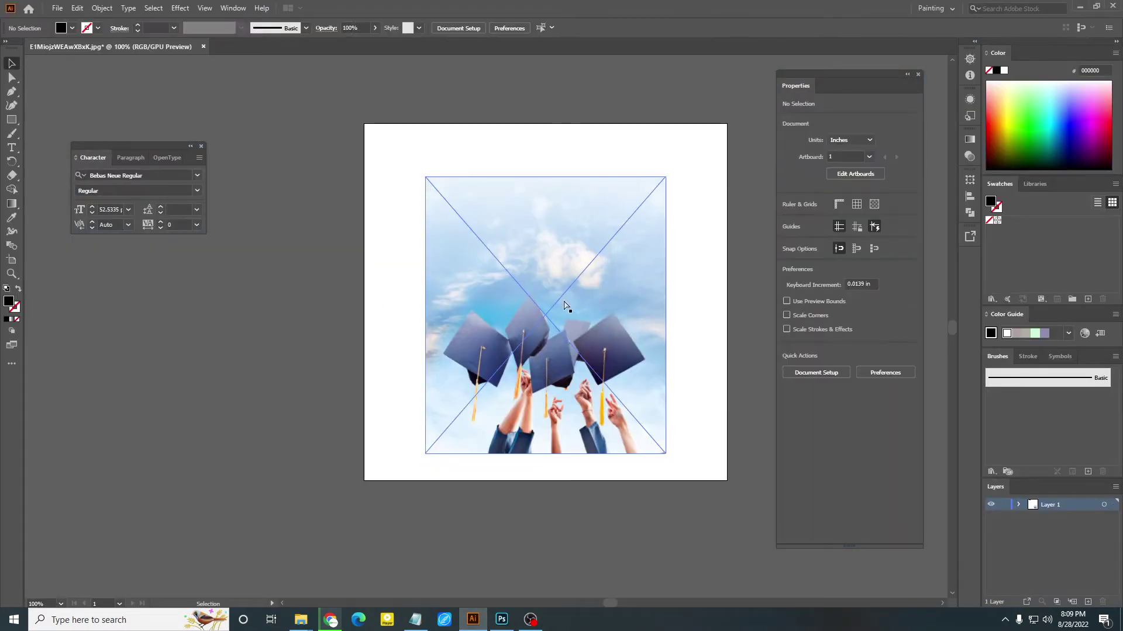
{"action": "scroll", "coordinate": [566, 302], "scroll_direction": "right", "scroll_amount": 2}
{"action": "left_click", "coordinate": [501, 619]}
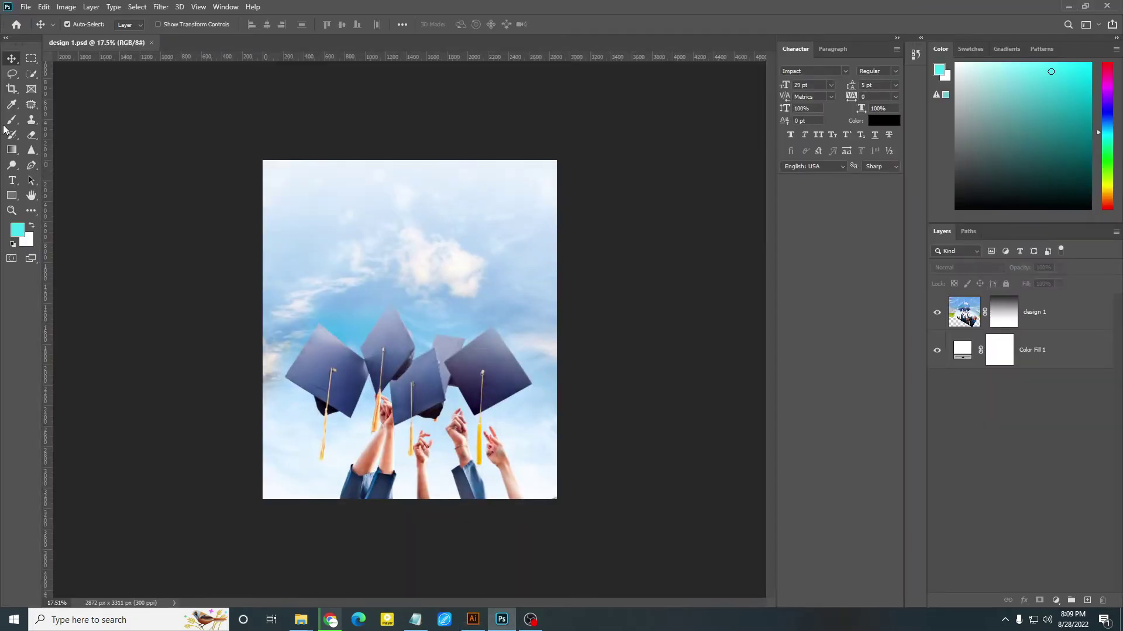
Paint a white band over the clouds on the design 1 mask, save, and update the Illustrator link.
{"action": "left_click", "coordinate": [11, 120]}
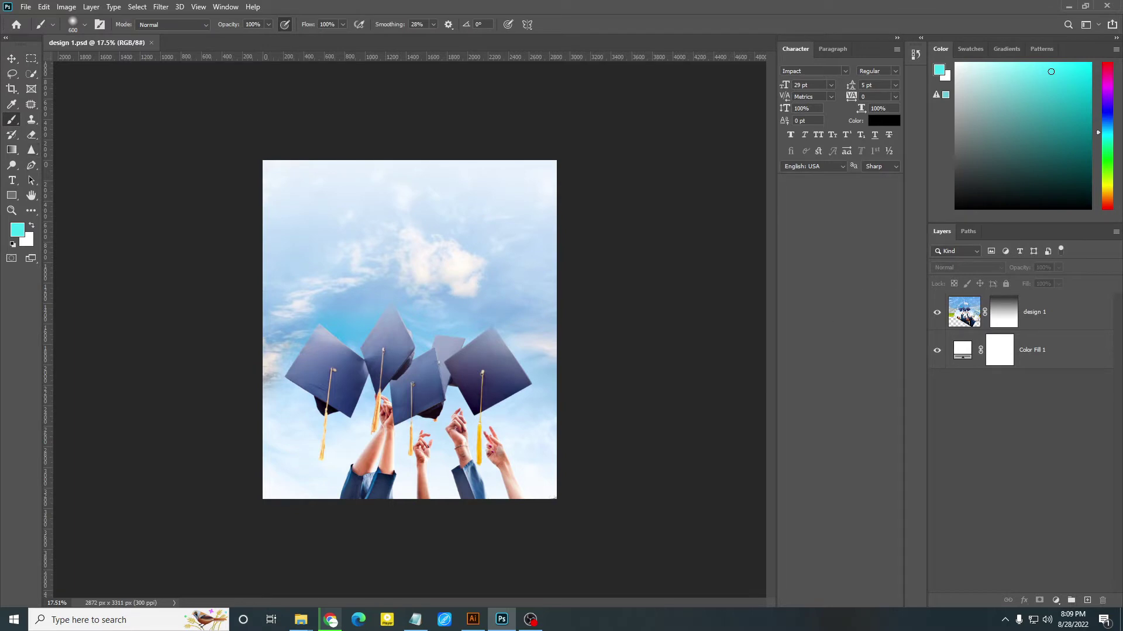
{"action": "left_click", "coordinate": [1002, 313]}
{"action": "left_click_drag", "start_coordinate": [275, 266], "coordinate": [503, 298]}
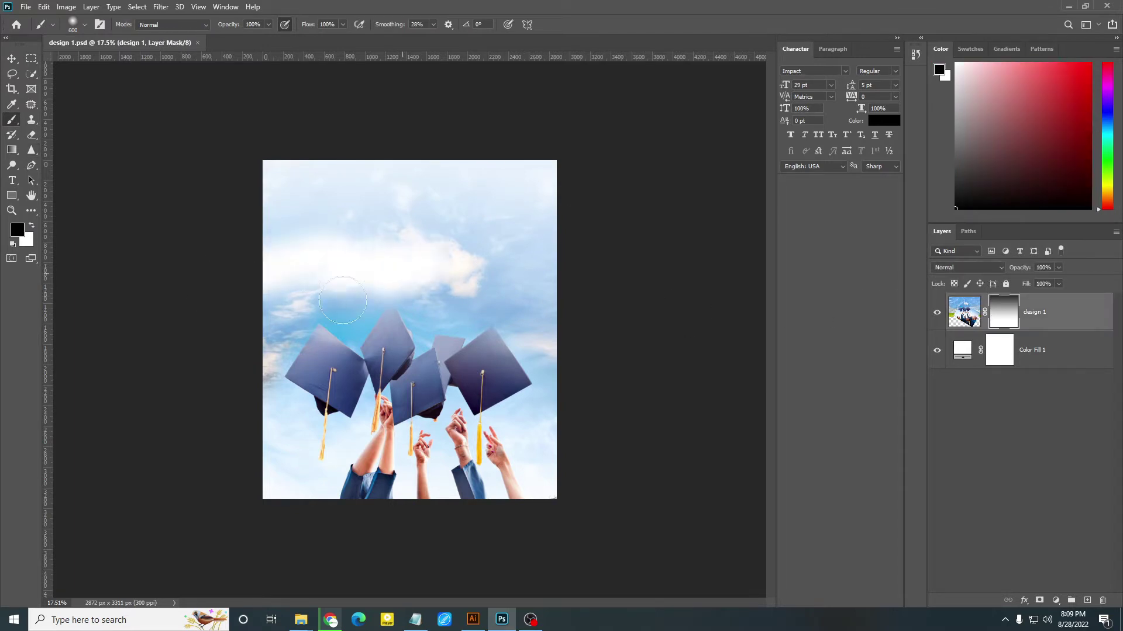
{"action": "key", "text": "ctrl+s"}
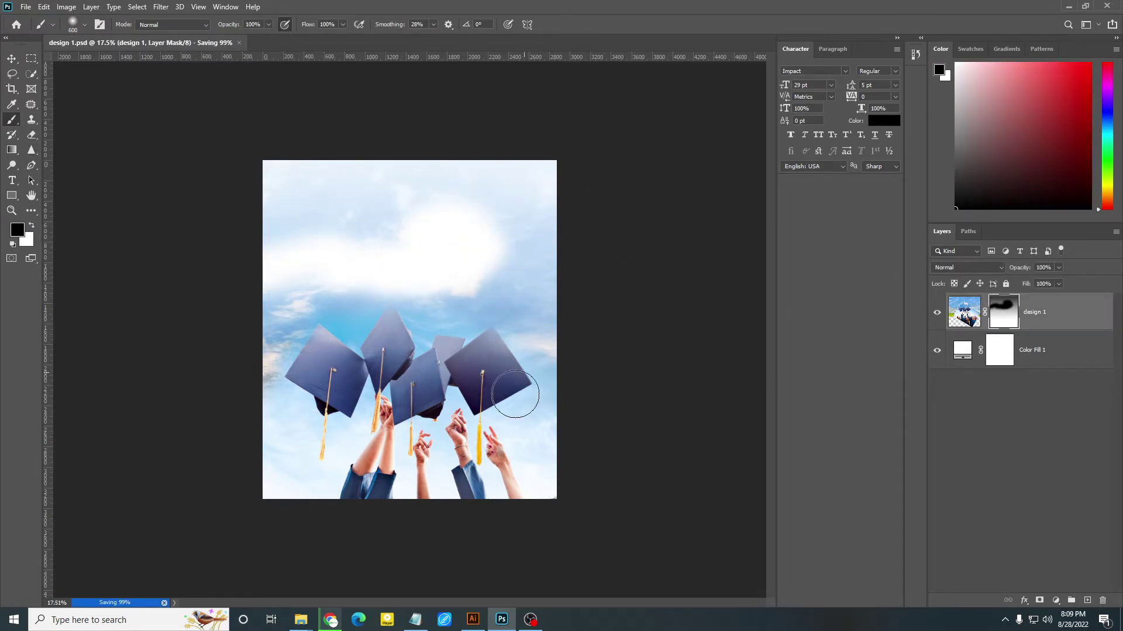
{"action": "left_click", "coordinate": [473, 620]}
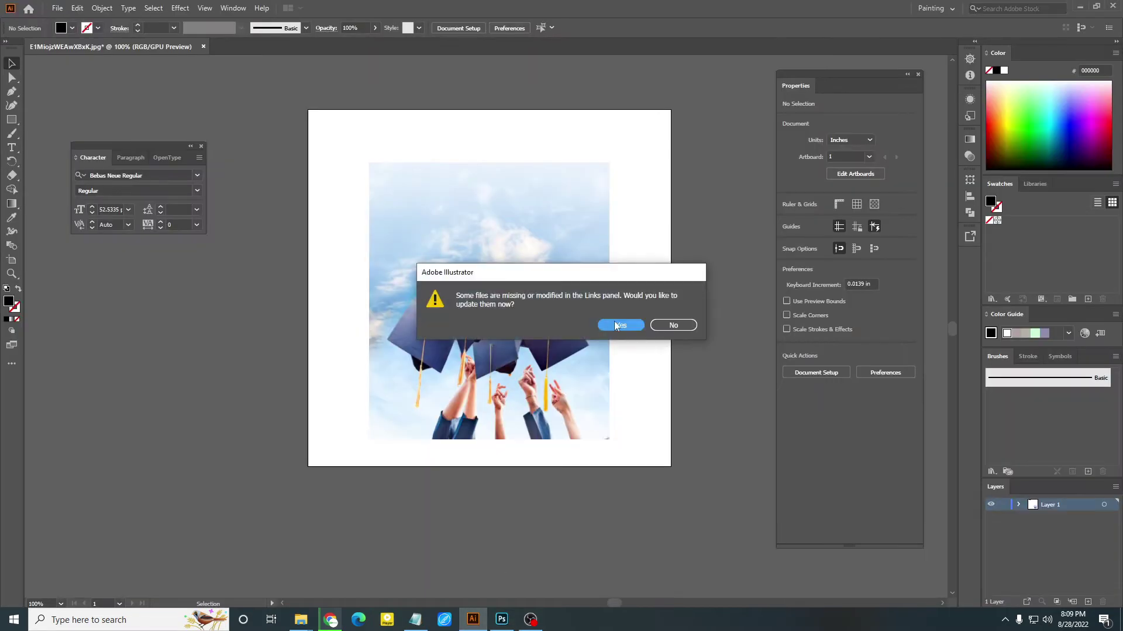
{"action": "left_click", "coordinate": [617, 325]}
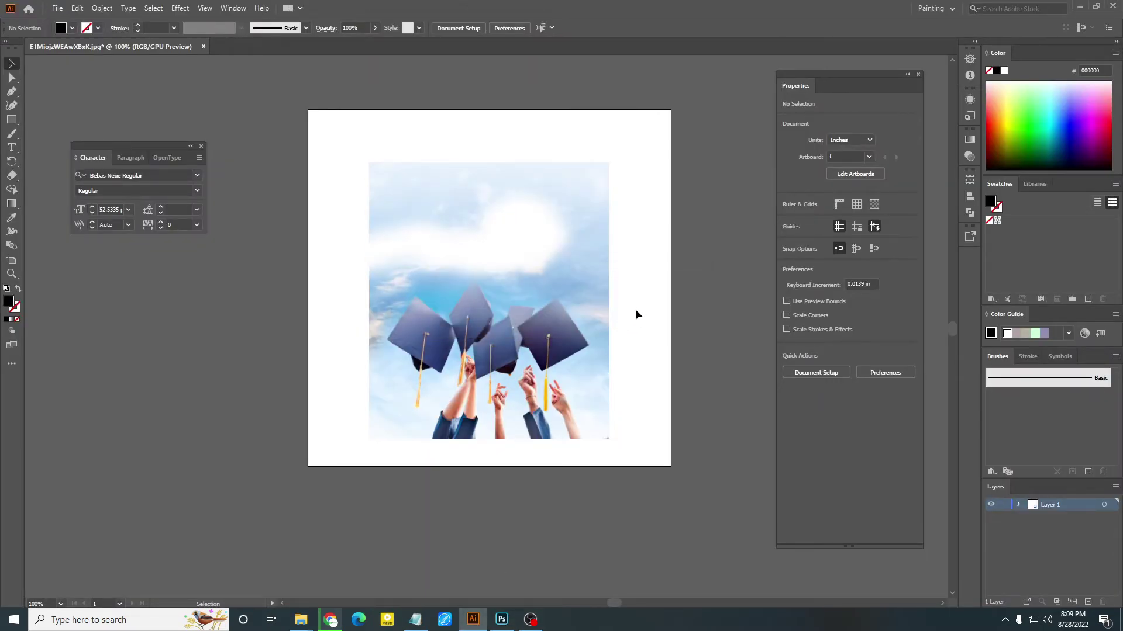
{"action": "left_click", "coordinate": [606, 334]}
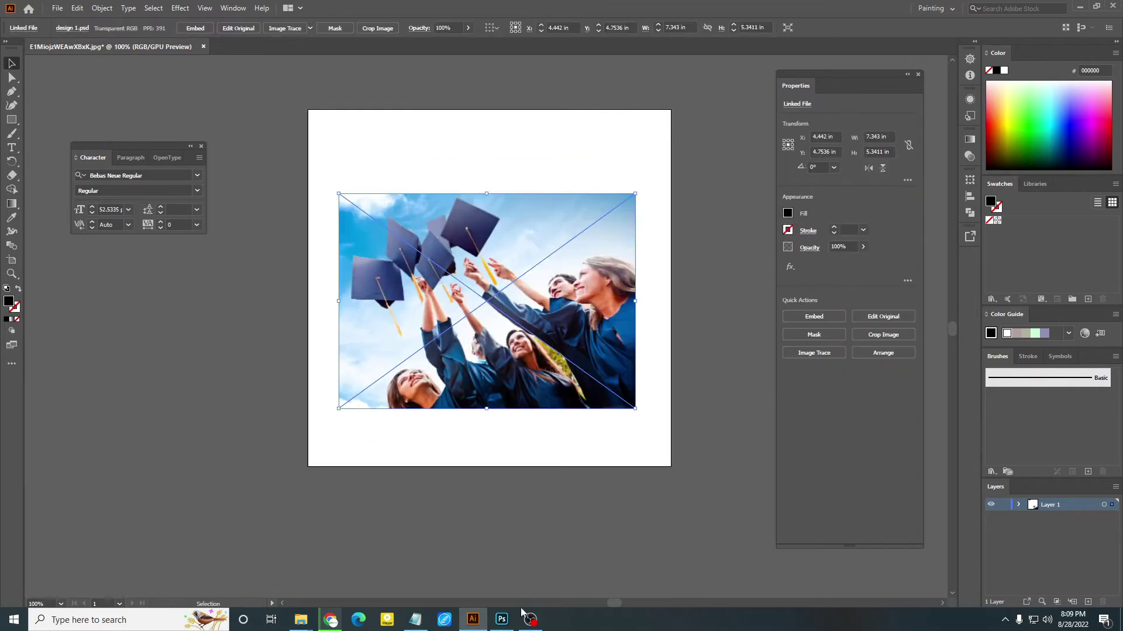
Undo the white band in Photoshop, resave, and accept the link update in Illustrator.
{"action": "left_click", "coordinate": [502, 620]}
{"action": "key", "text": "ctrl+z"}
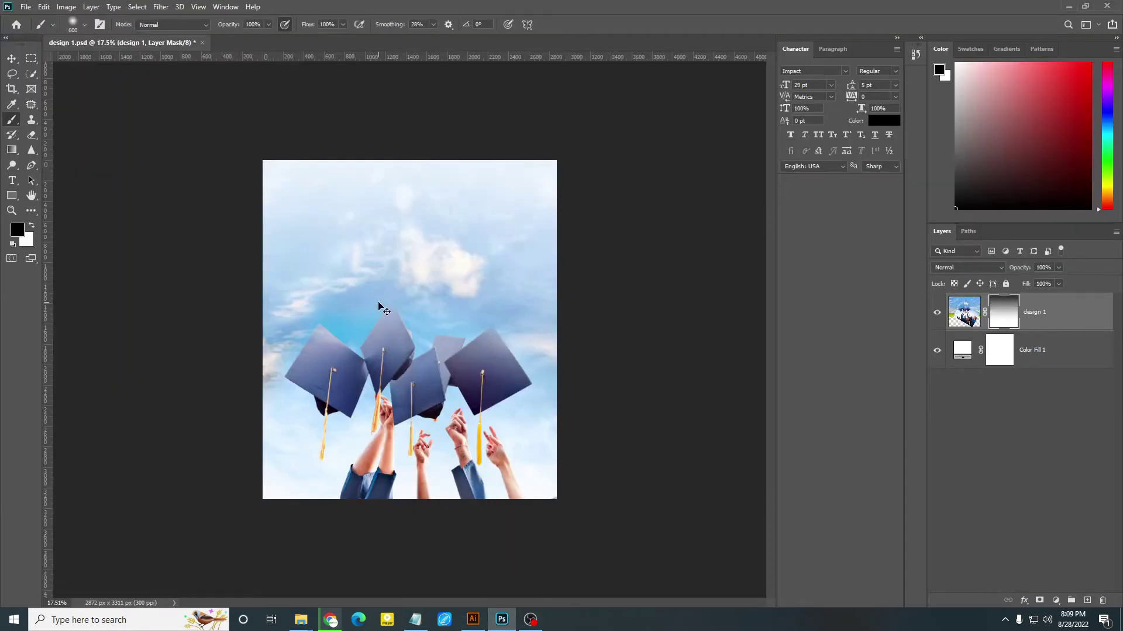
{"action": "key", "text": "ctrl+s"}
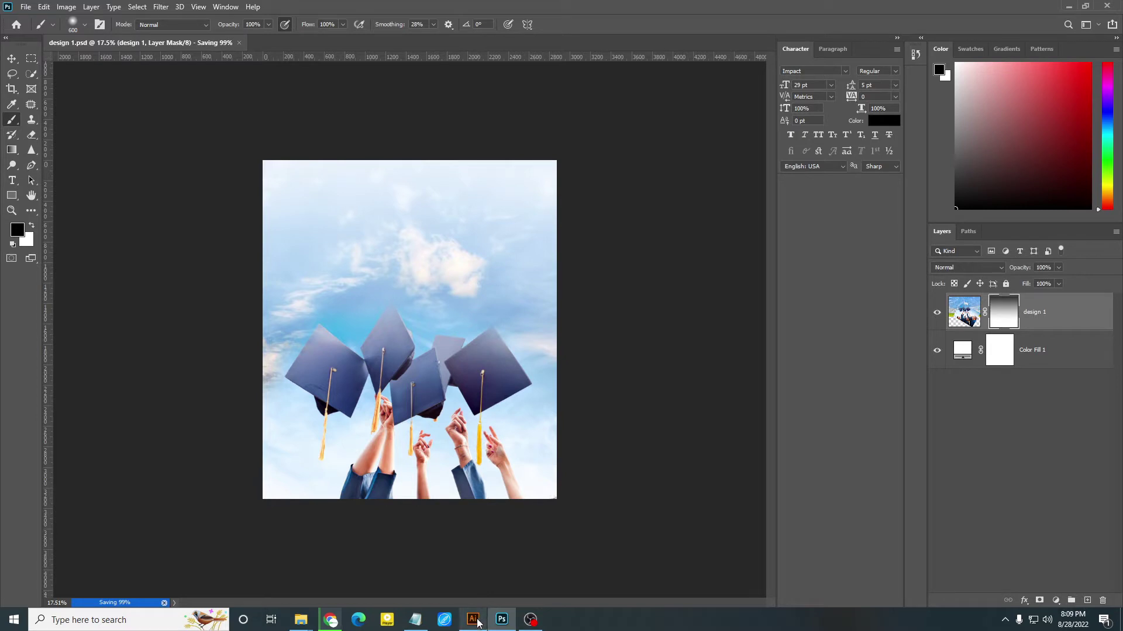
{"action": "left_click", "coordinate": [473, 620]}
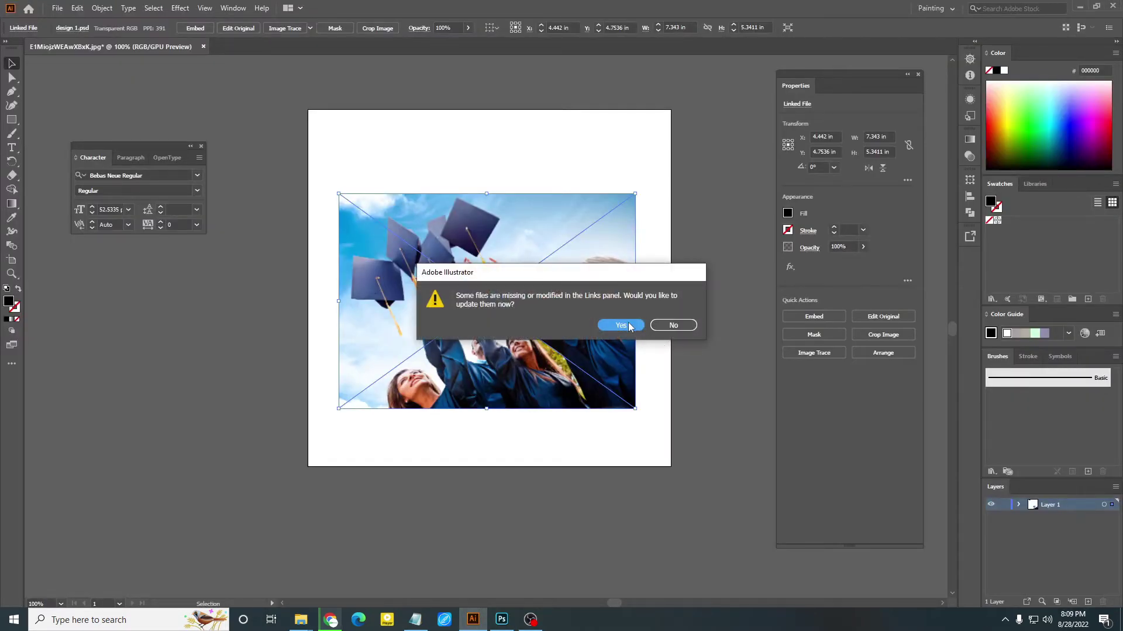
{"action": "left_click", "coordinate": [628, 326]}
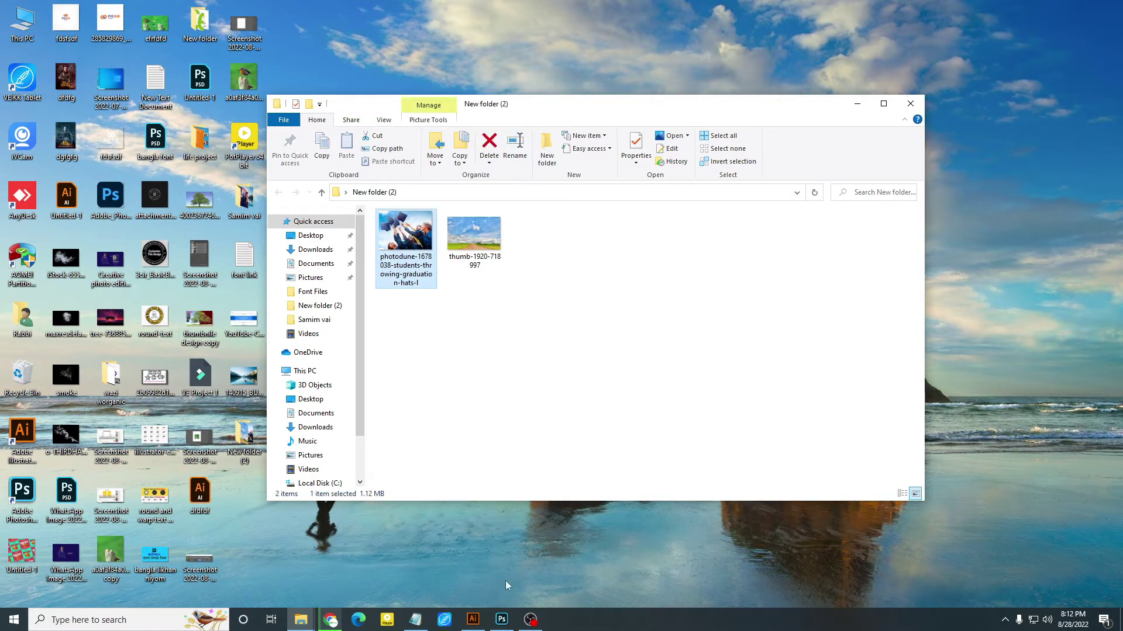
Drag the graduation caps photo from File Explorer onto the Illustrator artboard.
{"action": "left_click", "coordinate": [473, 619]}
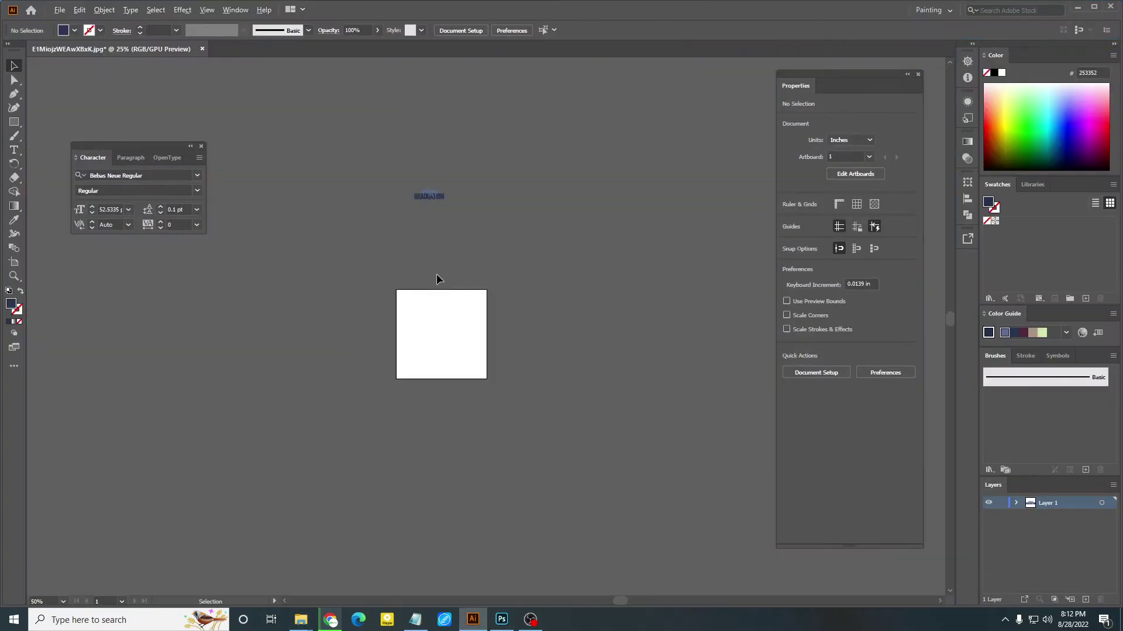
{"action": "scroll", "coordinate": [436, 279], "scroll_direction": "down", "scroll_amount": 2}
{"action": "scroll", "coordinate": [468, 279], "scroll_direction": "up", "scroll_amount": 2}
{"action": "scroll", "coordinate": [462, 304], "scroll_direction": "up", "scroll_amount": 1}
{"action": "scroll", "coordinate": [443, 350], "scroll_direction": "down", "scroll_amount": 1}
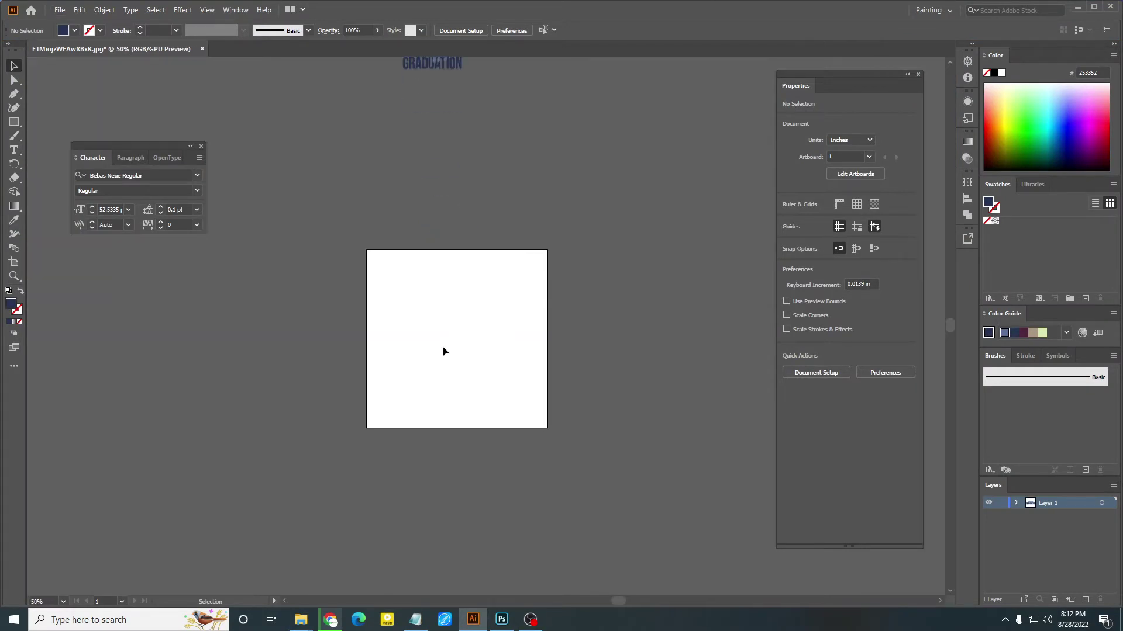
{"action": "left_click", "coordinate": [1077, 7]}
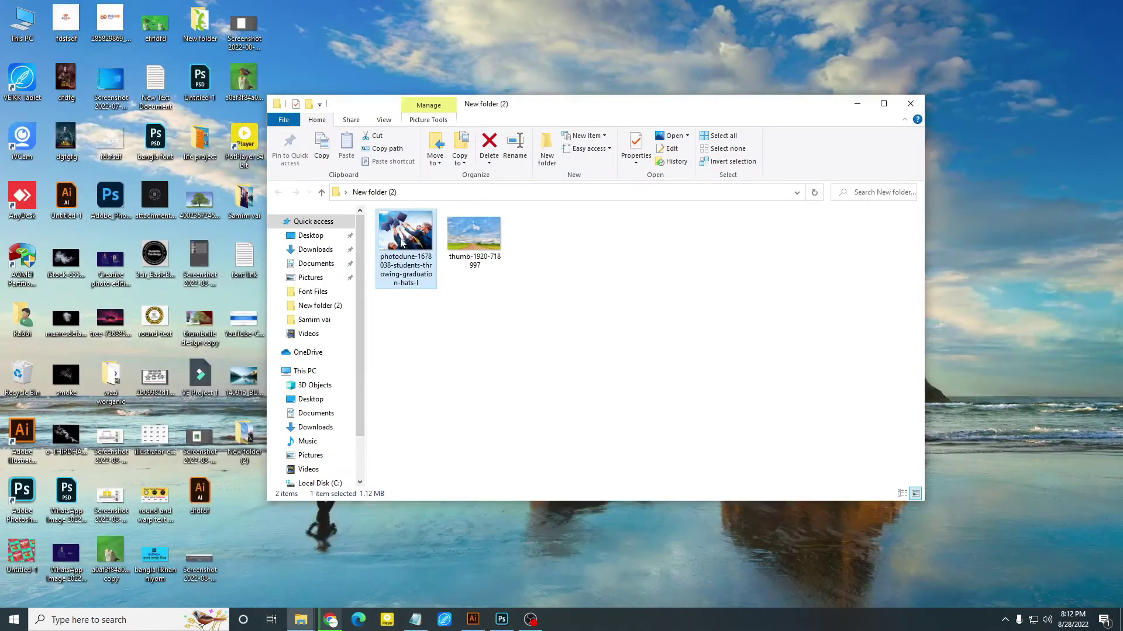
{"action": "left_click_drag", "start_coordinate": [400, 244], "coordinate": [480, 620]}
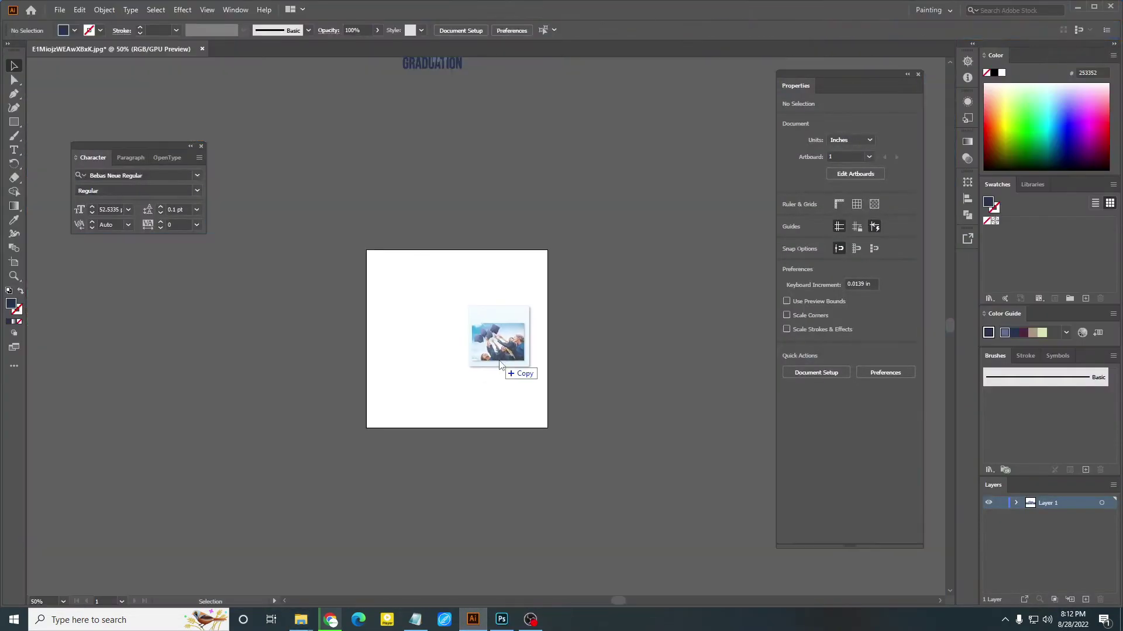
{"action": "left_click_drag", "start_coordinate": [479, 621], "coordinate": [492, 290]}
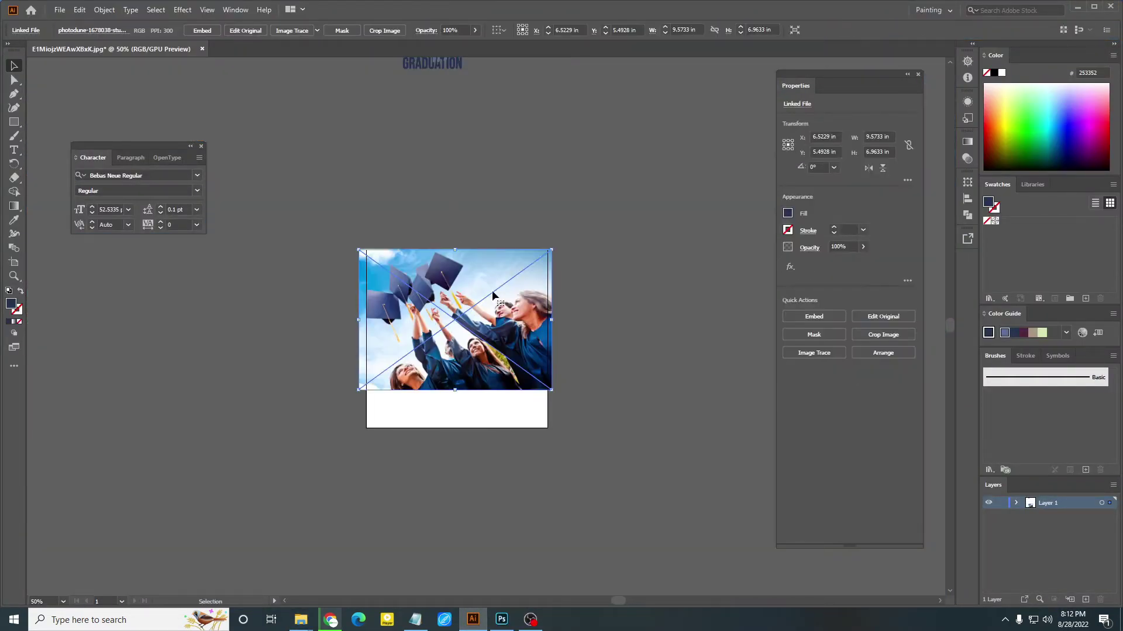
Scale the caps photo to 6.7593 × 4.9165 in and centre it on the artboard.
{"action": "scroll", "coordinate": [550, 256], "scroll_direction": "up", "scroll_amount": 1}
{"action": "left_click_drag", "start_coordinate": [549, 253], "coordinate": [500, 284]}
{"action": "left_click_drag", "start_coordinate": [447, 311], "coordinate": [454, 360]}
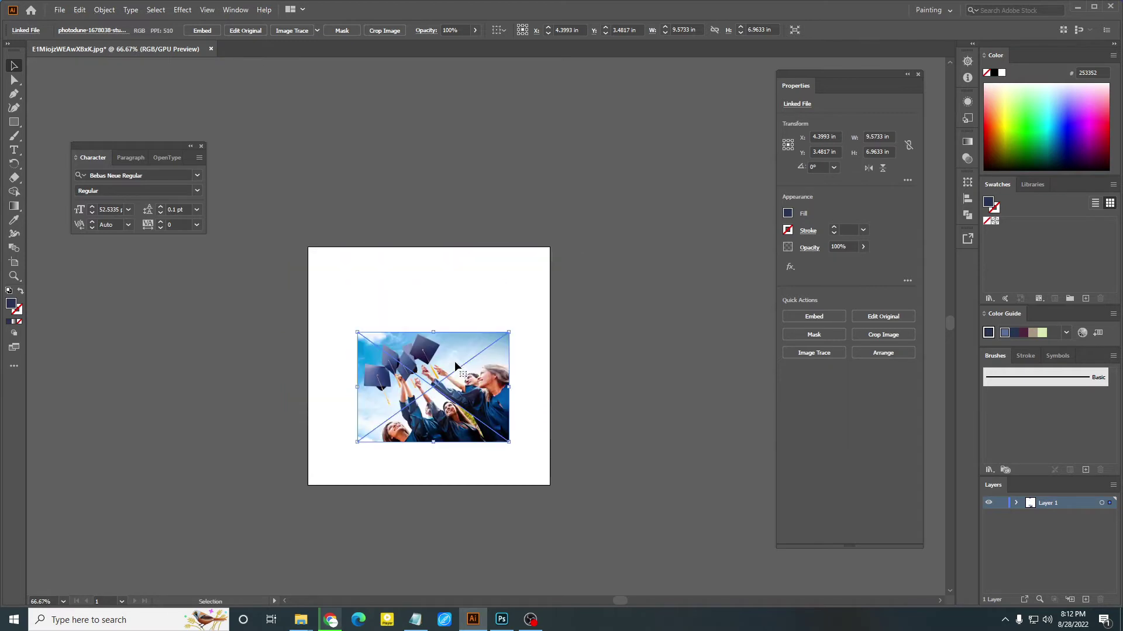
{"action": "scroll", "coordinate": [509, 391], "scroll_direction": "up", "scroll_amount": 2}
{"action": "left_click_drag", "start_coordinate": [540, 395], "coordinate": [545, 395]}
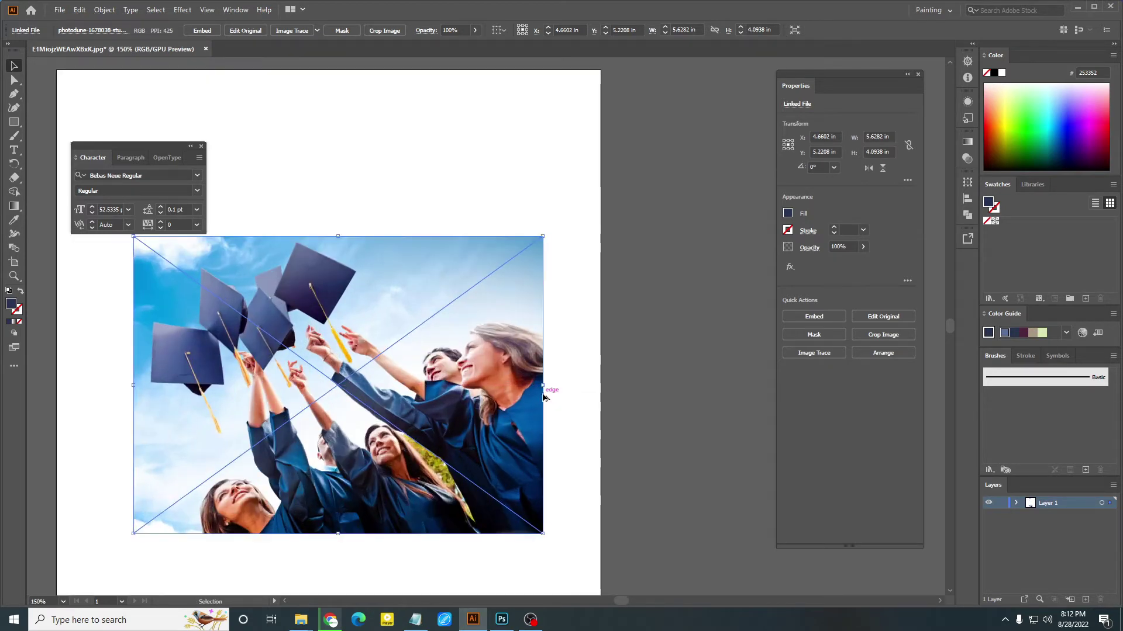
{"action": "key", "text": "ctrl+1"}
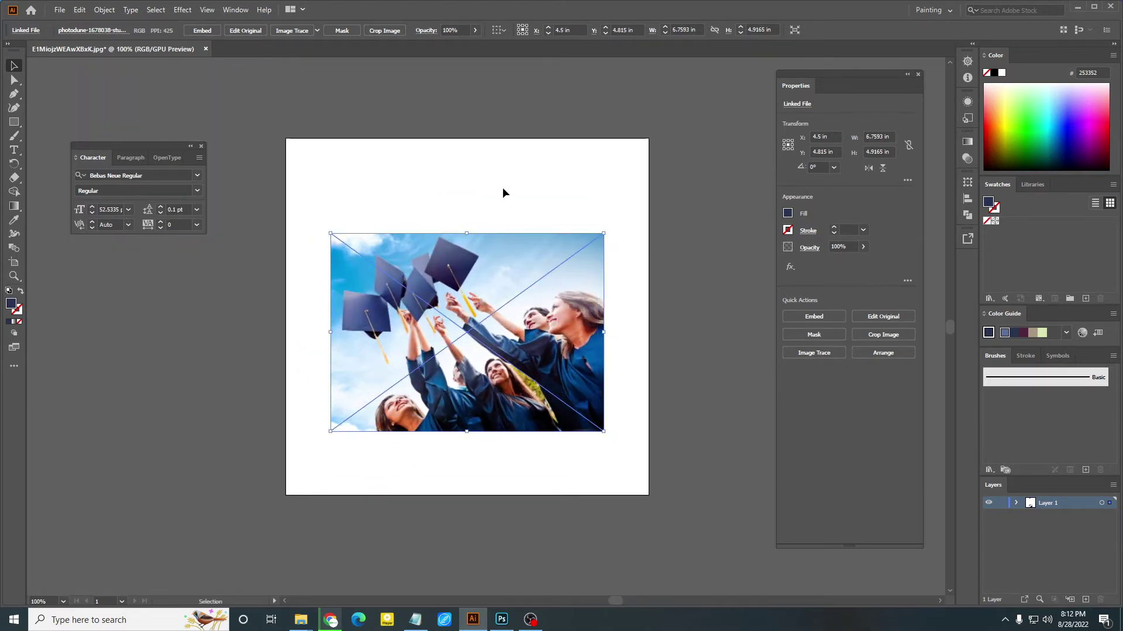
{"action": "left_click", "coordinate": [503, 187]}
{"action": "left_click", "coordinate": [488, 285]}
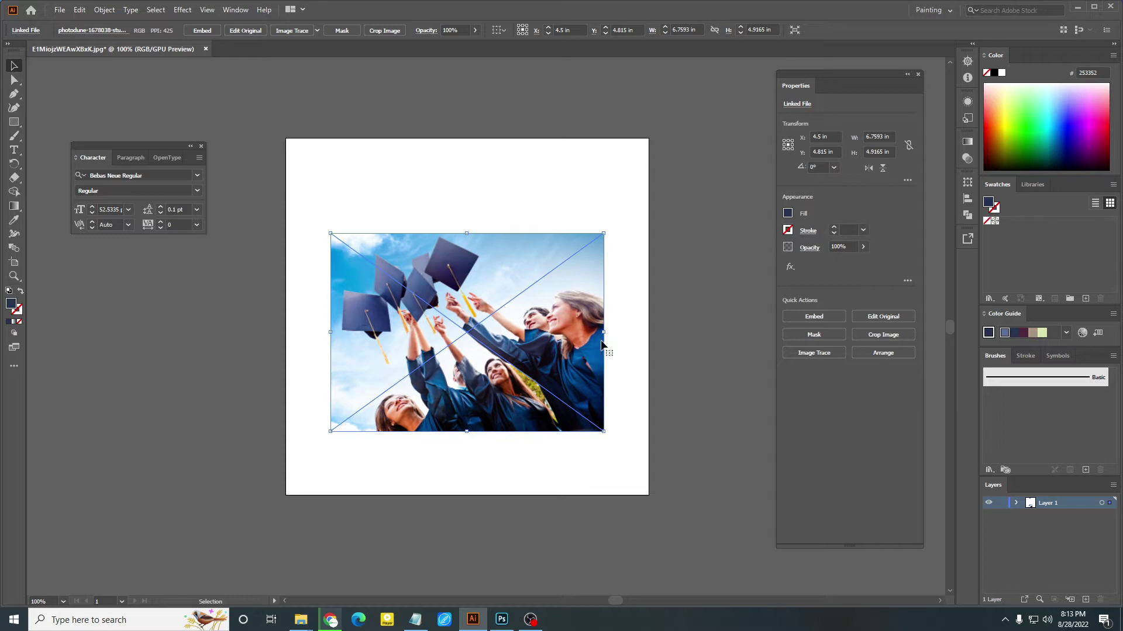
{"action": "left_click", "coordinate": [627, 348]}
{"action": "left_click", "coordinate": [535, 322]}
{"action": "left_click", "coordinate": [629, 259]}
{"action": "left_click", "coordinate": [513, 328]}
Check the recording app, return to Illustrator, and reselect the caps photo.
{"action": "left_click", "coordinate": [532, 621]}
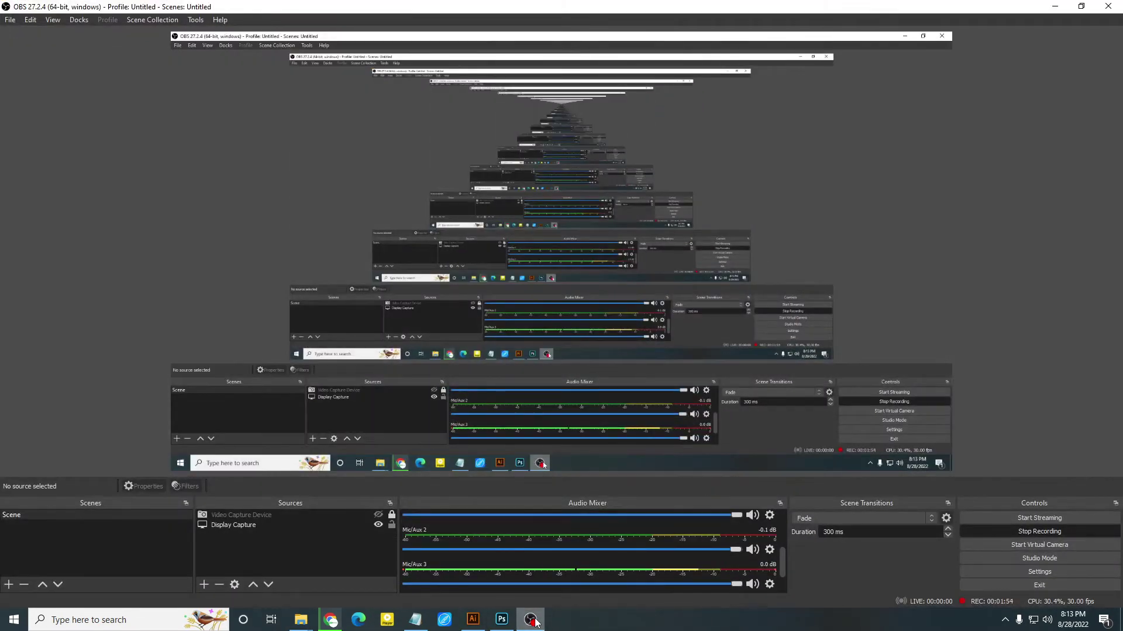
{"action": "left_click", "coordinate": [533, 621]}
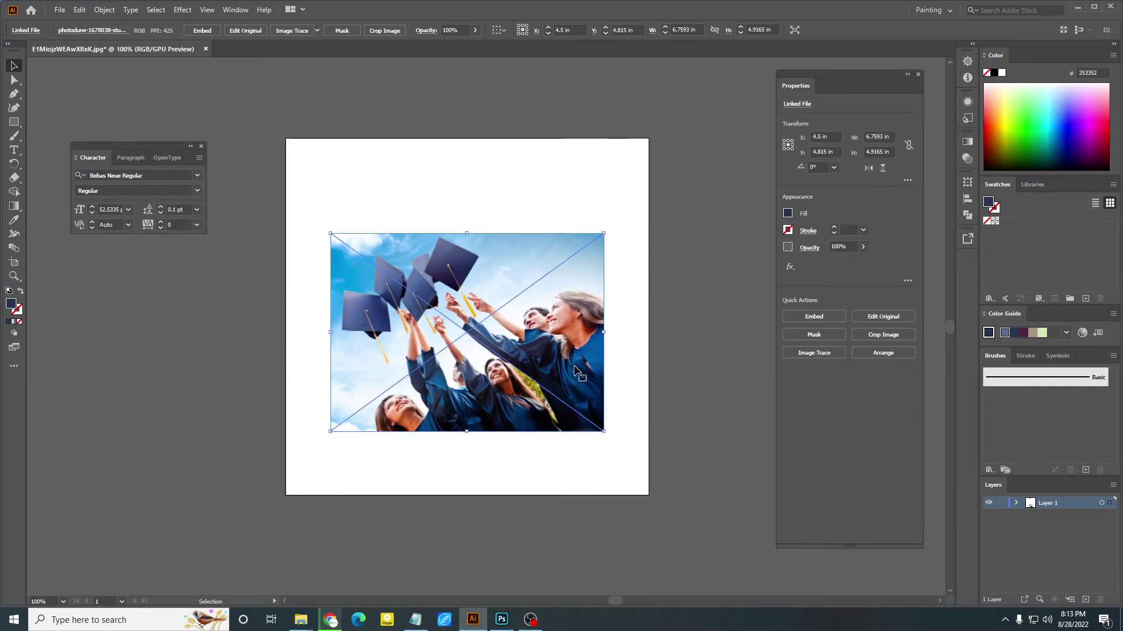
{"action": "scroll", "coordinate": [573, 379], "scroll_direction": "up", "scroll_amount": 1}
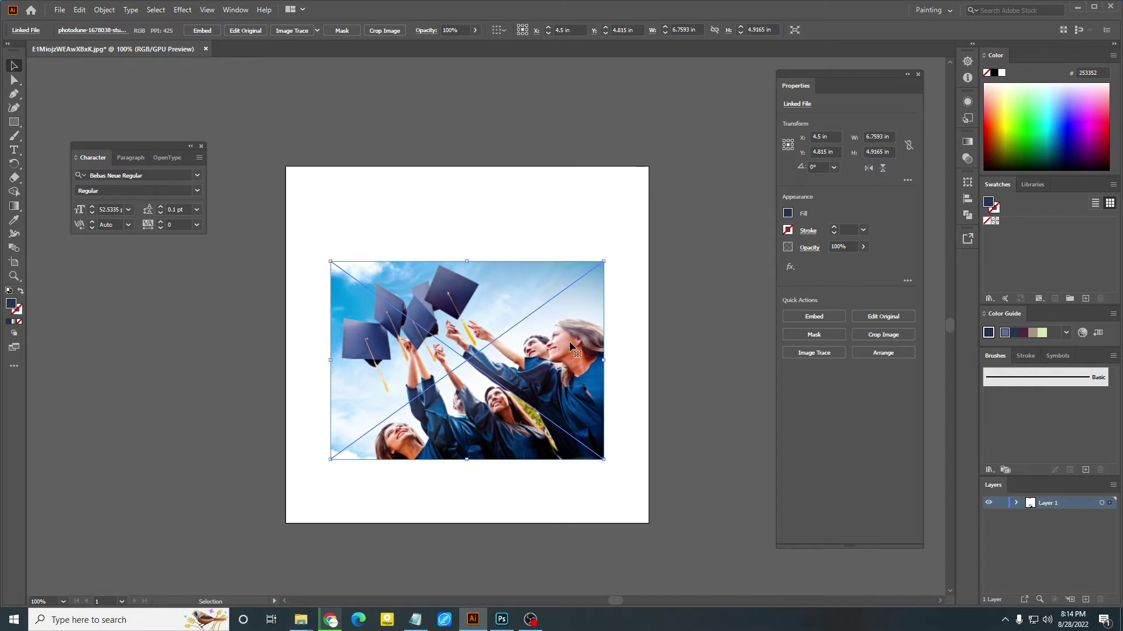
{"action": "left_click", "coordinate": [664, 429]}
{"action": "left_click", "coordinate": [576, 352]}
Close the Properties panel and bring up the Window menu's list of panels.
{"action": "left_click", "coordinate": [918, 75]}
{"action": "left_click", "coordinate": [627, 222]}
{"action": "left_click", "coordinate": [491, 301]}
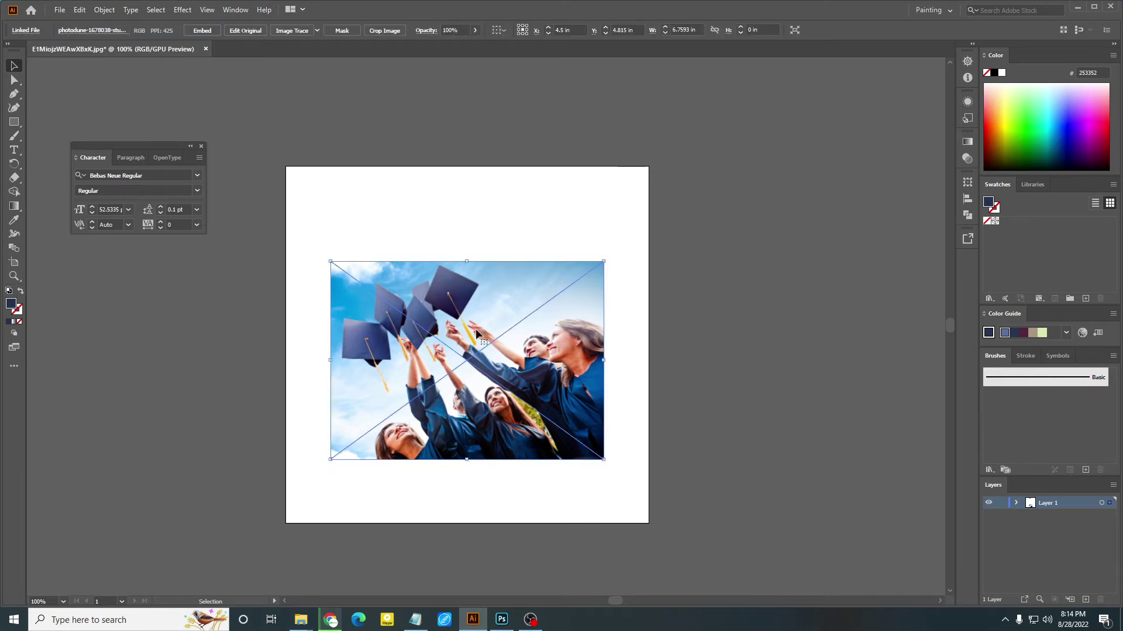
{"action": "left_click", "coordinate": [235, 10]}
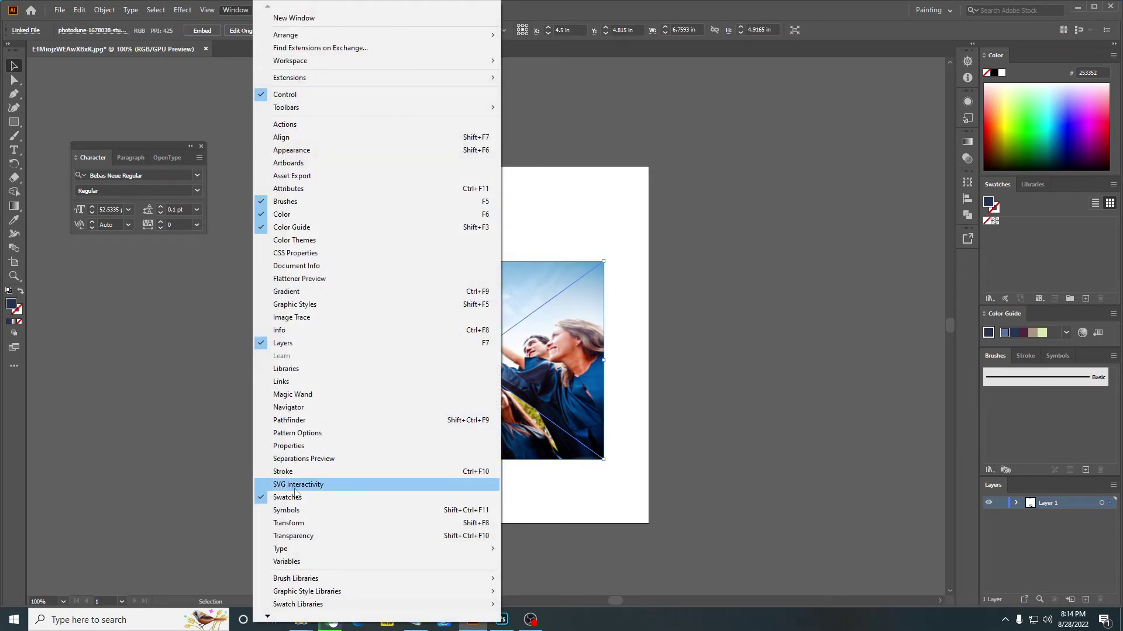
Reopen the Properties panel, shift it left, and embed the caps photo into the document.
{"action": "left_click", "coordinate": [297, 447]}
{"action": "left_click_drag", "start_coordinate": [853, 71], "coordinate": [804, 83]}
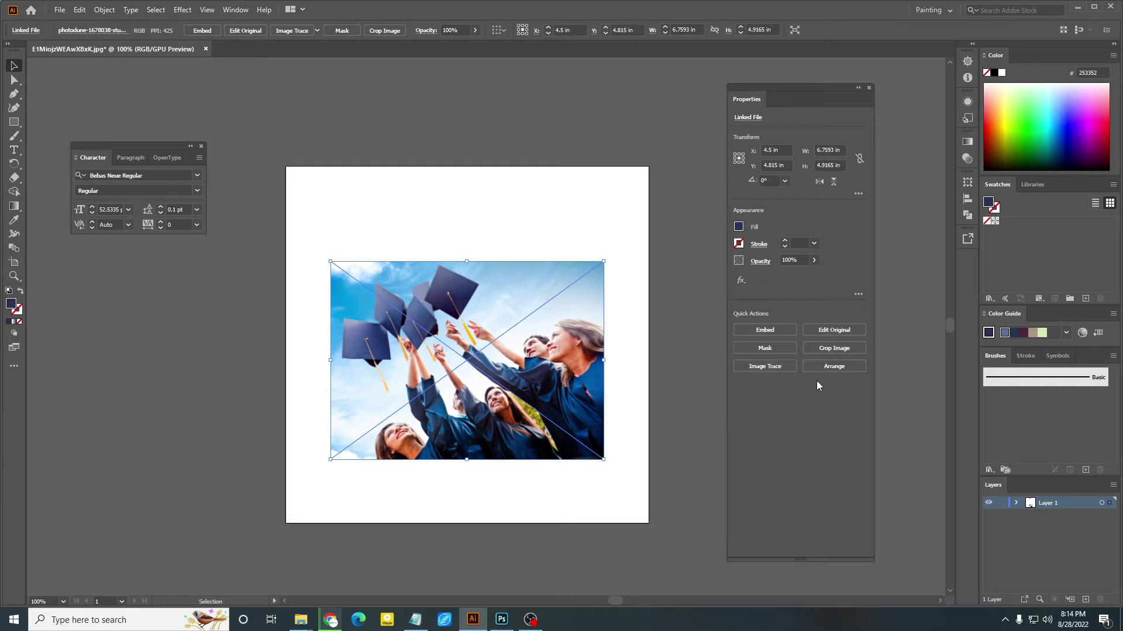
{"action": "left_click", "coordinate": [774, 328]}
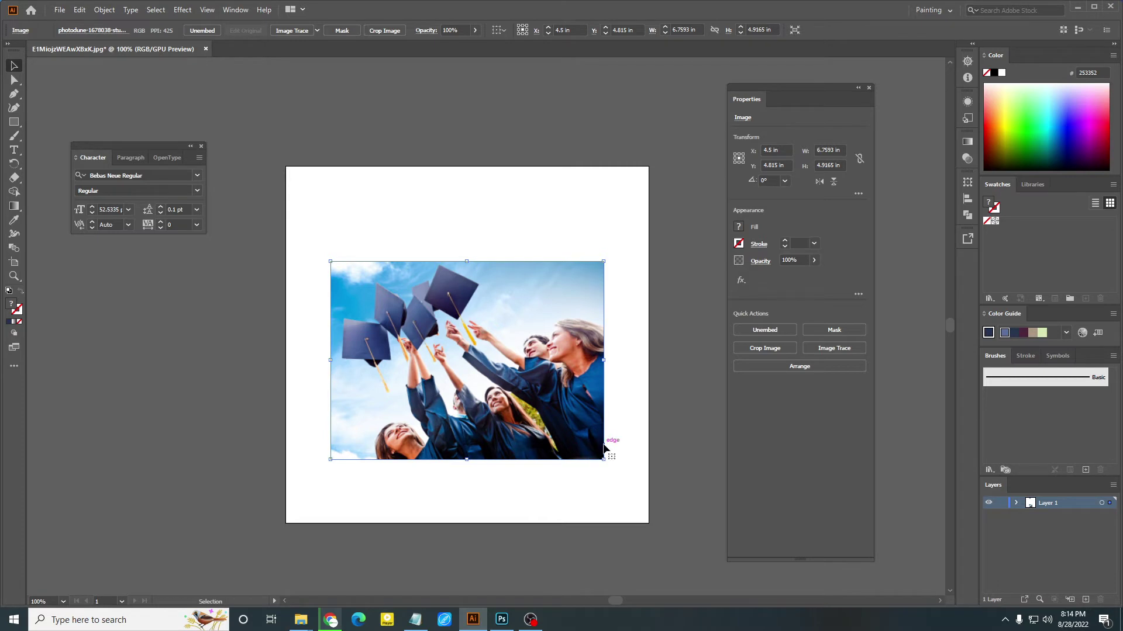
Unembed the caps photo as a Photoshop PSD named 'design 1' in New folder (2).
{"action": "left_click", "coordinate": [776, 331]}
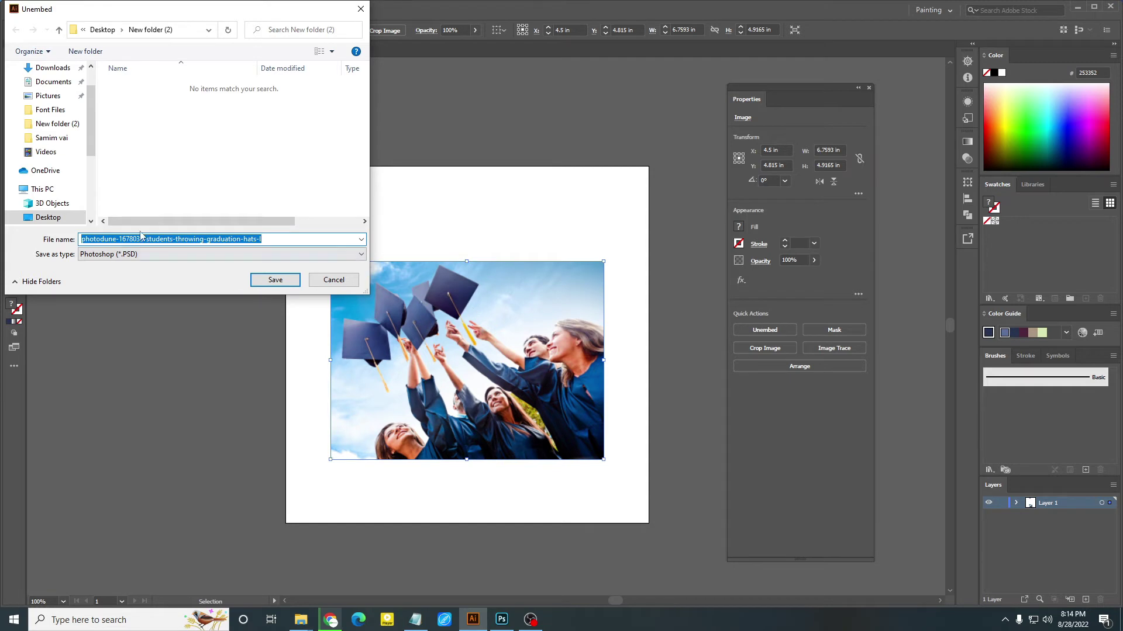
{"action": "left_click", "coordinate": [112, 255]}
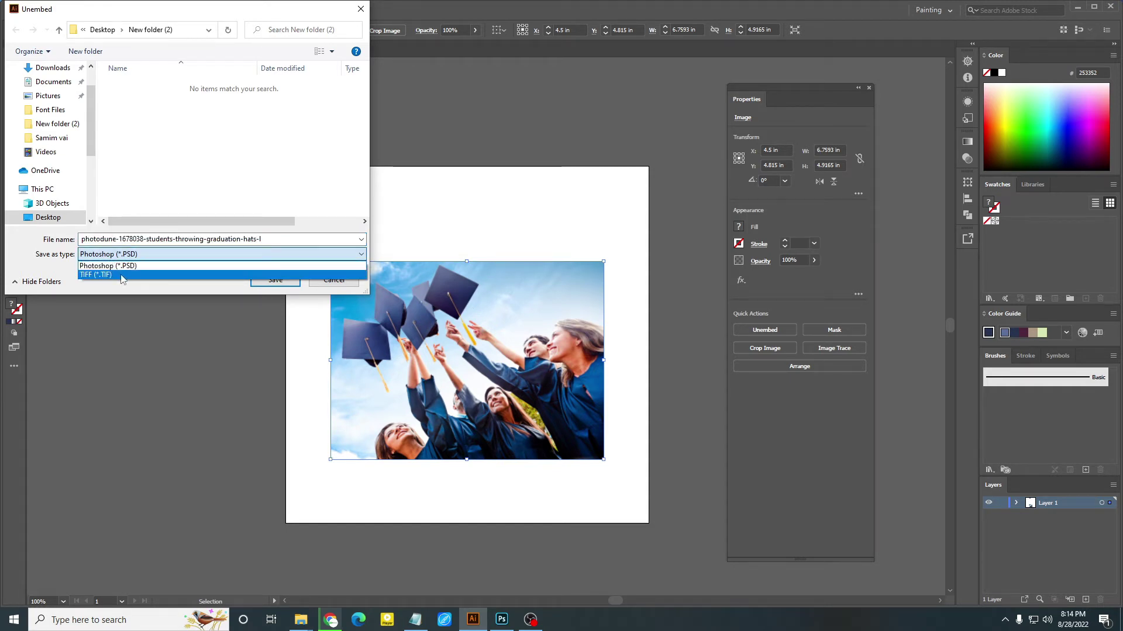
{"action": "left_click", "coordinate": [125, 267]}
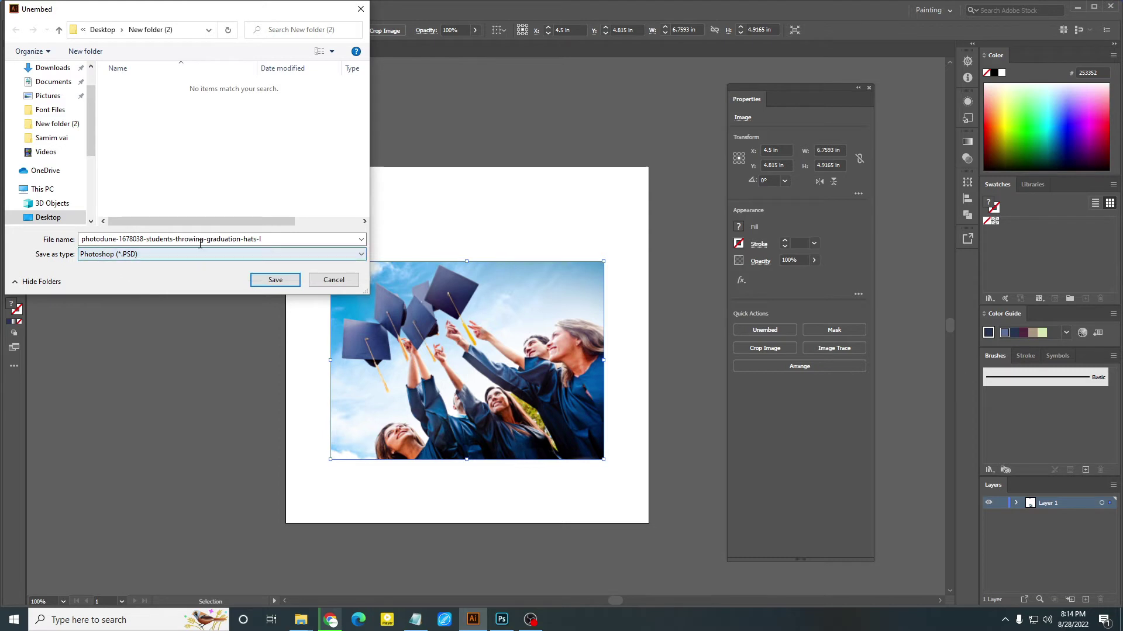
{"action": "type", "text": "d"}
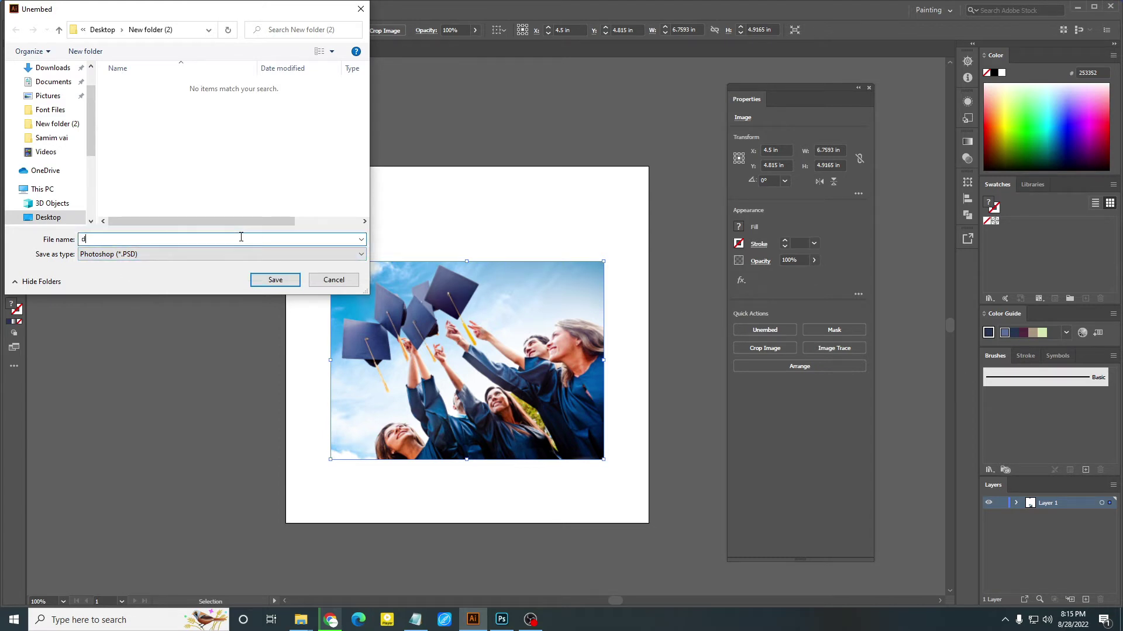
{"action": "type", "text": "esign "}
{"action": "type", "text": "1"}
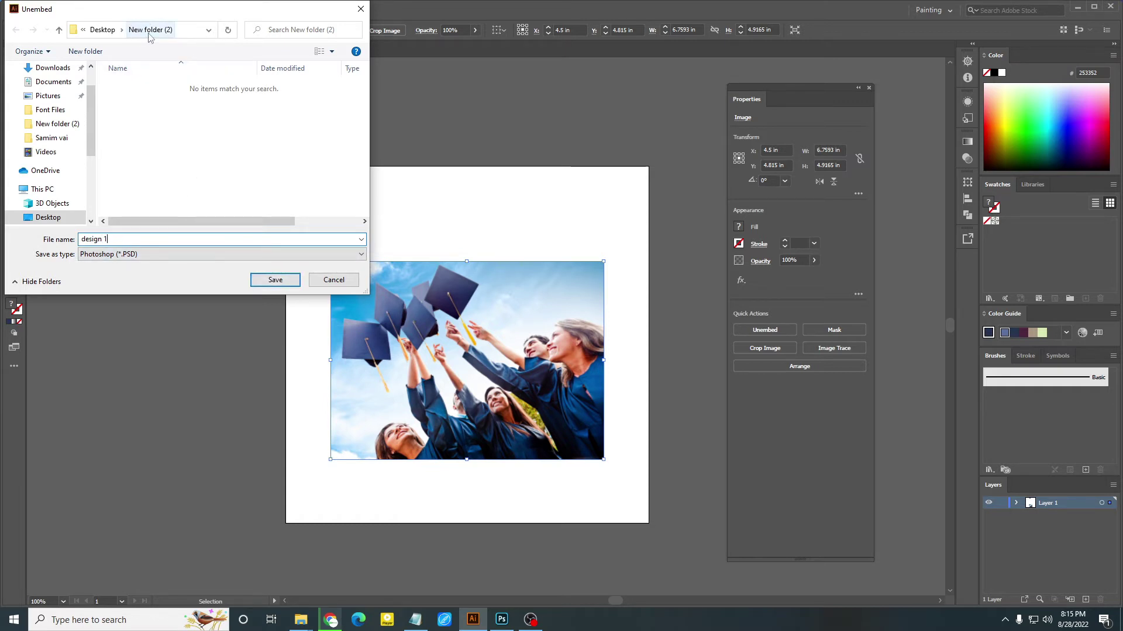
{"action": "left_click", "coordinate": [276, 280]}
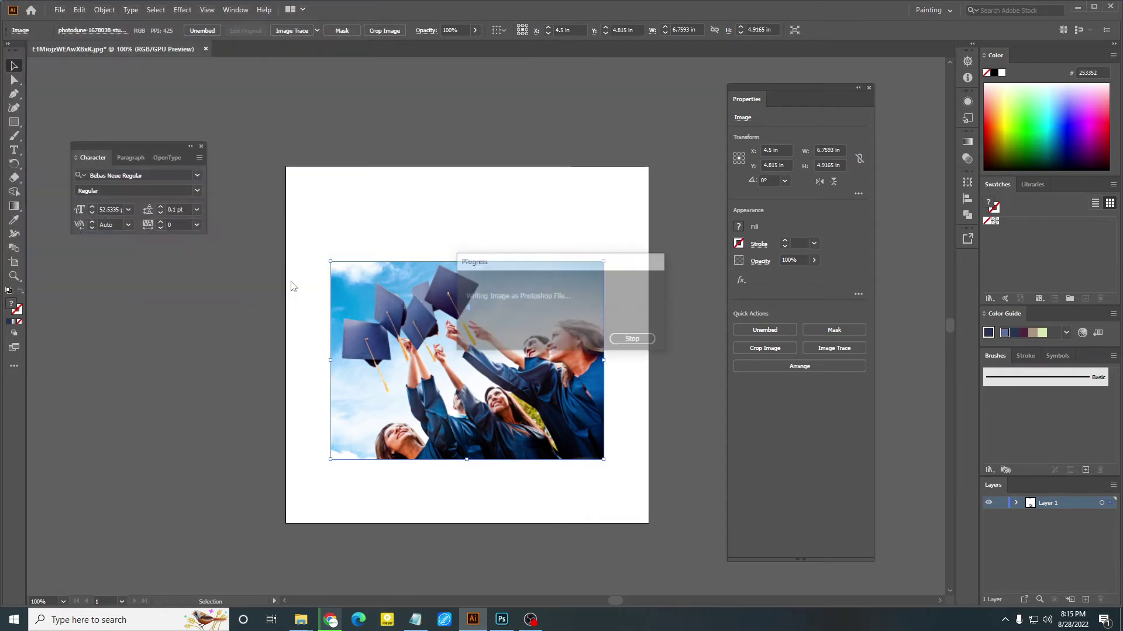
{"action": "left_click", "coordinate": [1077, 7]}
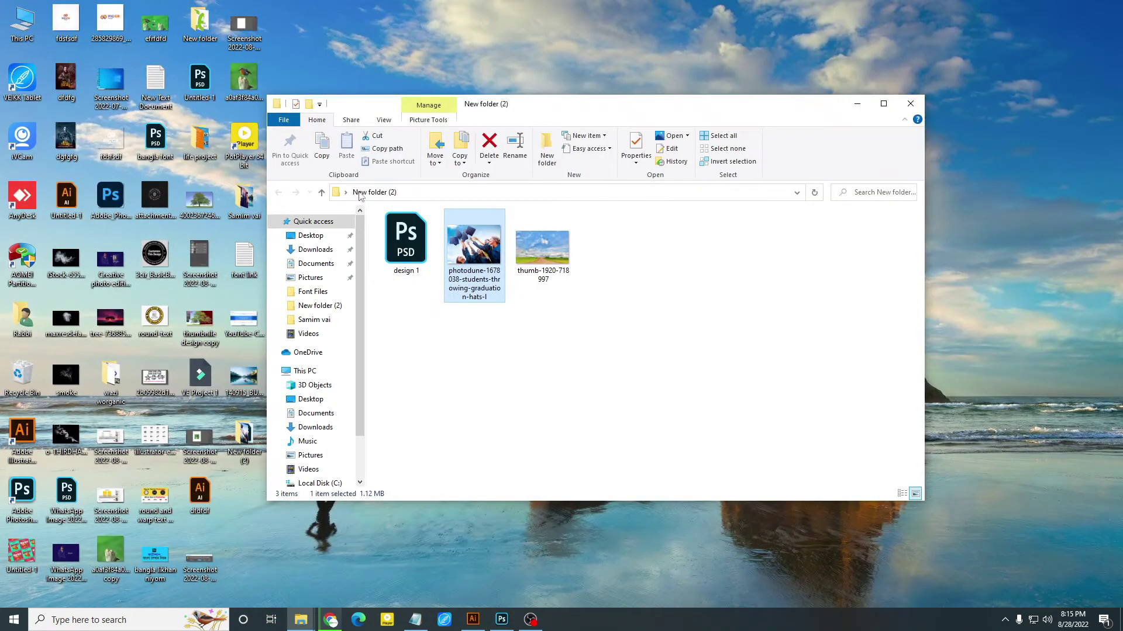
{"action": "left_click", "coordinate": [407, 251]}
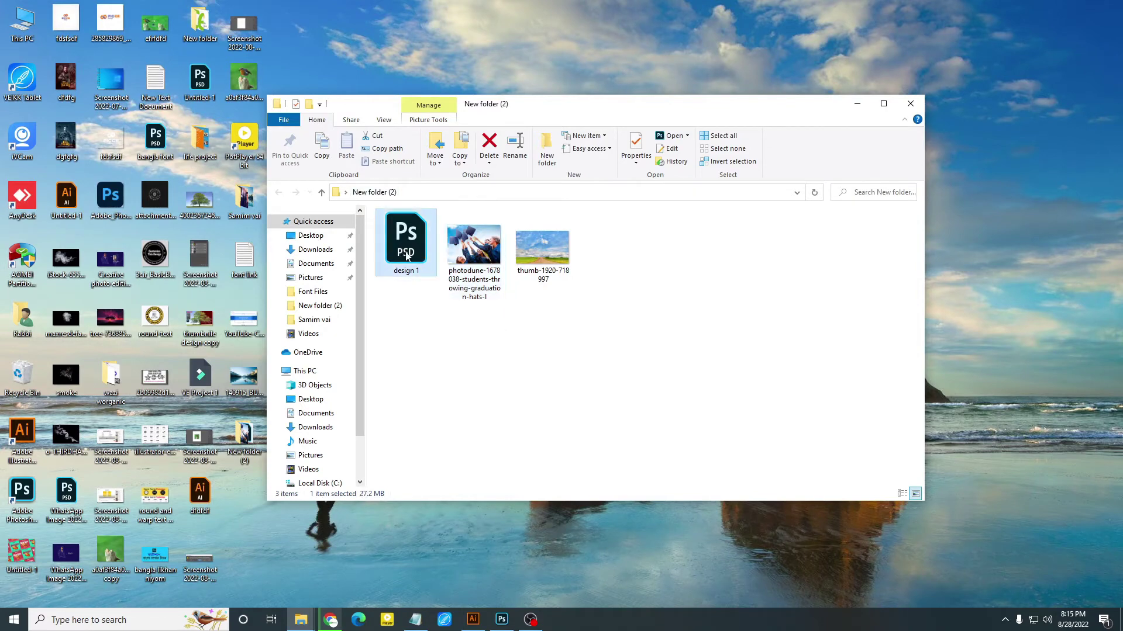
{"action": "left_click", "coordinate": [504, 616]}
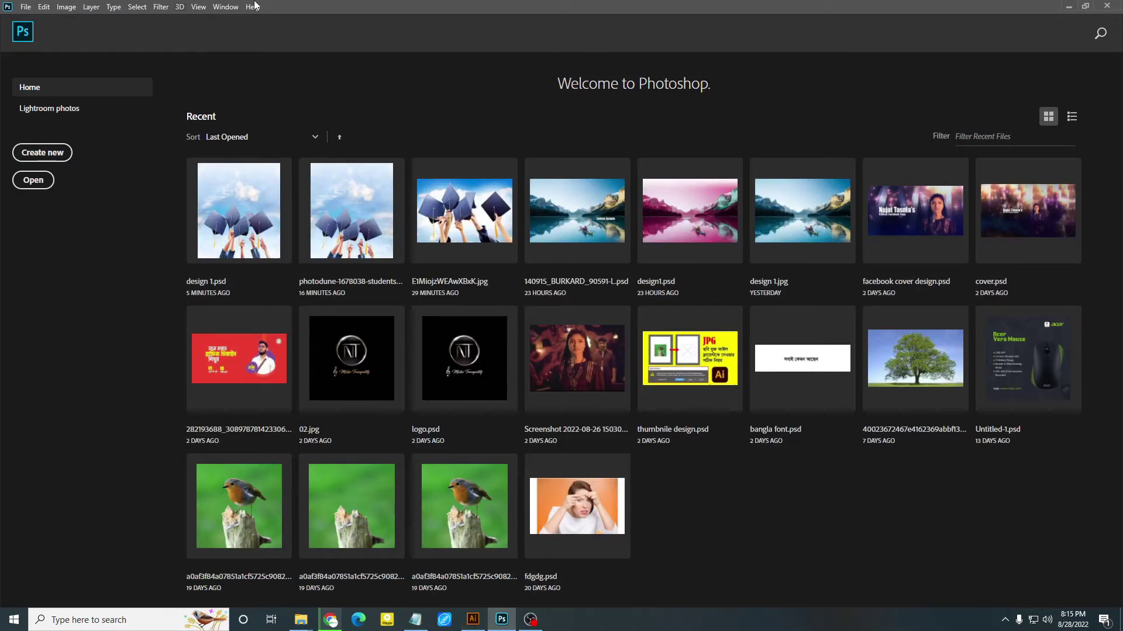
{"action": "left_click", "coordinate": [473, 626]}
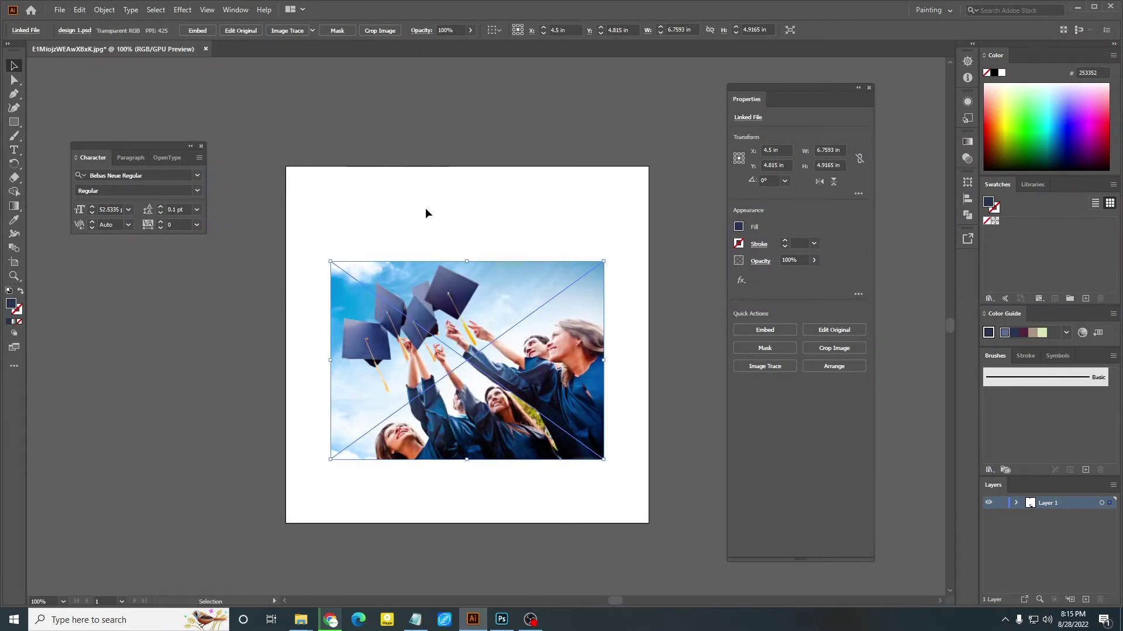
Open the linked photo's original in Photoshop, zoom out, and select the Move tool.
{"action": "left_click", "coordinate": [843, 330]}
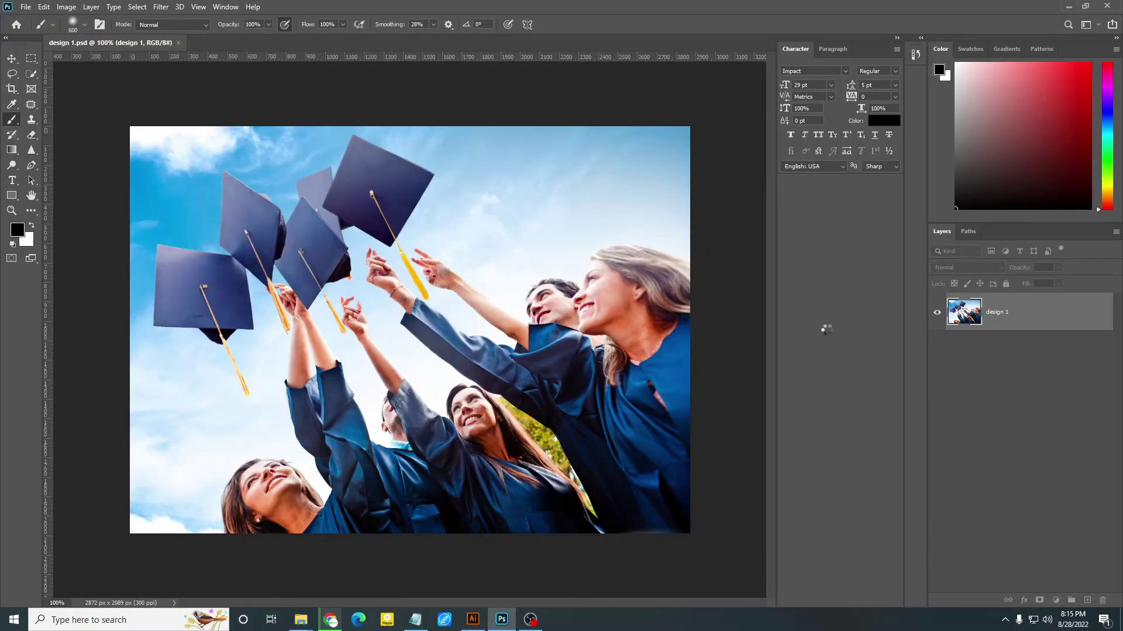
{"action": "key", "text": "ctrl+minus"}
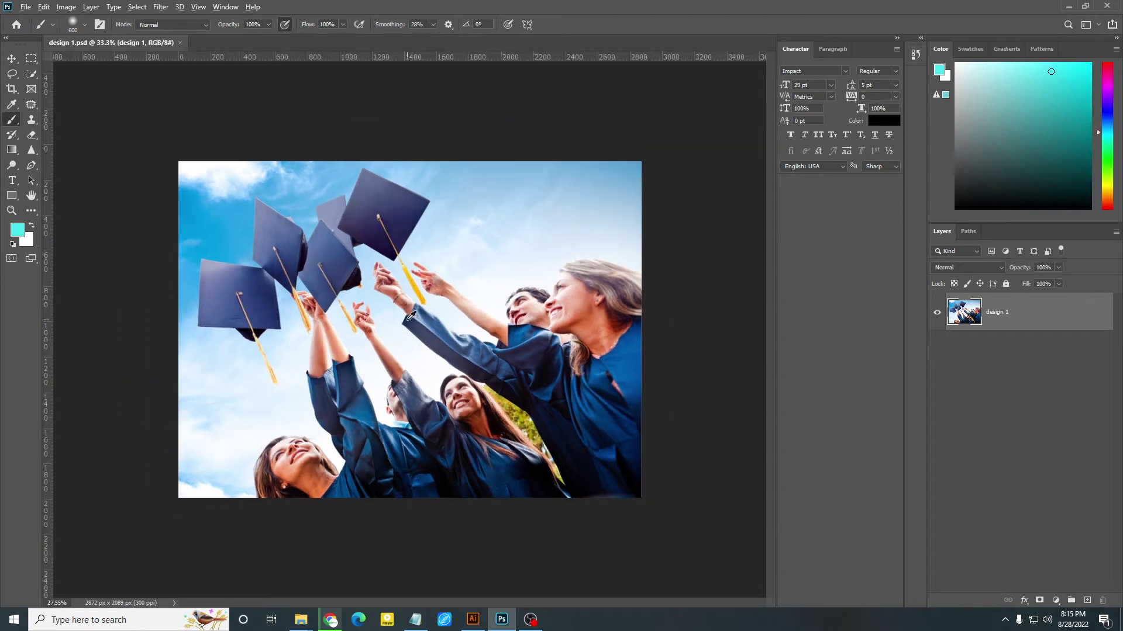
{"action": "left_click", "coordinate": [12, 58]}
{"action": "left_click", "coordinate": [456, 120]}
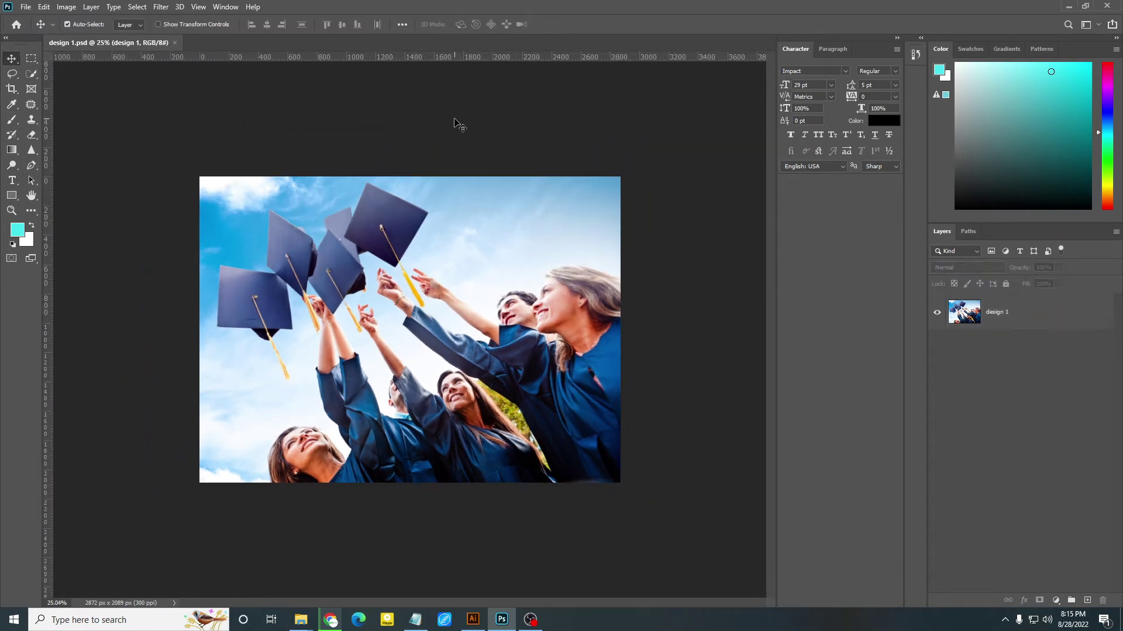
{"action": "key", "text": "ctrl+minus"}
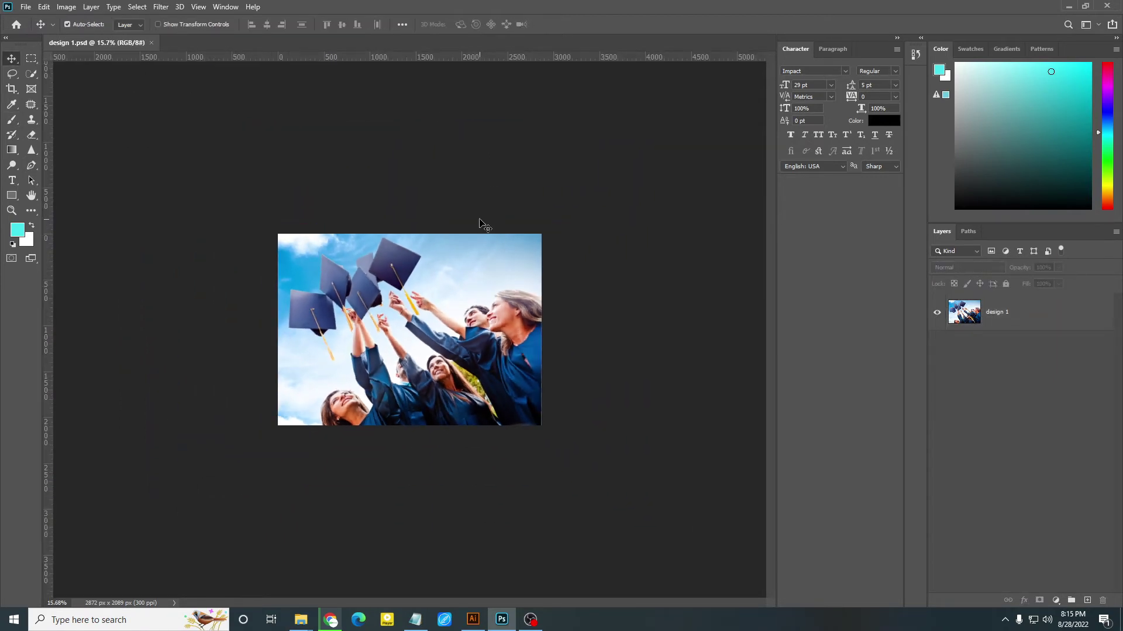
Select the design 1 layer and set the zoom to about 16% with the Move tool.
{"action": "left_click", "coordinate": [481, 624]}
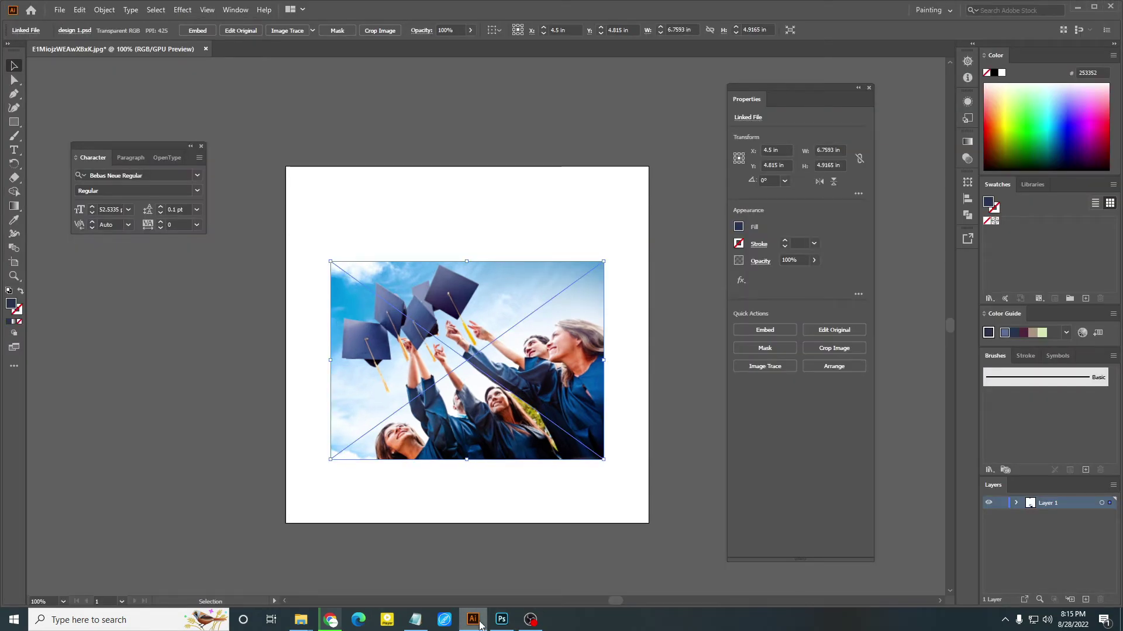
{"action": "left_click", "coordinate": [480, 626]}
{"action": "key", "text": "ctrl+minus"}
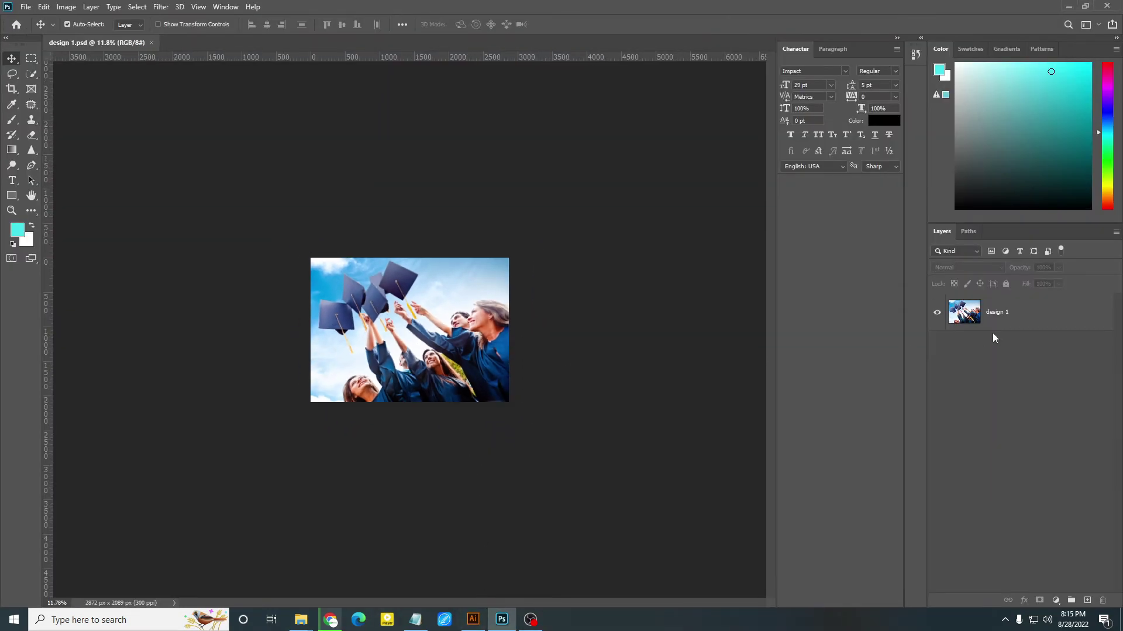
{"action": "left_click", "coordinate": [996, 328]}
{"action": "key", "text": "ctrl+plus"}
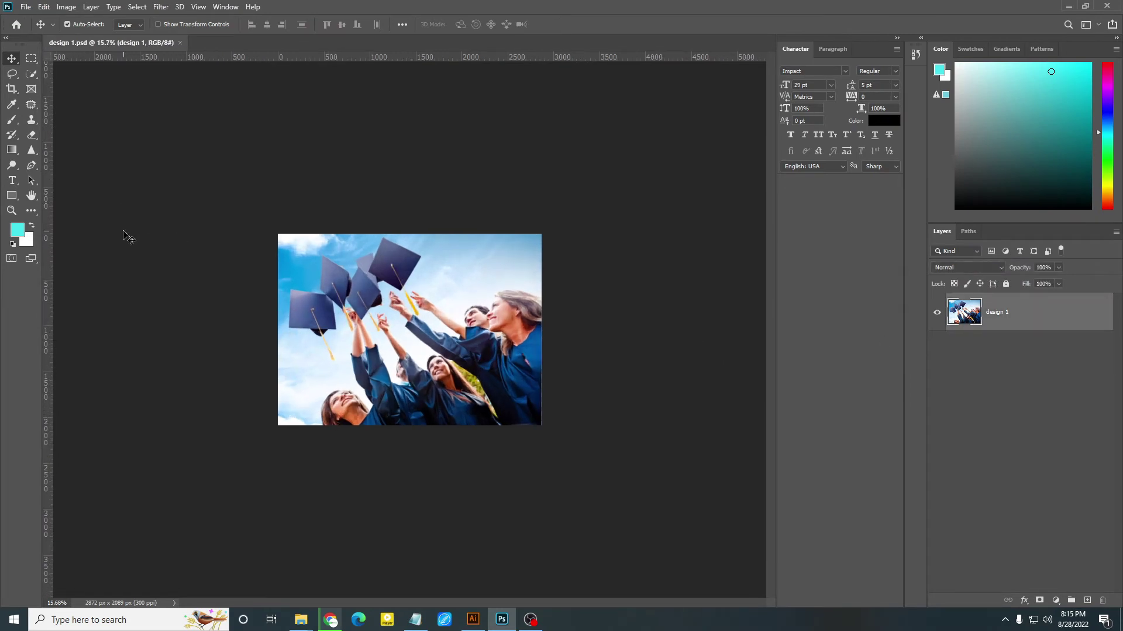
{"action": "left_click", "coordinate": [12, 120]}
{"action": "left_click", "coordinate": [14, 60]}
Extend the canvas upward above the caps photo with the Crop tool.
{"action": "left_click", "coordinate": [11, 89]}
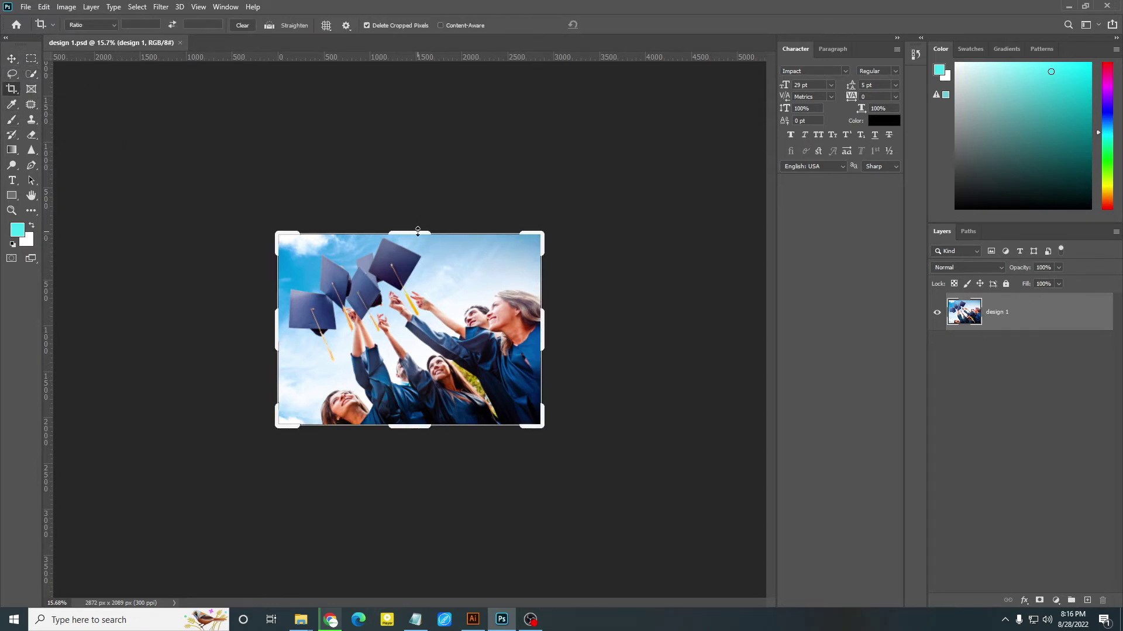
{"action": "left_click_drag", "start_coordinate": [418, 233], "coordinate": [417, 165]}
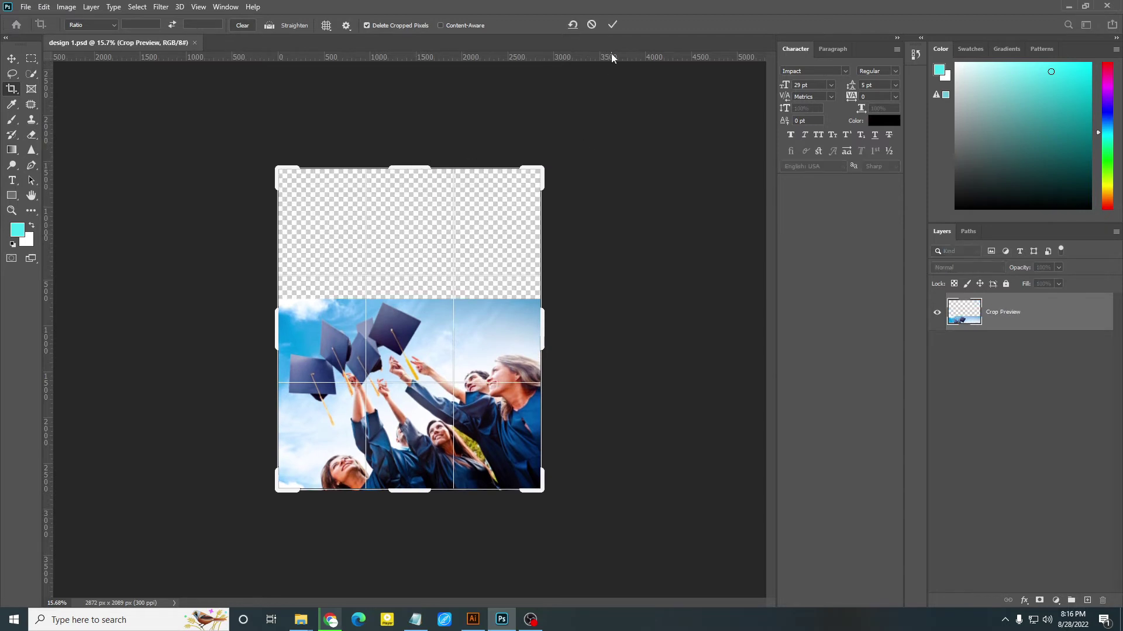
{"action": "left_click", "coordinate": [612, 25]}
{"action": "left_click", "coordinate": [12, 58]}
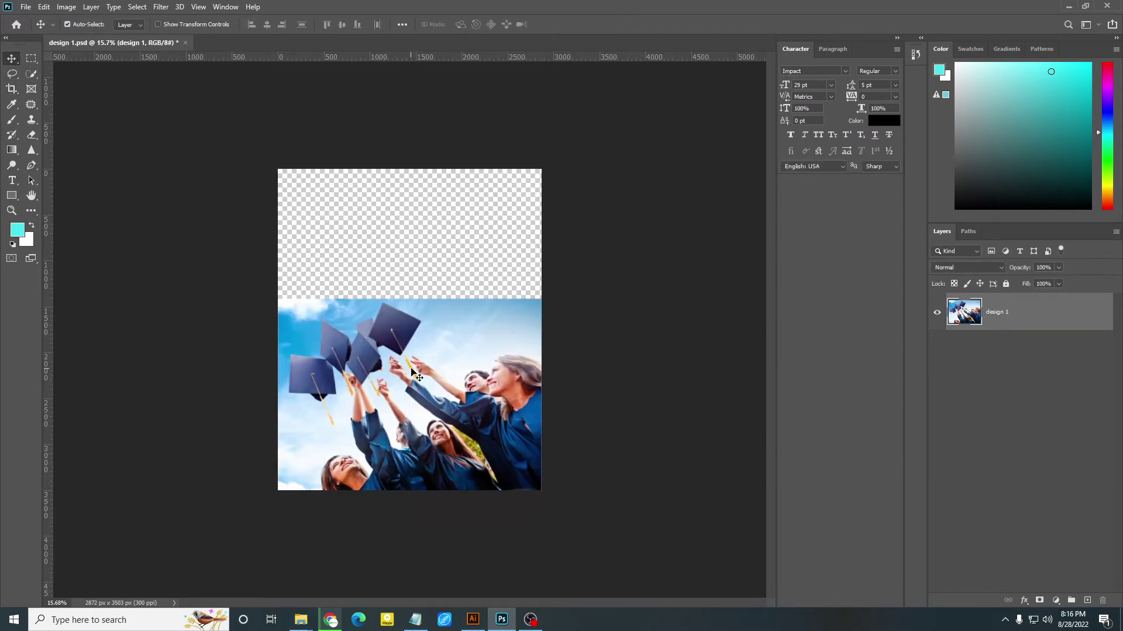
Free-transform the caps photo larger, tilt it to about 38°, reposition it, and commit.
{"action": "key", "text": "ctrl+t"}
{"action": "mouse_move", "coordinate": [551, 293]}
{"action": "left_mouse_down"}
{"action": "mouse_move", "coordinate": [591, 406]}
{"action": "mouse_move", "coordinate": [662, 434]}
{"action": "left_mouse_up"}
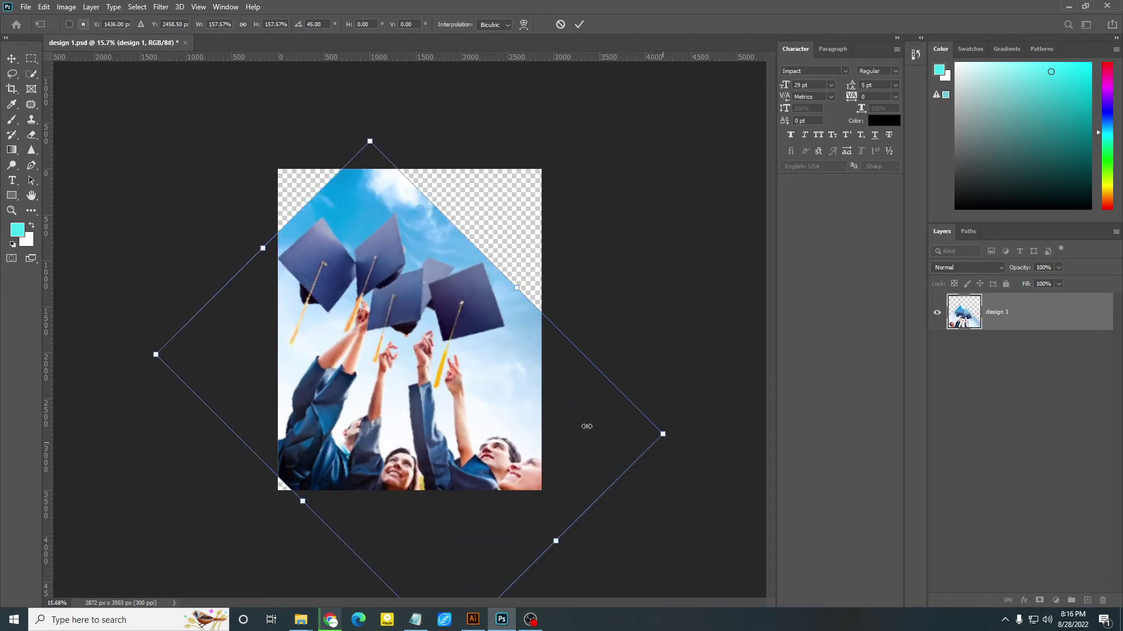
{"action": "left_click_drag", "start_coordinate": [517, 391], "coordinate": [531, 462]}
{"action": "scroll", "coordinate": [529, 462], "scroll_direction": "down", "scroll_amount": 1}
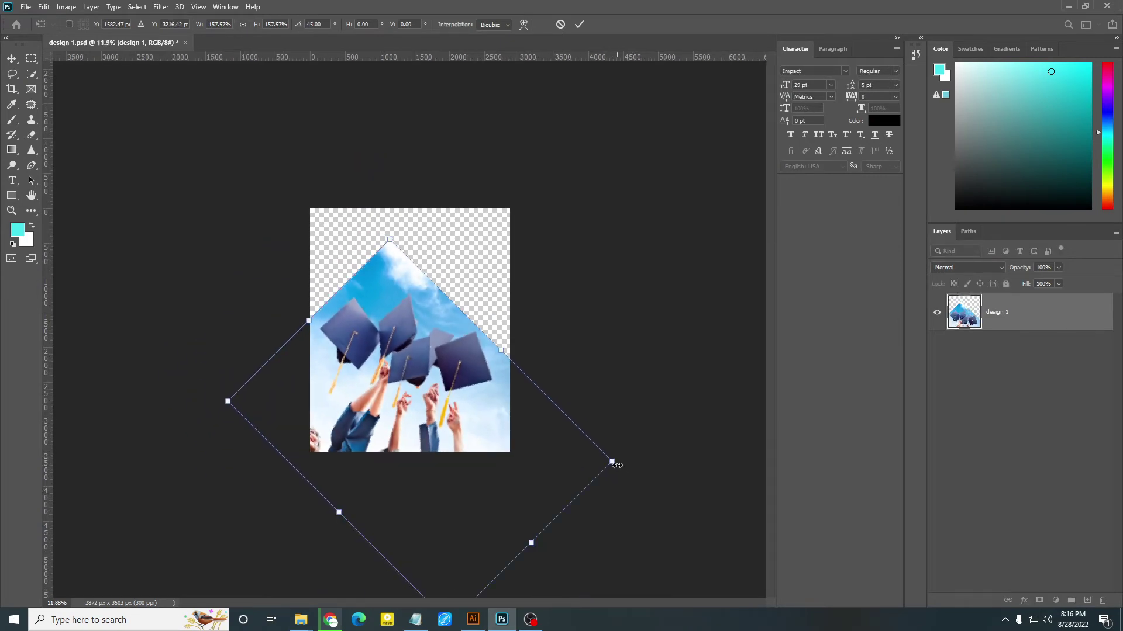
{"action": "left_click_drag", "start_coordinate": [611, 461], "coordinate": [603, 459]}
{"action": "left_click_drag", "start_coordinate": [606, 464], "coordinate": [631, 431]}
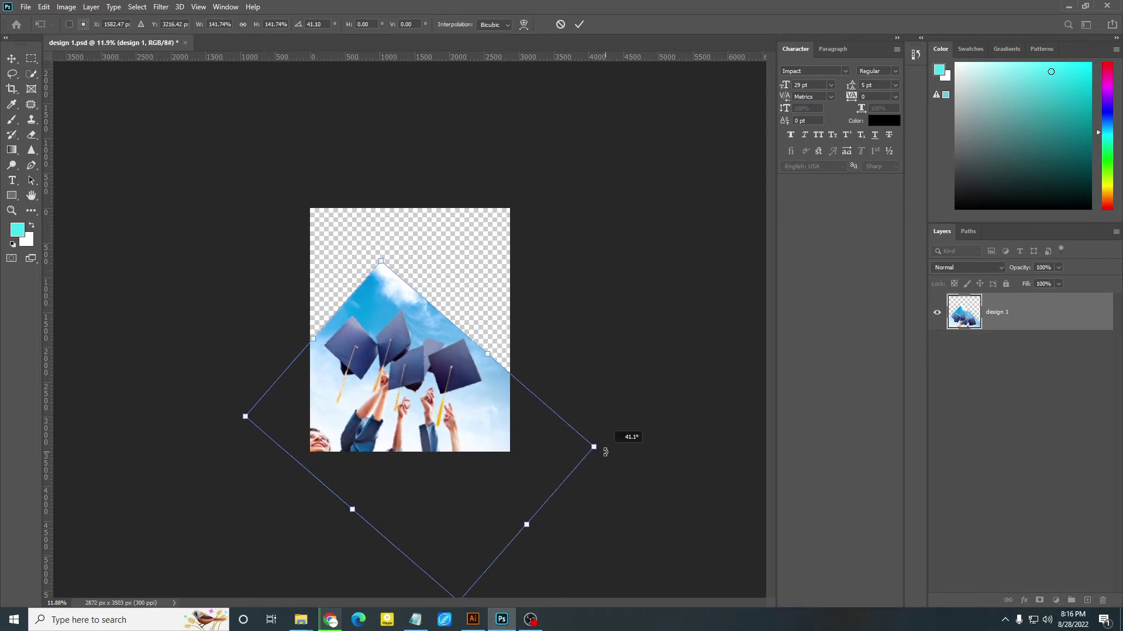
{"action": "left_click_drag", "start_coordinate": [542, 446], "coordinate": [614, 452]}
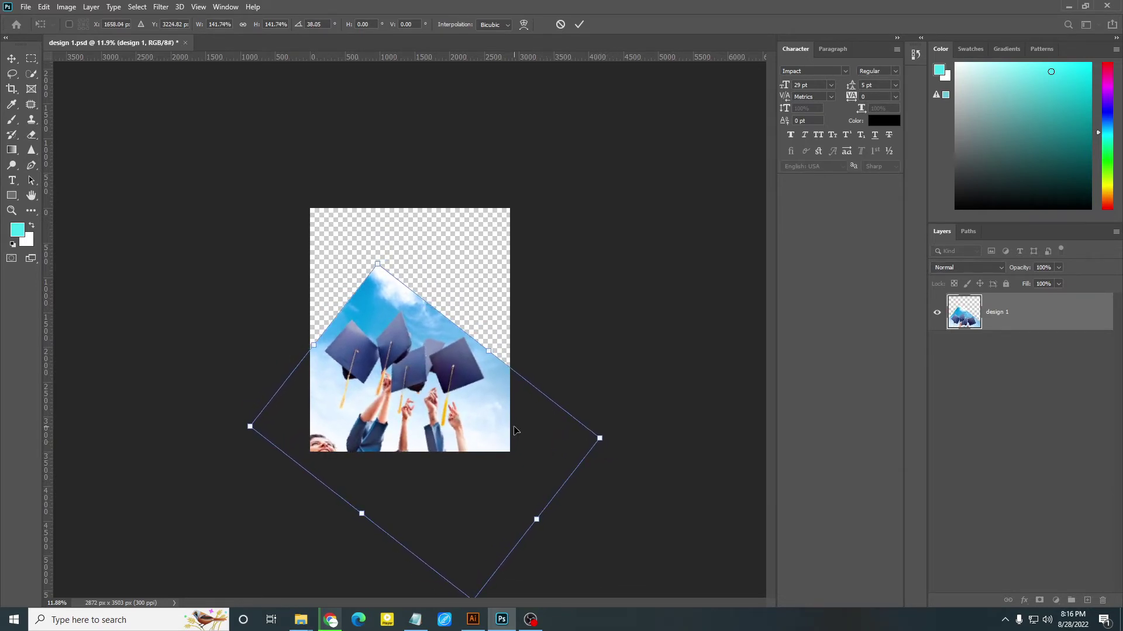
{"action": "left_click", "coordinate": [580, 25]}
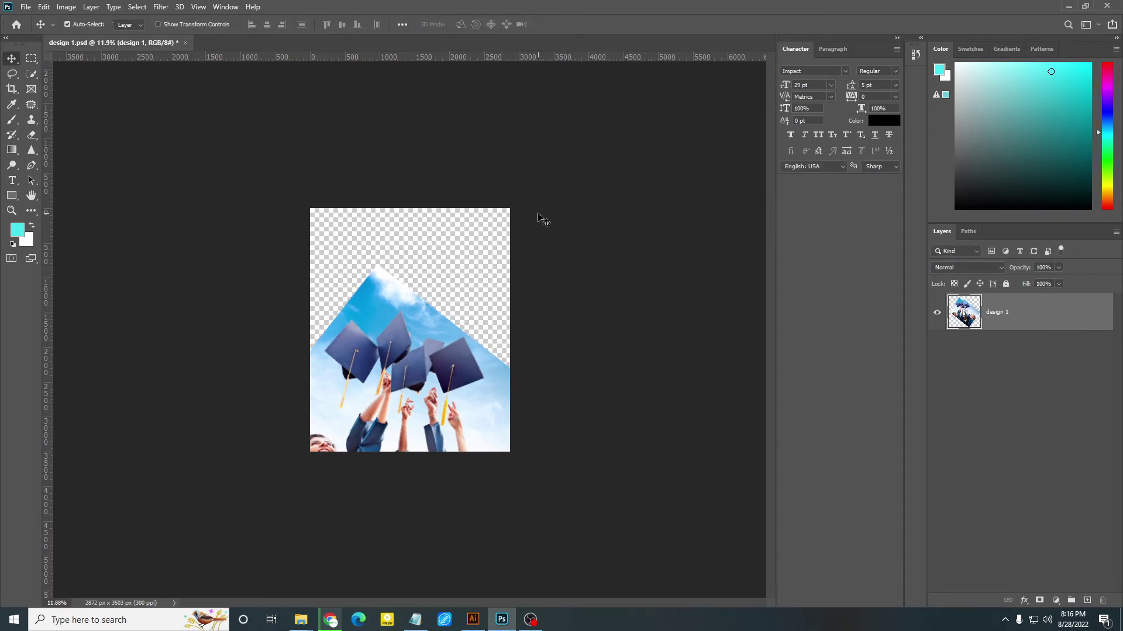
{"action": "left_click", "coordinate": [1068, 6]}
{"action": "mouse_move", "coordinate": [542, 246]}
{"action": "left_mouse_down"}
{"action": "mouse_move", "coordinate": [498, 621]}
{"action": "mouse_move", "coordinate": [537, 326]}
{"action": "mouse_move", "coordinate": [621, 330]}
{"action": "left_mouse_up"}
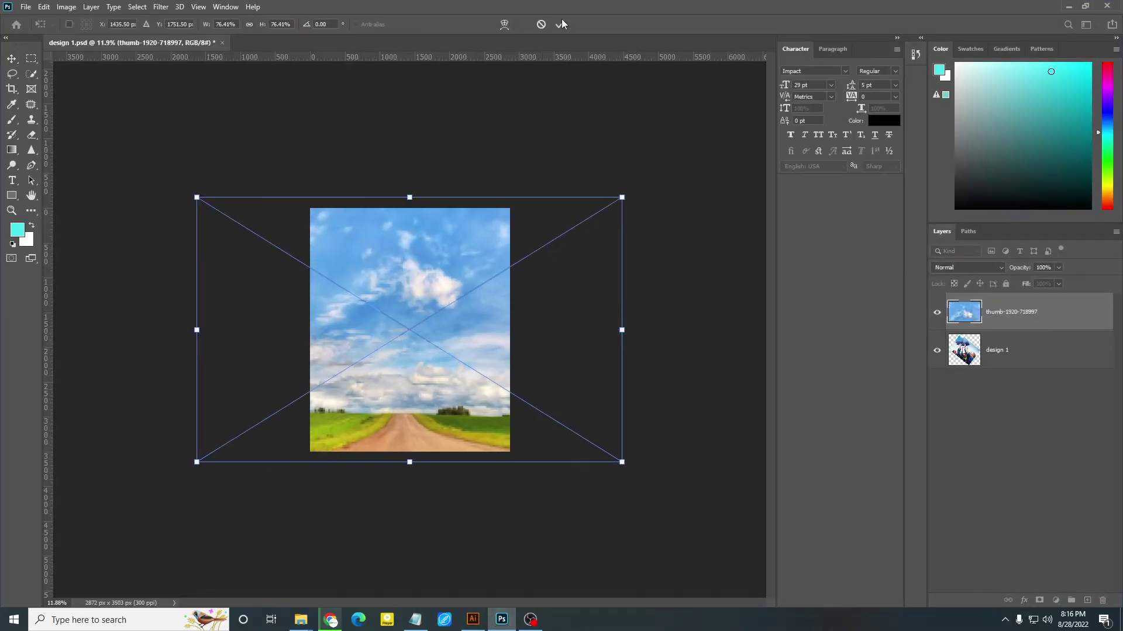
{"action": "key", "text": "Return"}
{"action": "left_click_drag", "start_coordinate": [1032, 325], "coordinate": [1027, 366]}
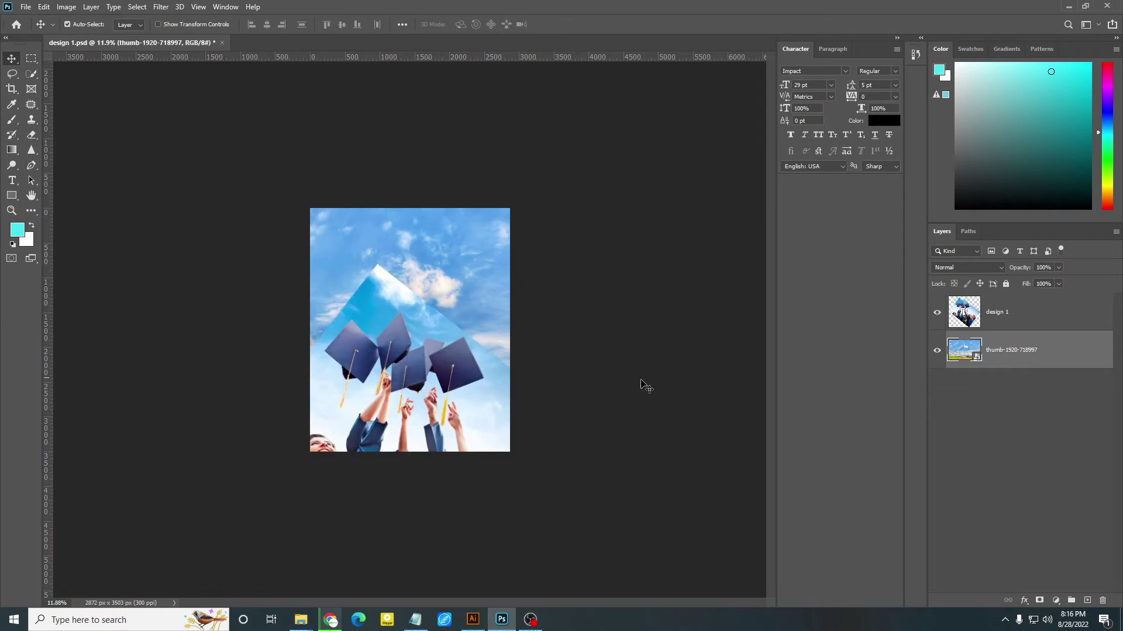
{"action": "scroll", "coordinate": [386, 309], "scroll_direction": "up", "scroll_amount": 2}
{"action": "left_click", "coordinate": [1029, 311]}
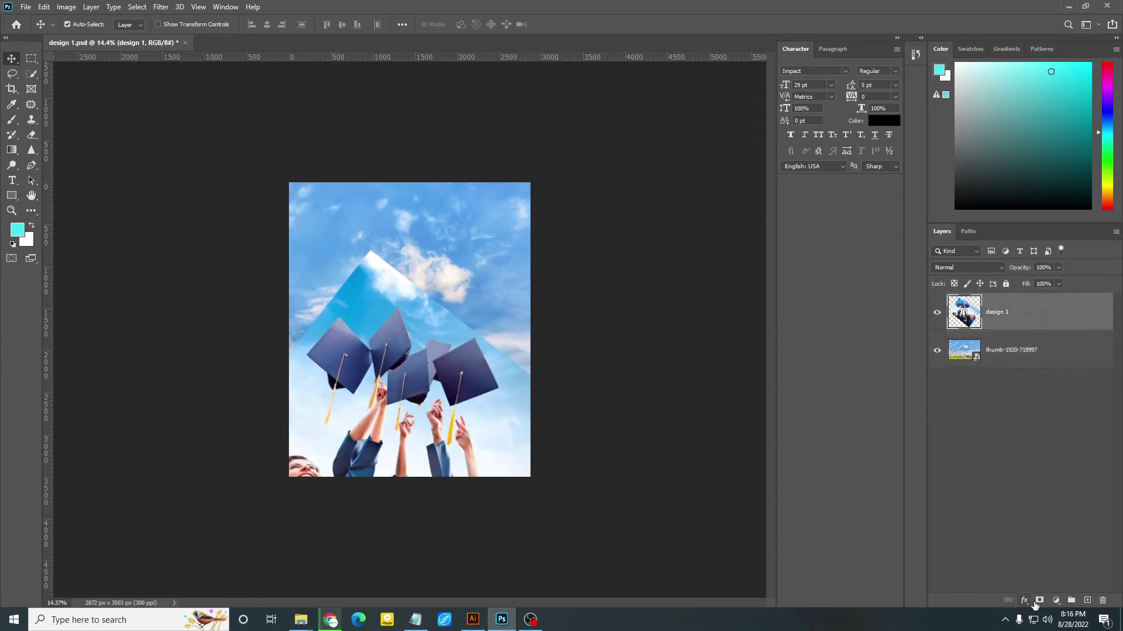
Mask design 1 and paint black with a large soft brush to blend its edges, then save.
{"action": "left_click", "coordinate": [1039, 600]}
{"action": "left_click", "coordinate": [12, 119]}
{"action": "left_click_drag", "start_coordinate": [456, 251], "coordinate": [351, 275]}
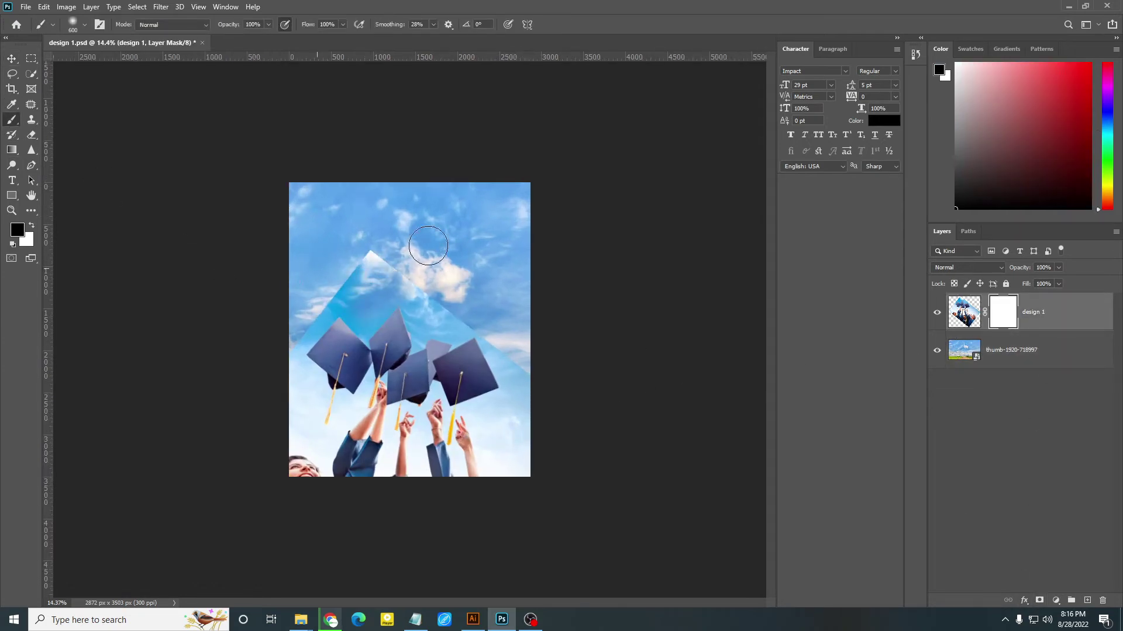
{"action": "key", "text": "bracketright"}
{"action": "key", "text": "bracketright"}
{"action": "key", "text": "bracketright"}
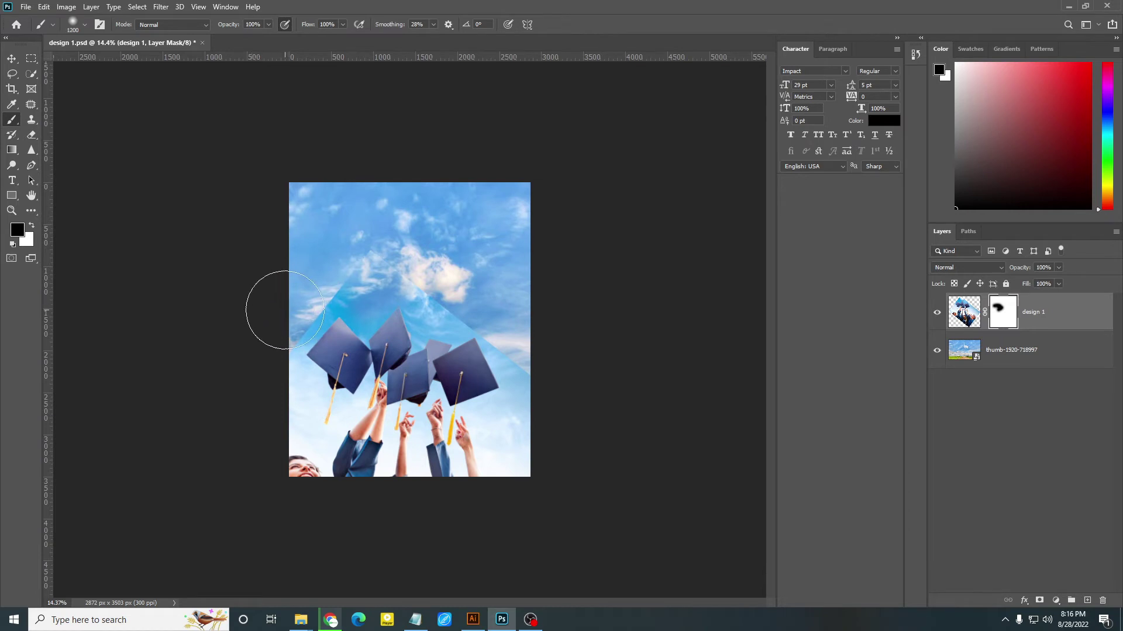
{"action": "mouse_move", "coordinate": [283, 263]}
{"action": "left_mouse_down"}
{"action": "mouse_move", "coordinate": [443, 255]}
{"action": "mouse_move", "coordinate": [498, 304]}
{"action": "left_mouse_up"}
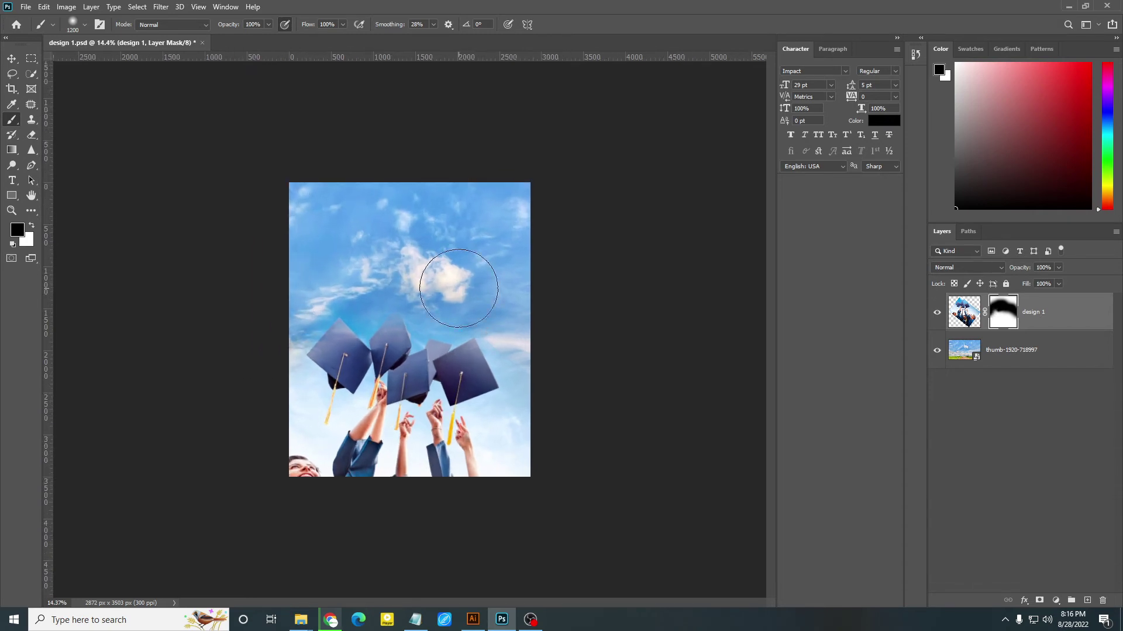
{"action": "key", "text": "ctrl+s"}
{"action": "key", "text": "alt+Tab"}
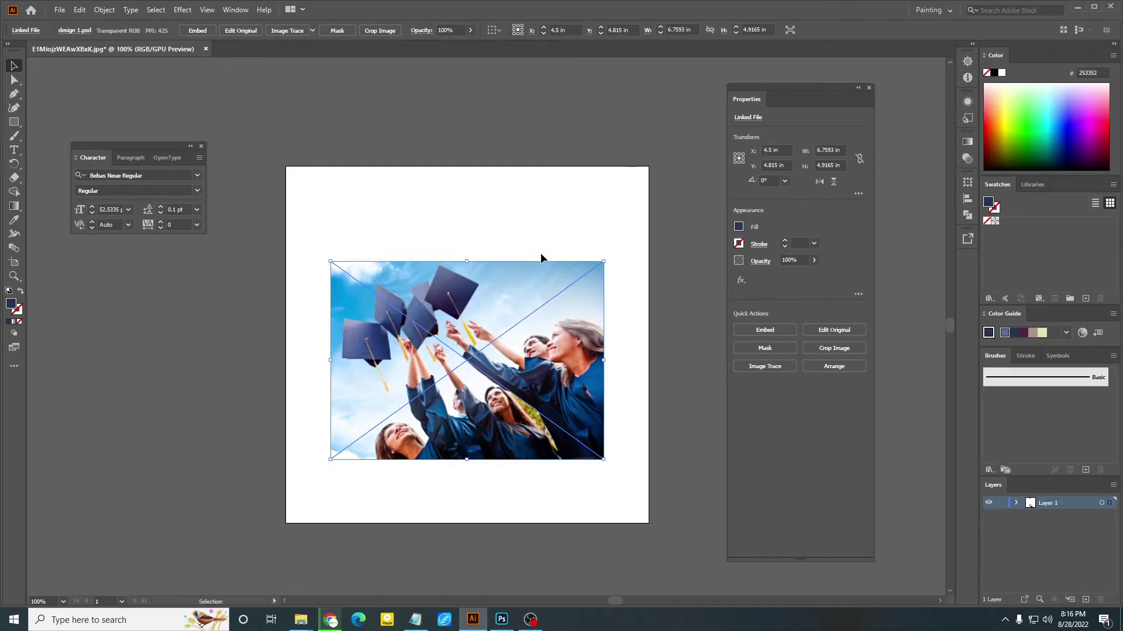
Accept the linked-photo update in Illustrator and nudge the photo slightly upward.
{"action": "left_click", "coordinate": [501, 619]}
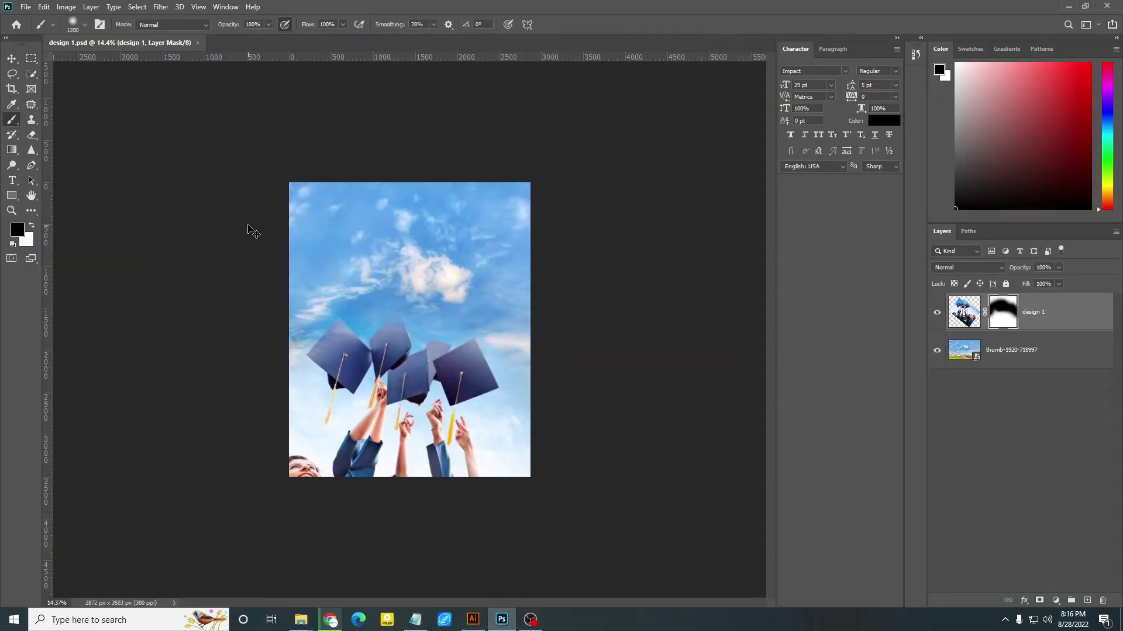
{"action": "left_click", "coordinate": [1069, 7]}
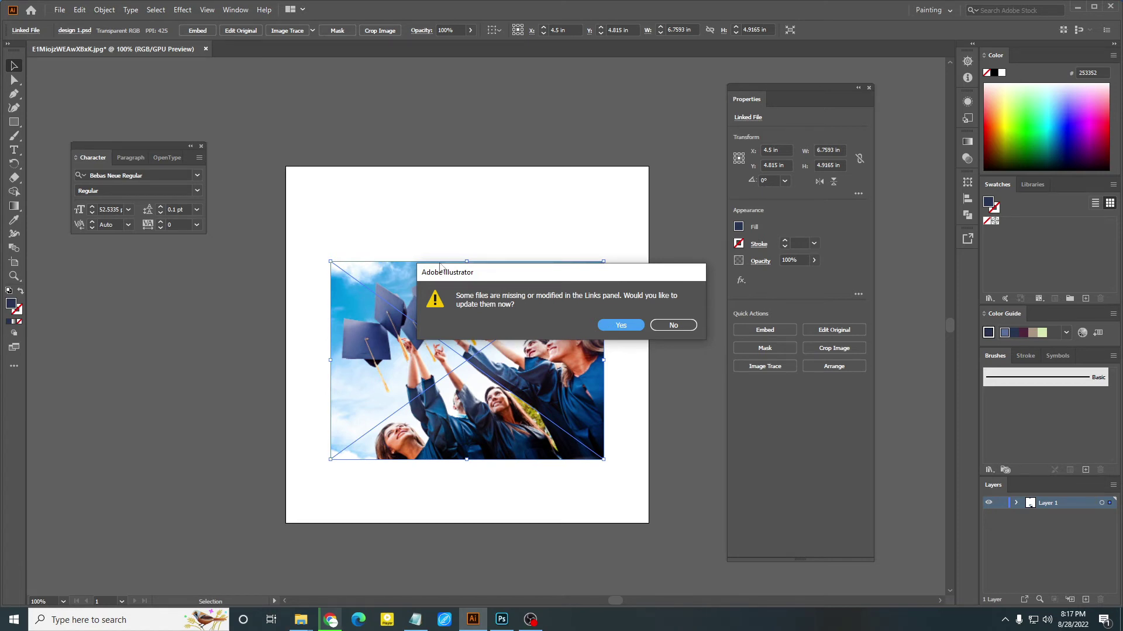
{"action": "left_click", "coordinate": [622, 323]}
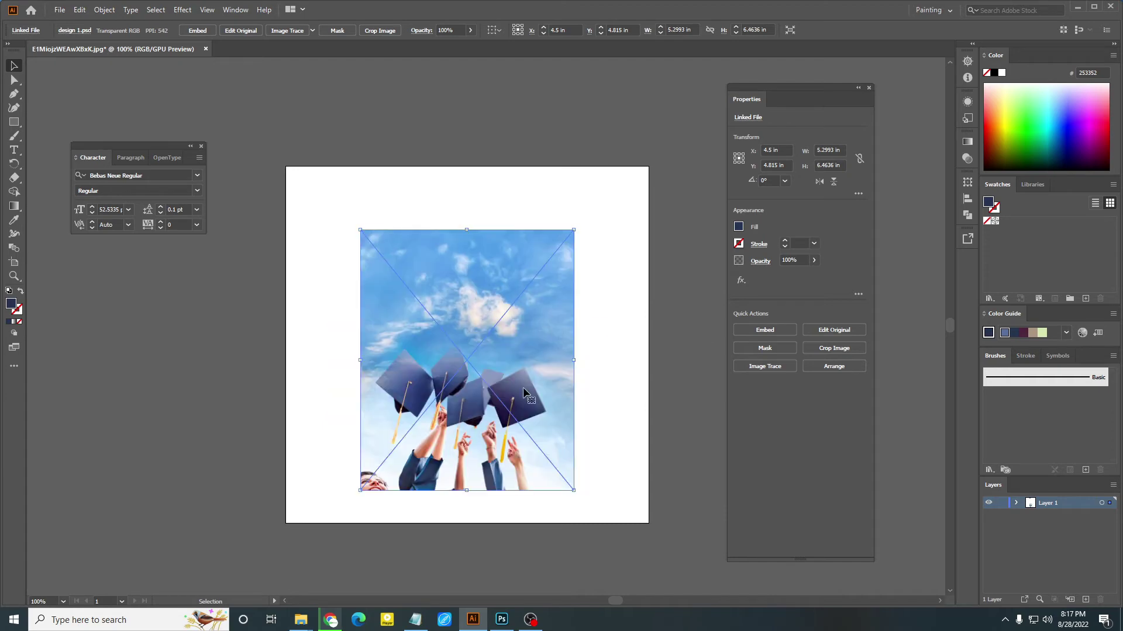
{"action": "left_click", "coordinate": [501, 619]}
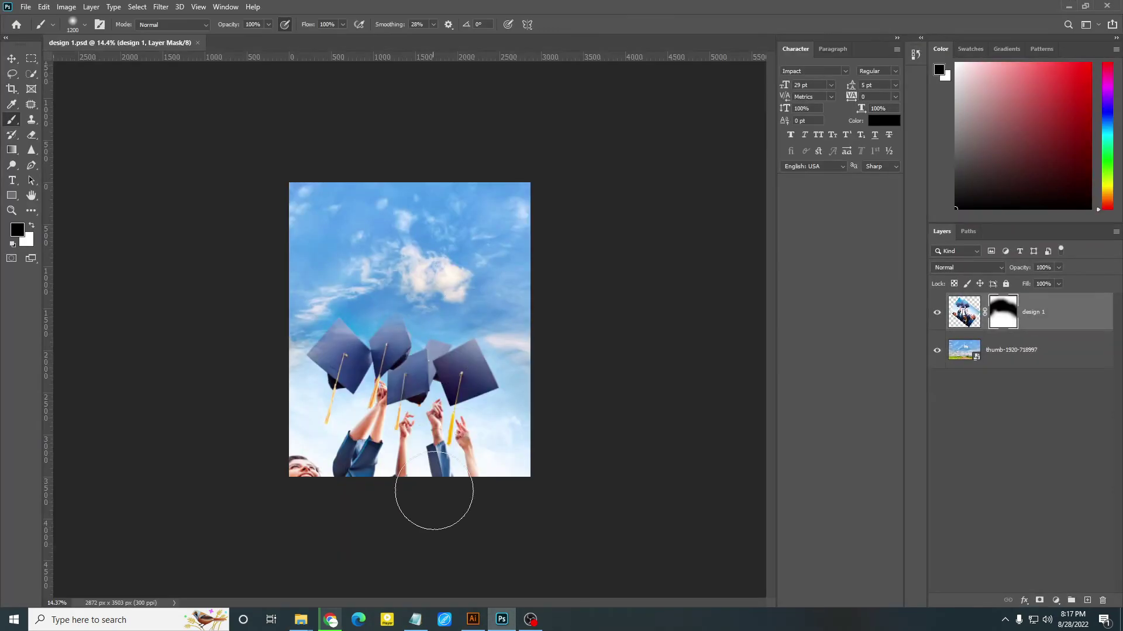
{"action": "left_click", "coordinate": [473, 620]}
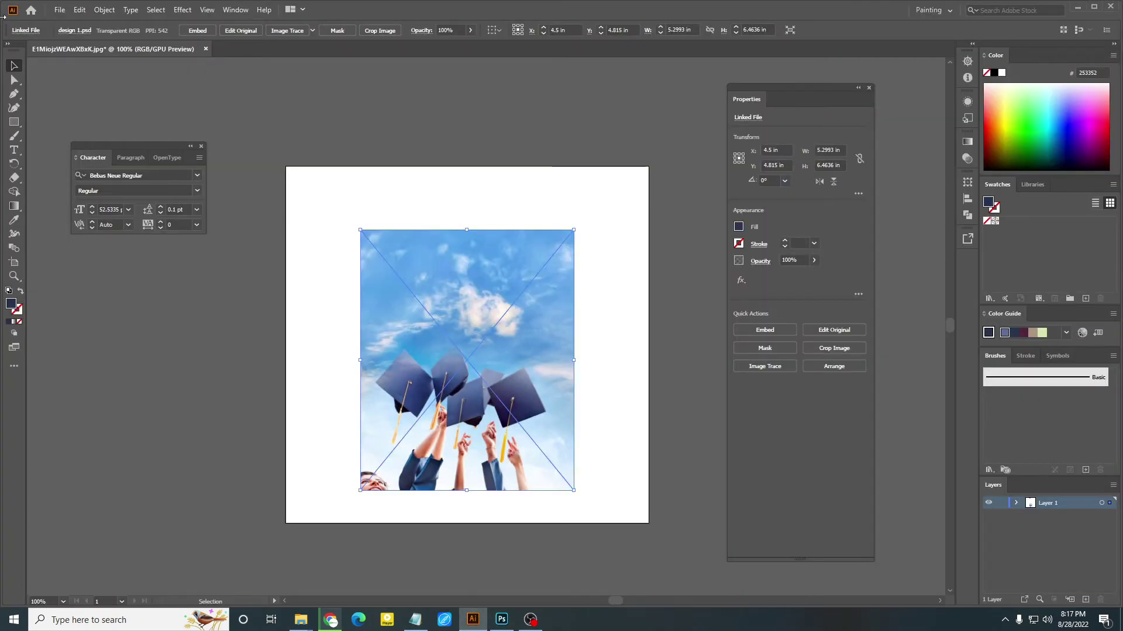
{"action": "left_click_drag", "start_coordinate": [465, 321], "coordinate": [466, 310]}
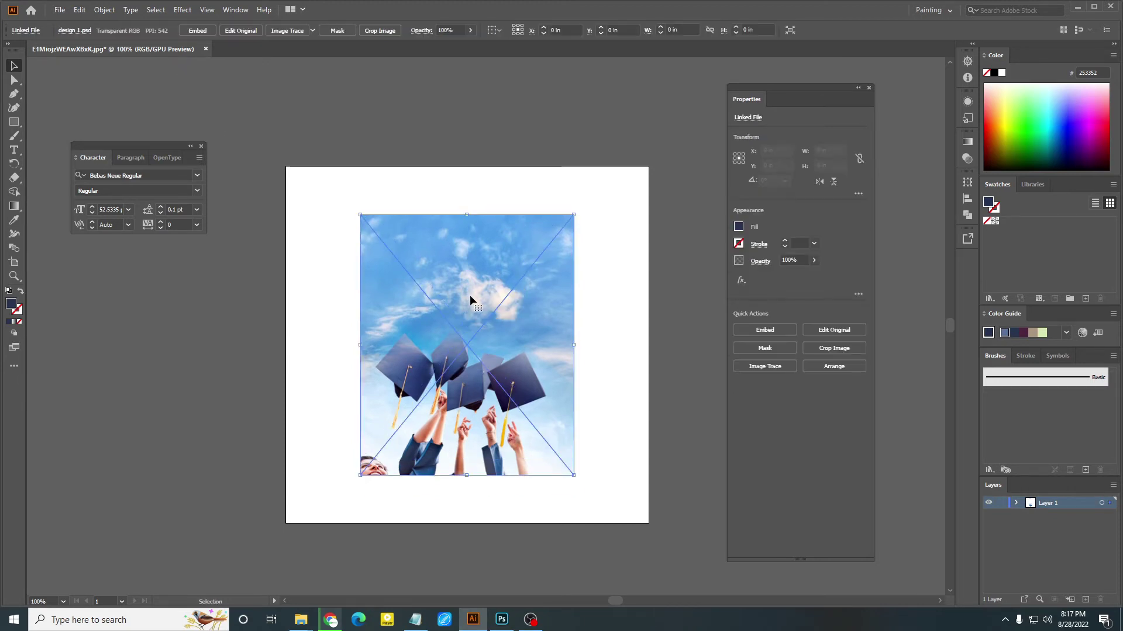
{"action": "scroll", "coordinate": [485, 282], "scroll_direction": "up", "scroll_amount": 2}
{"action": "left_click", "coordinate": [501, 619]}
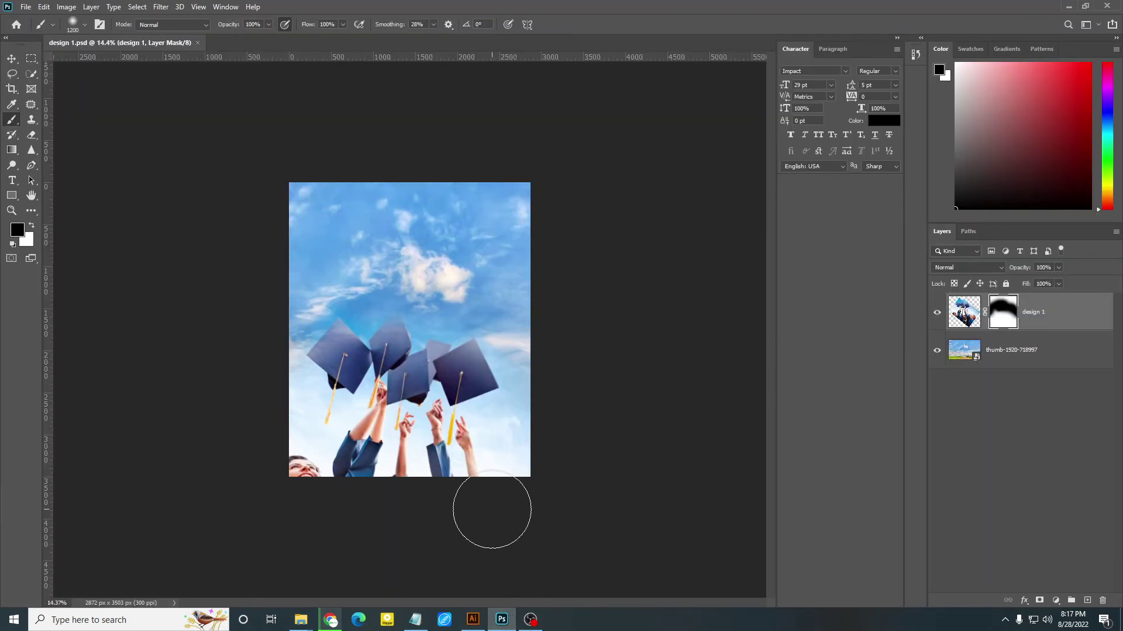
{"action": "left_click", "coordinate": [1036, 351]}
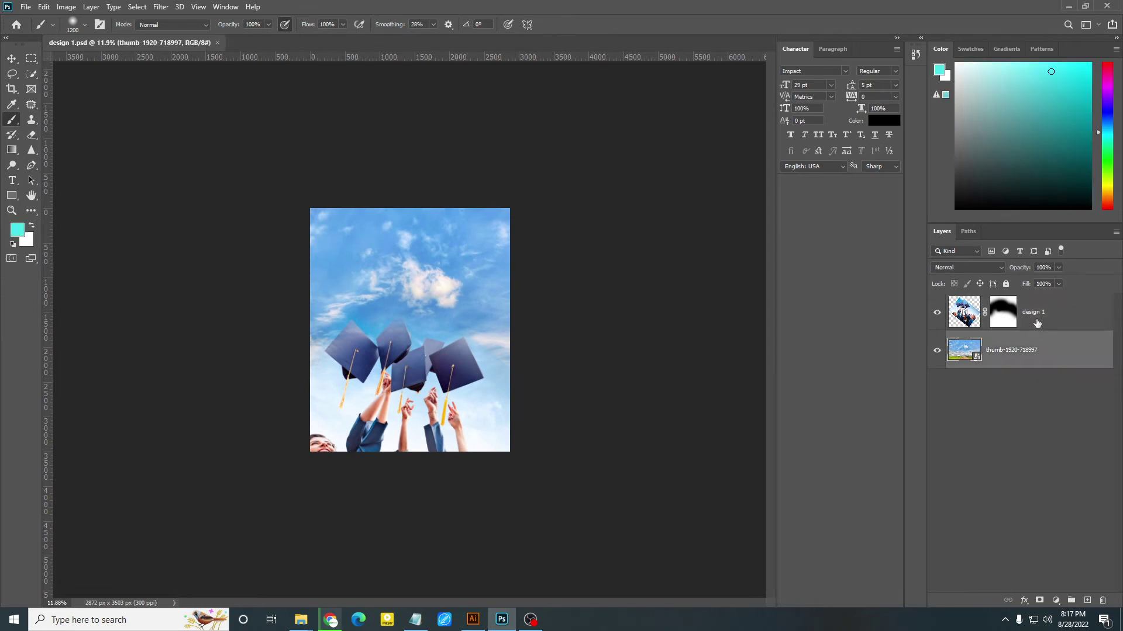
{"action": "left_click", "coordinate": [1042, 314], "text": "shift"}
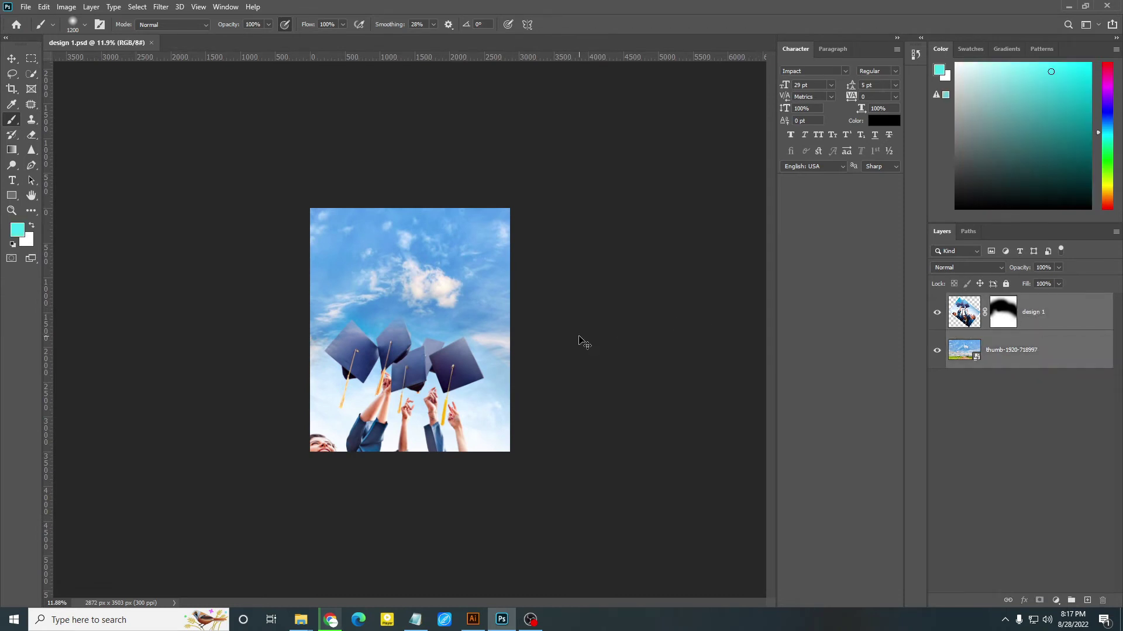
{"action": "key", "text": "ctrl+e"}
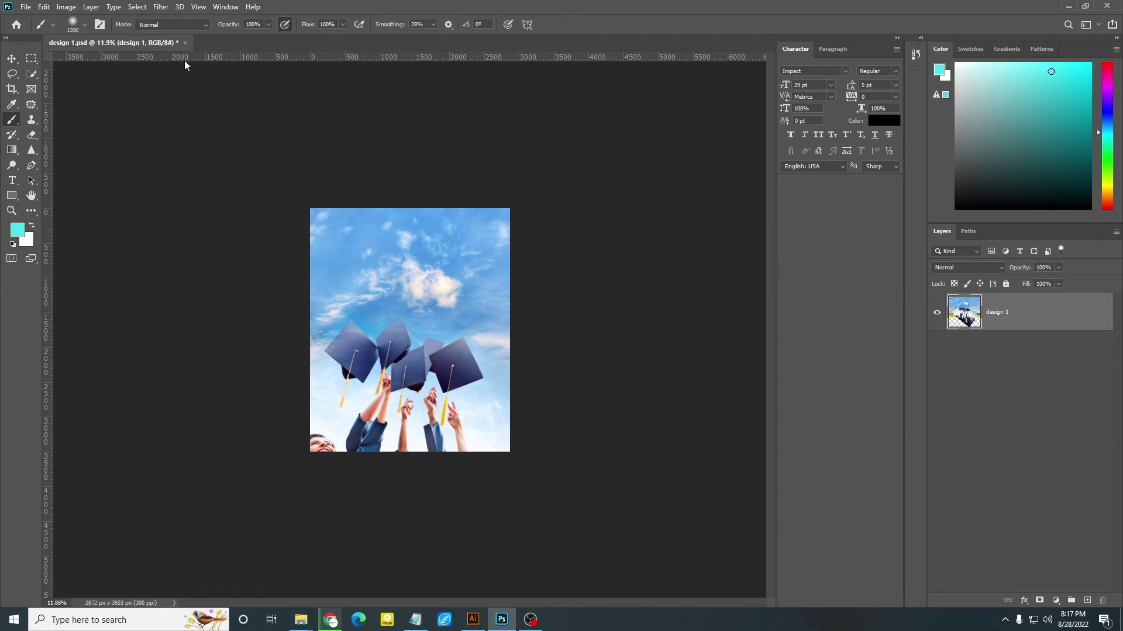
Save and close the merged design 1.psd, then accept Illustrator's update-links prompt.
{"action": "key", "text": "ctrl+s"}
{"action": "left_click", "coordinate": [181, 43]}
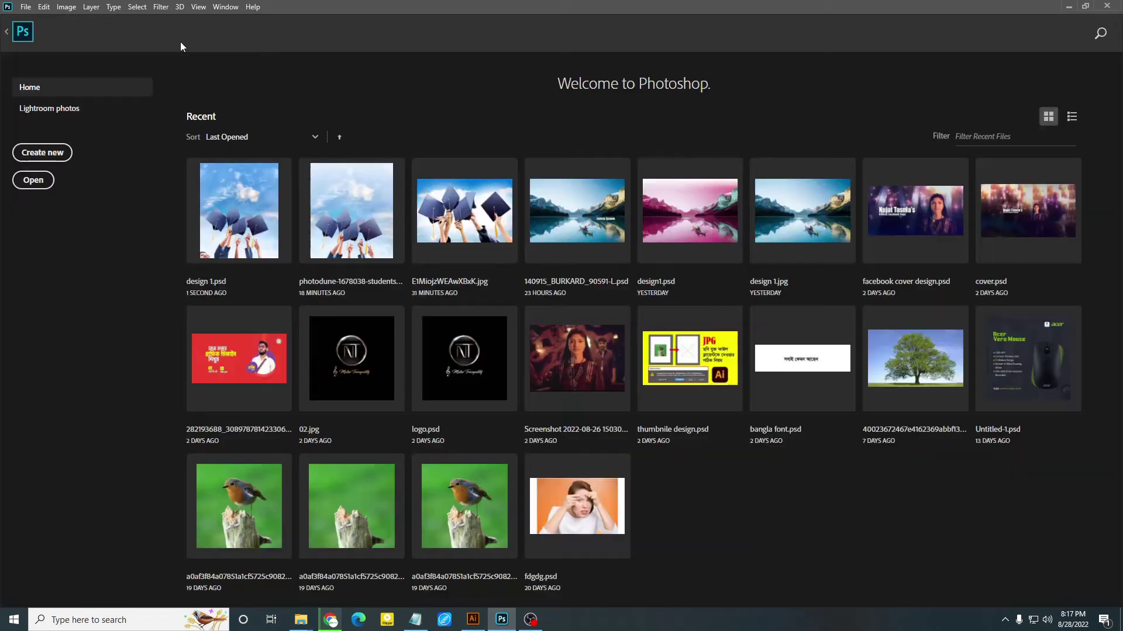
{"action": "left_click", "coordinate": [1066, 9]}
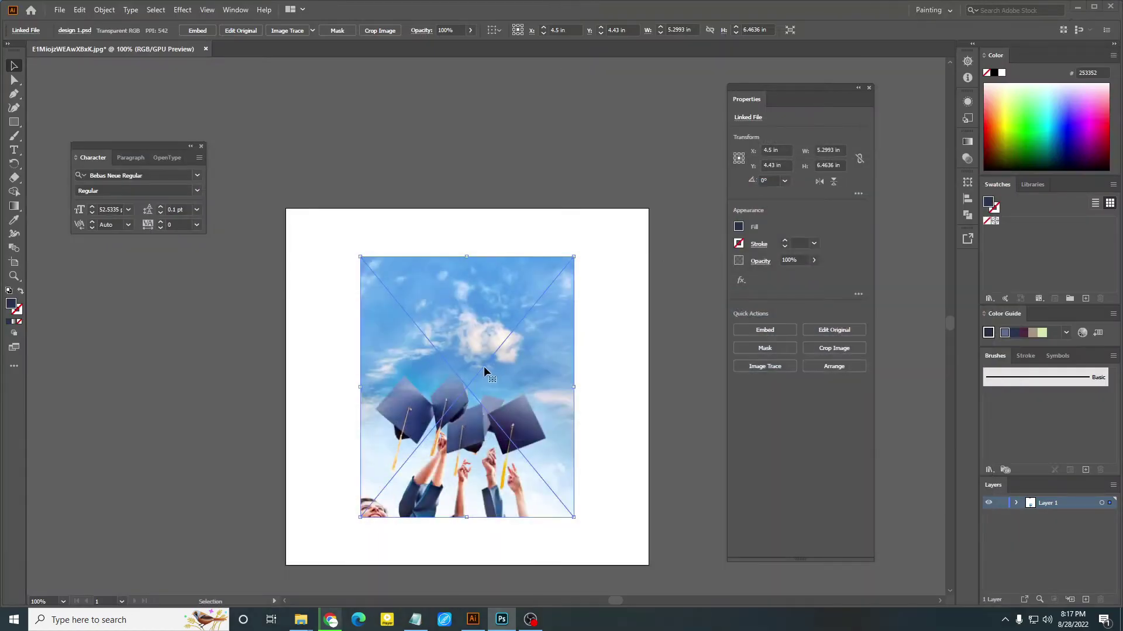
{"action": "left_click", "coordinate": [621, 325]}
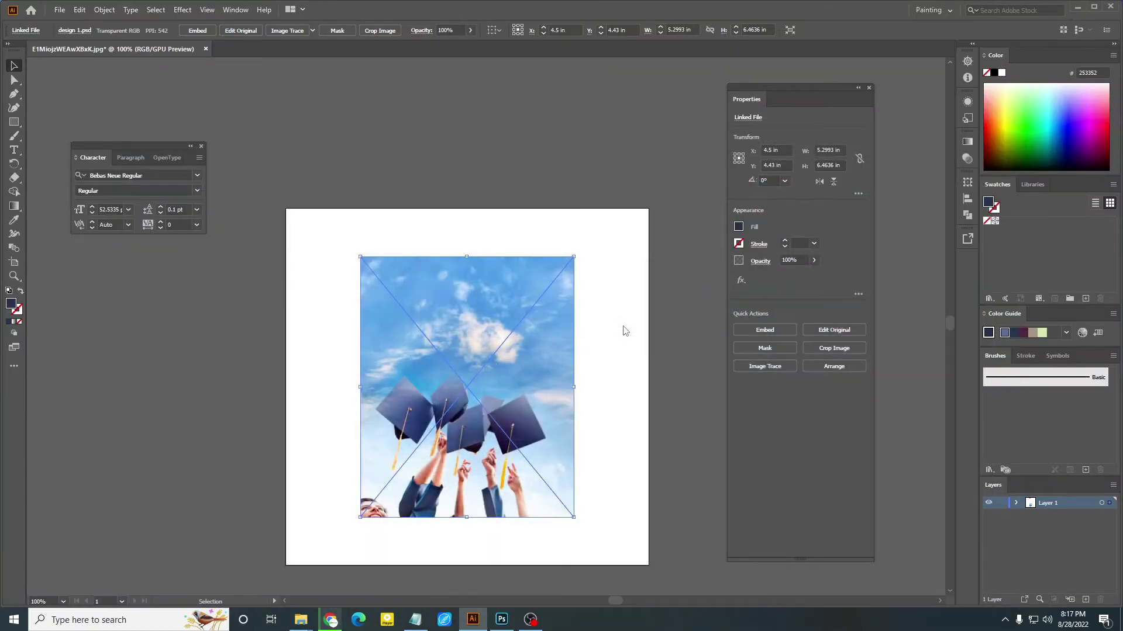
{"action": "scroll", "coordinate": [643, 354], "scroll_direction": "down", "scroll_amount": 1}
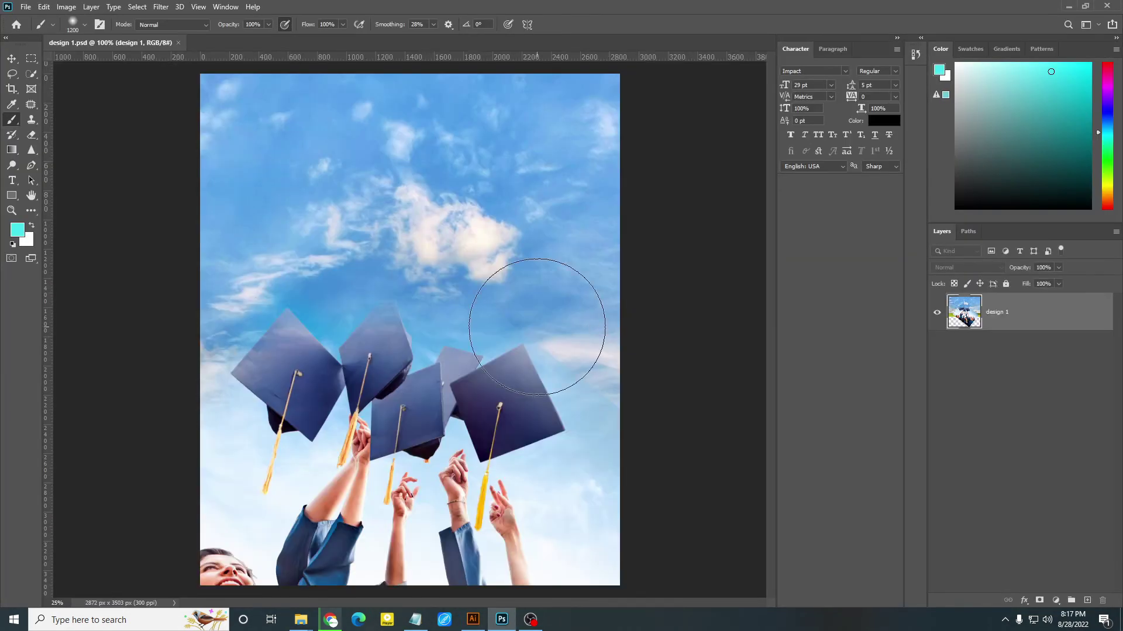
{"action": "scroll", "coordinate": [507, 317], "scroll_direction": "down", "scroll_amount": 3}
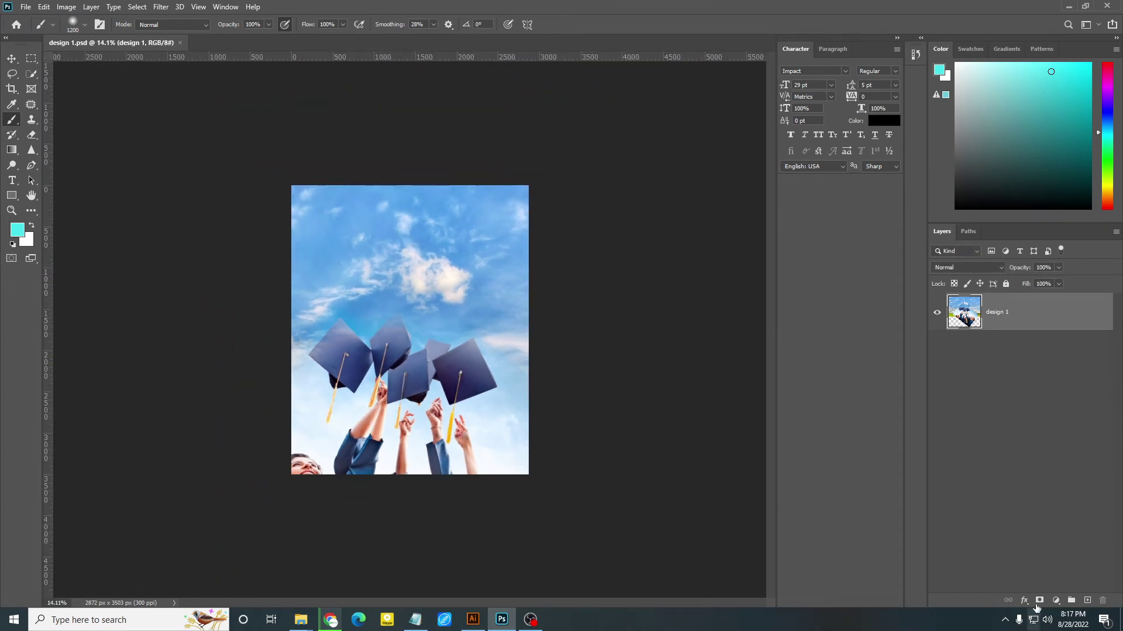
Add a white Color Fill 1 layer and move design 1 above it.
{"action": "left_click", "coordinate": [1055, 601]}
{"action": "left_click", "coordinate": [1056, 394]}
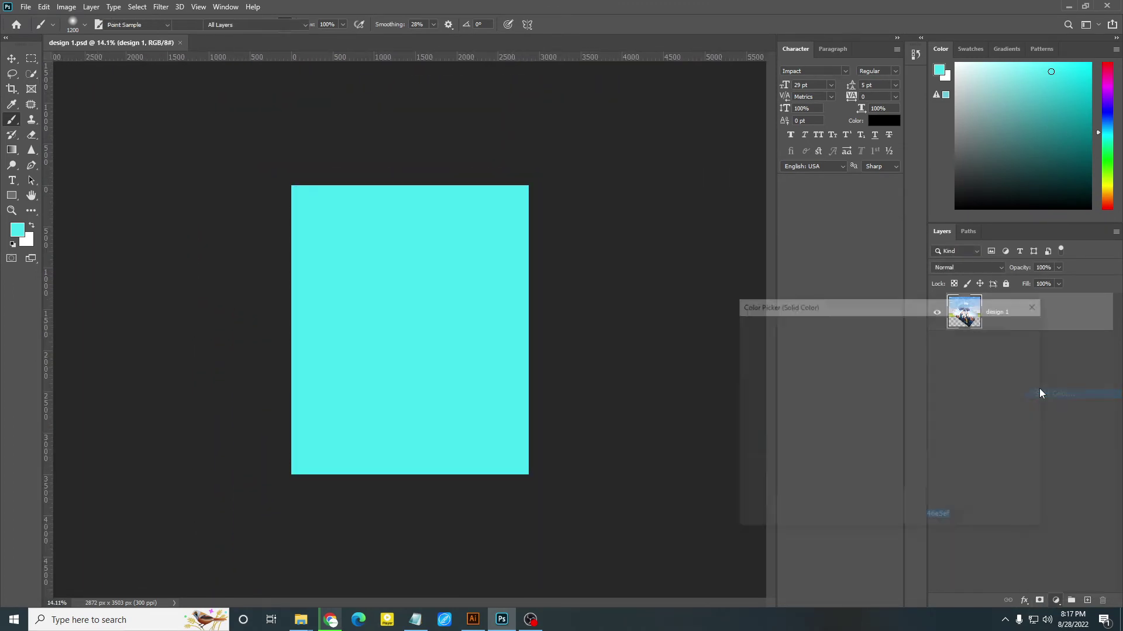
{"action": "type", "text": "d2fafc"}
{"action": "left_click_drag", "start_coordinate": [761, 351], "coordinate": [735, 327]}
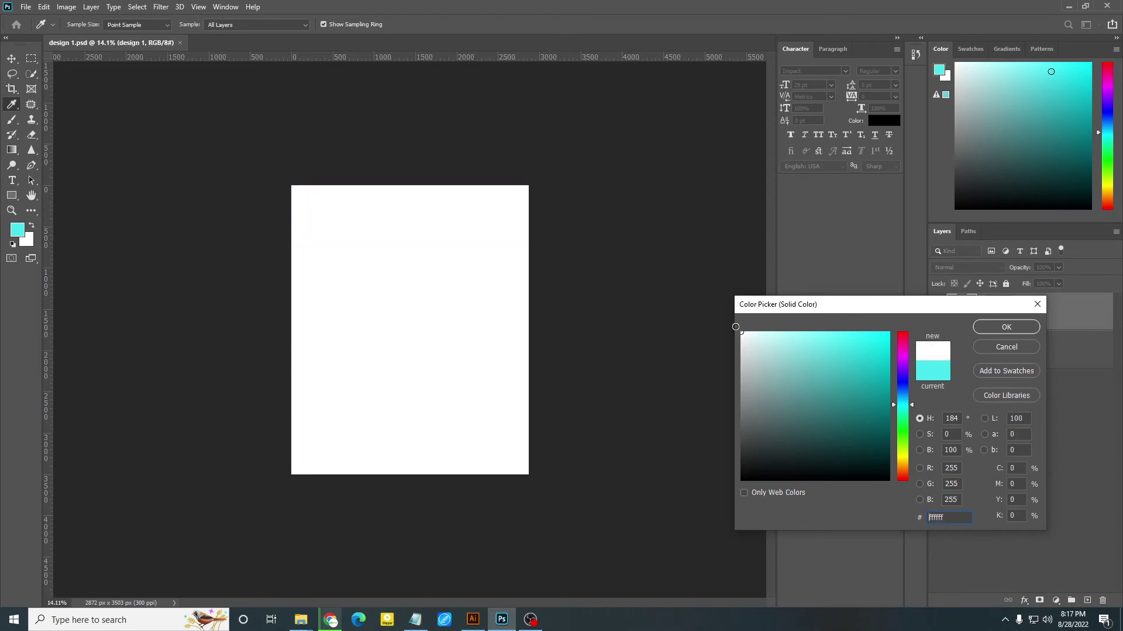
{"action": "left_click", "coordinate": [997, 327]}
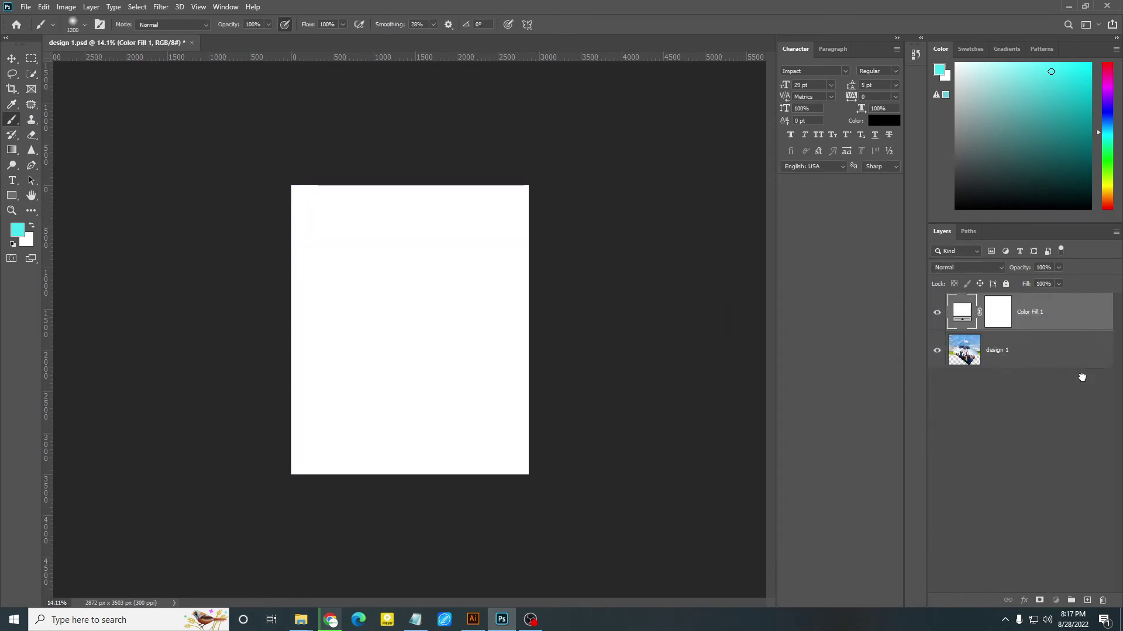
{"action": "left_click_drag", "start_coordinate": [1020, 351], "coordinate": [1010, 314]}
Mask design 1, drag a gradient fading its top to white, and save.
{"action": "left_click", "coordinate": [1009, 315]}
{"action": "left_click", "coordinate": [1039, 600]}
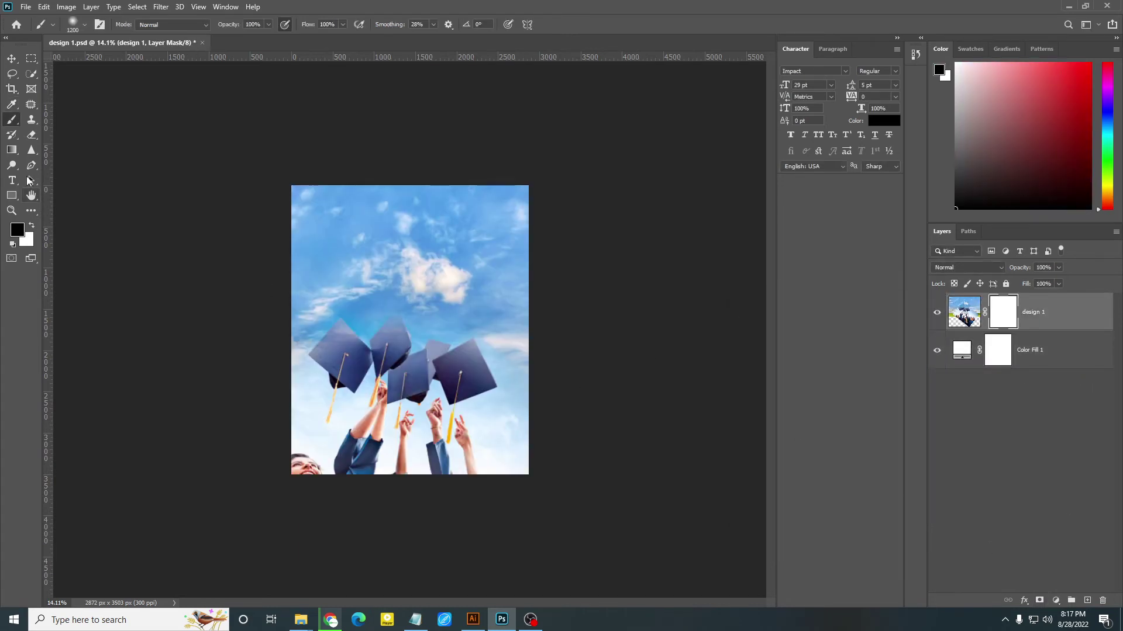
{"action": "left_click", "coordinate": [25, 153]}
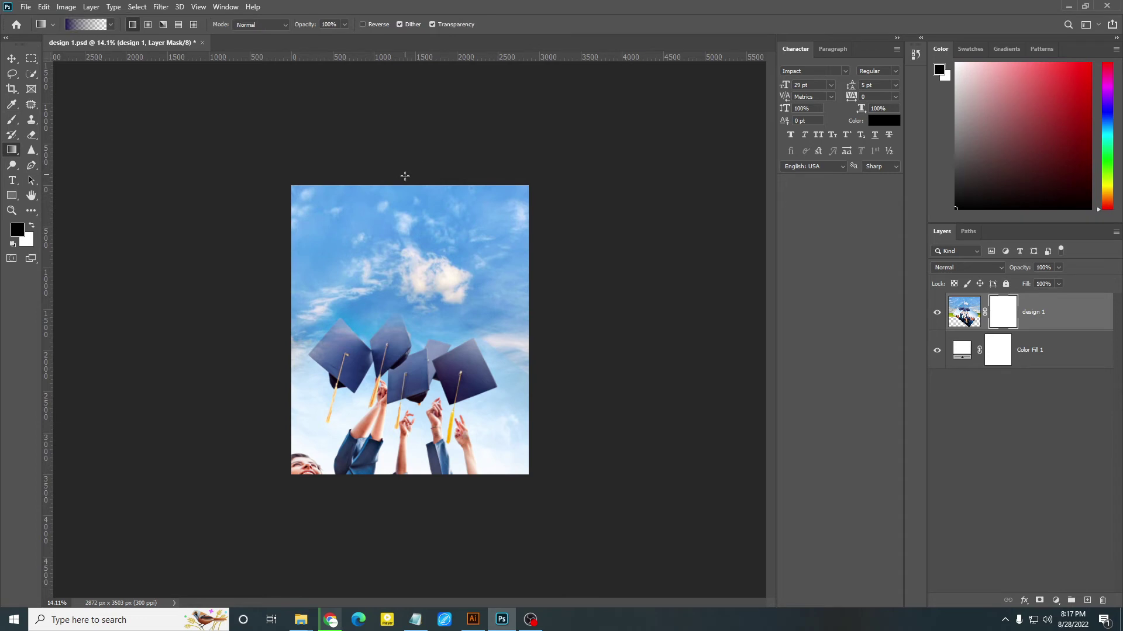
{"action": "left_click_drag", "start_coordinate": [419, 381], "coordinate": [431, 358]}
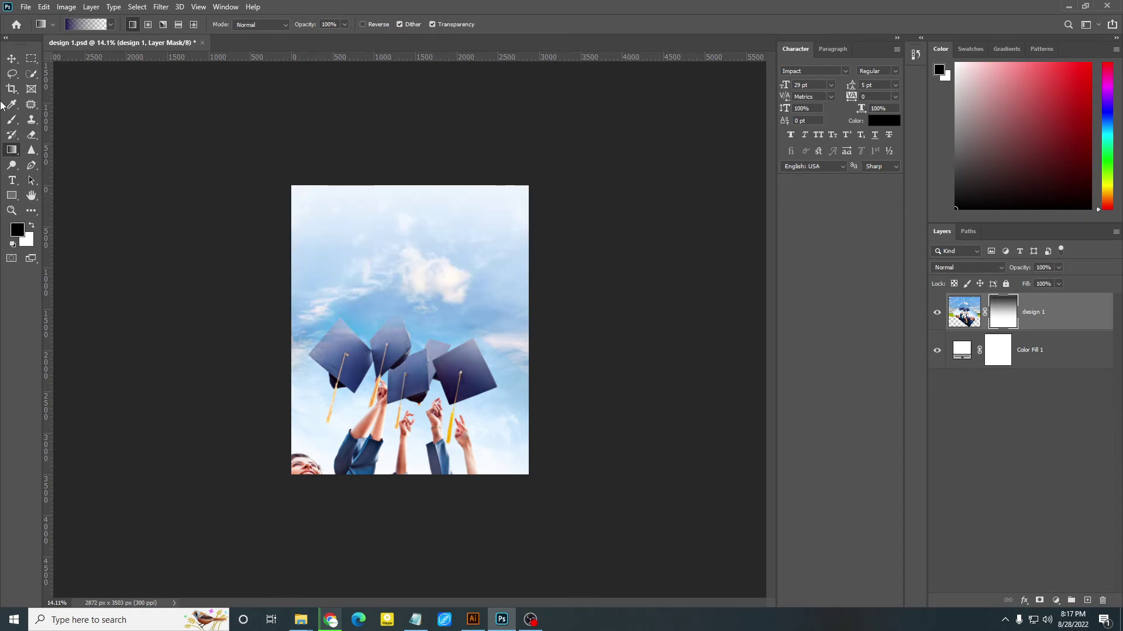
{"action": "left_click", "coordinate": [12, 59]}
{"action": "key", "text": "ctrl+s"}
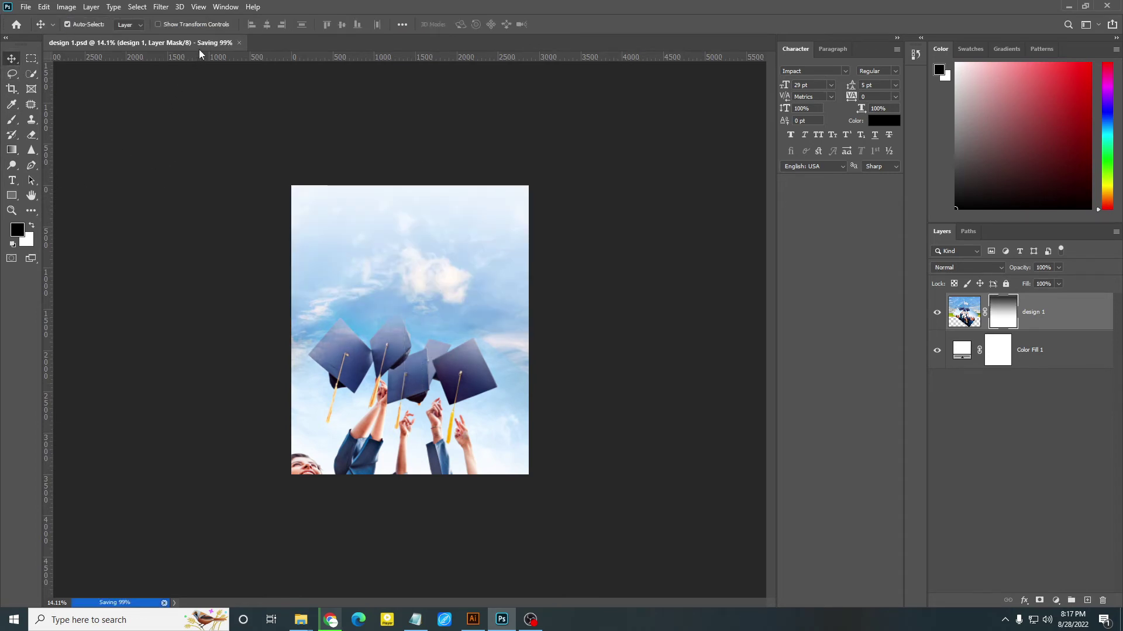
Accept the update of the linked photo in Illustrator.
{"action": "left_click", "coordinate": [472, 620]}
{"action": "left_click", "coordinate": [607, 326]}
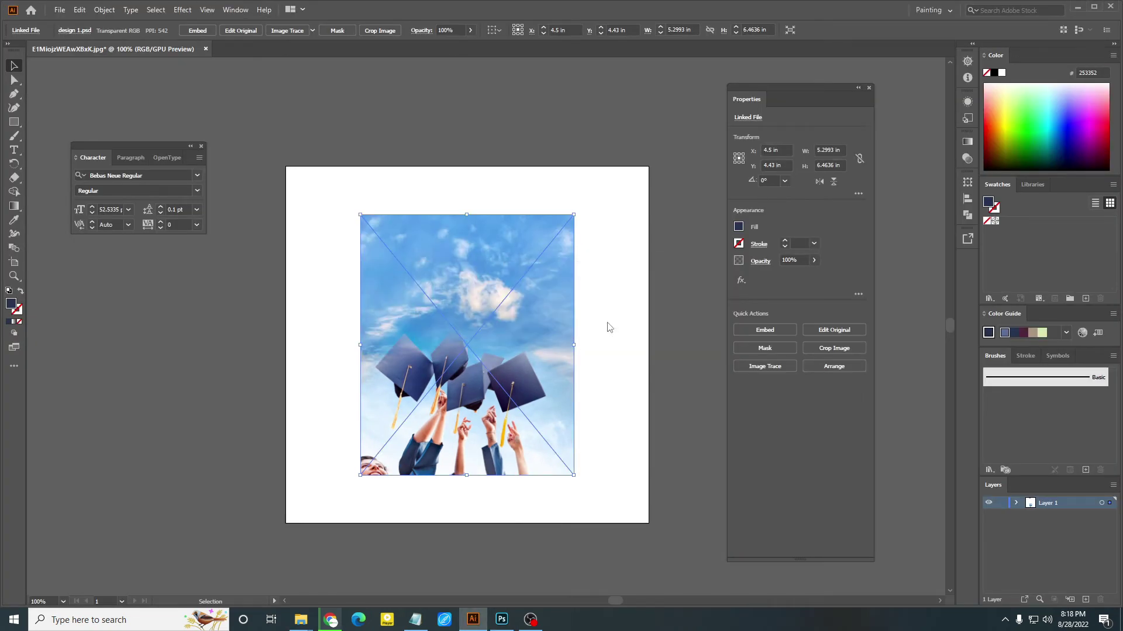
{"action": "scroll", "coordinate": [466, 334], "scroll_direction": "down", "scroll_amount": 1}
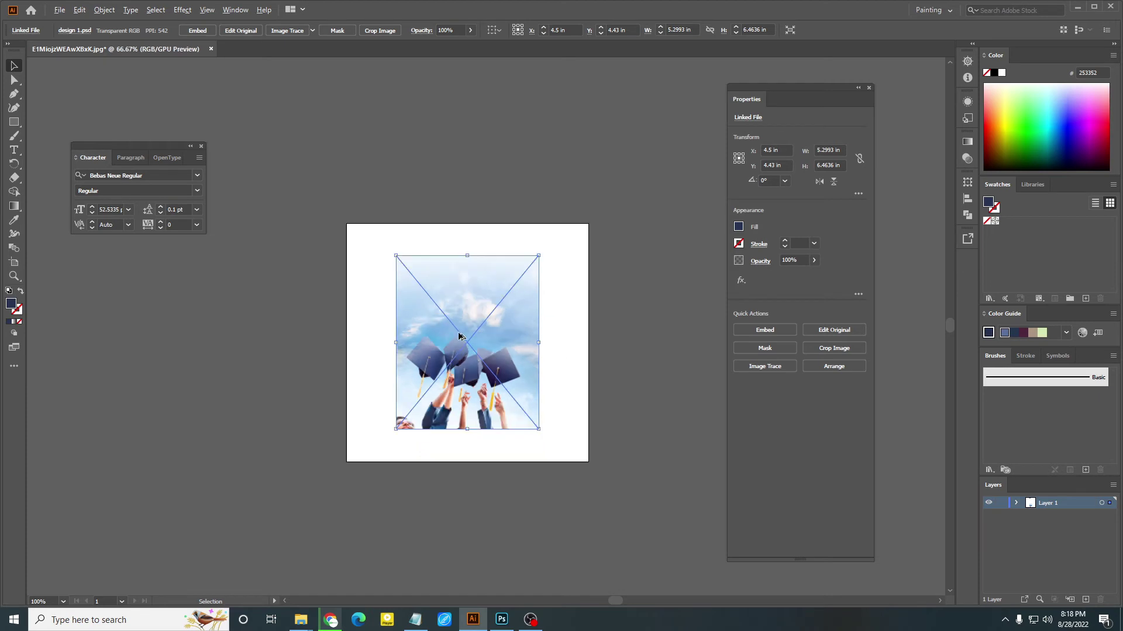
{"action": "scroll", "coordinate": [437, 331], "scroll_direction": "up", "scroll_amount": 1}
{"action": "scroll", "coordinate": [254, 196], "scroll_direction": "down", "scroll_amount": 1}
{"action": "scroll", "coordinate": [330, 140], "scroll_direction": "up", "scroll_amount": 2}
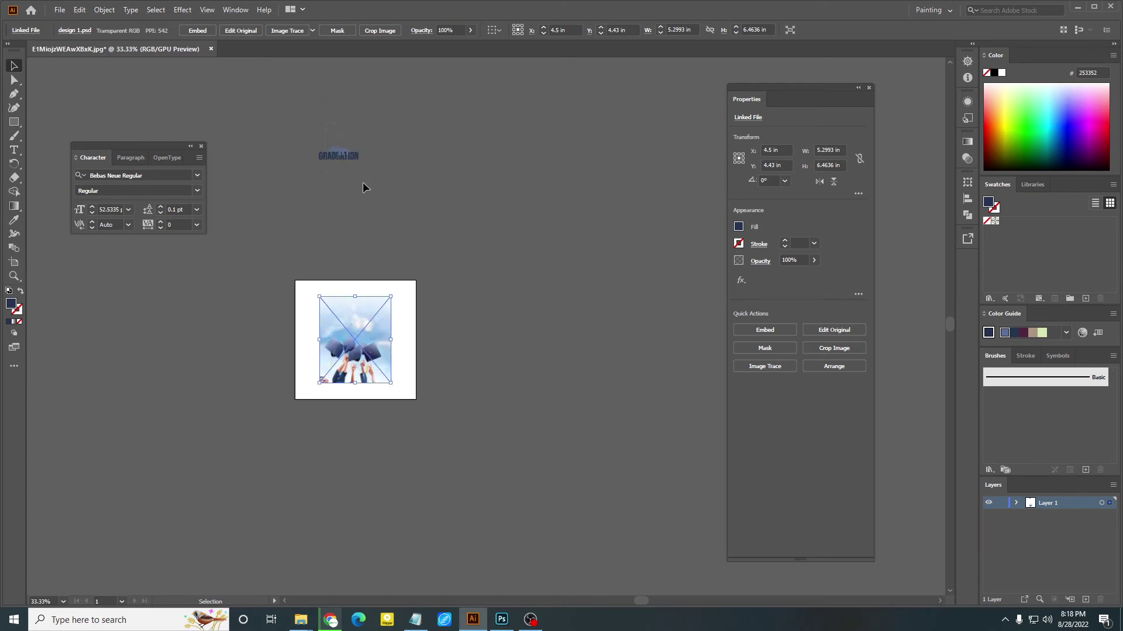
Move the Happy GRADUATION title group onto the photo and bring it to front.
{"action": "key", "text": "ctrl+alt+2"}
{"action": "scroll", "coordinate": [325, 182], "scroll_direction": "up", "scroll_amount": 1}
{"action": "scroll", "coordinate": [328, 182], "scroll_direction": "up", "scroll_amount": 1}
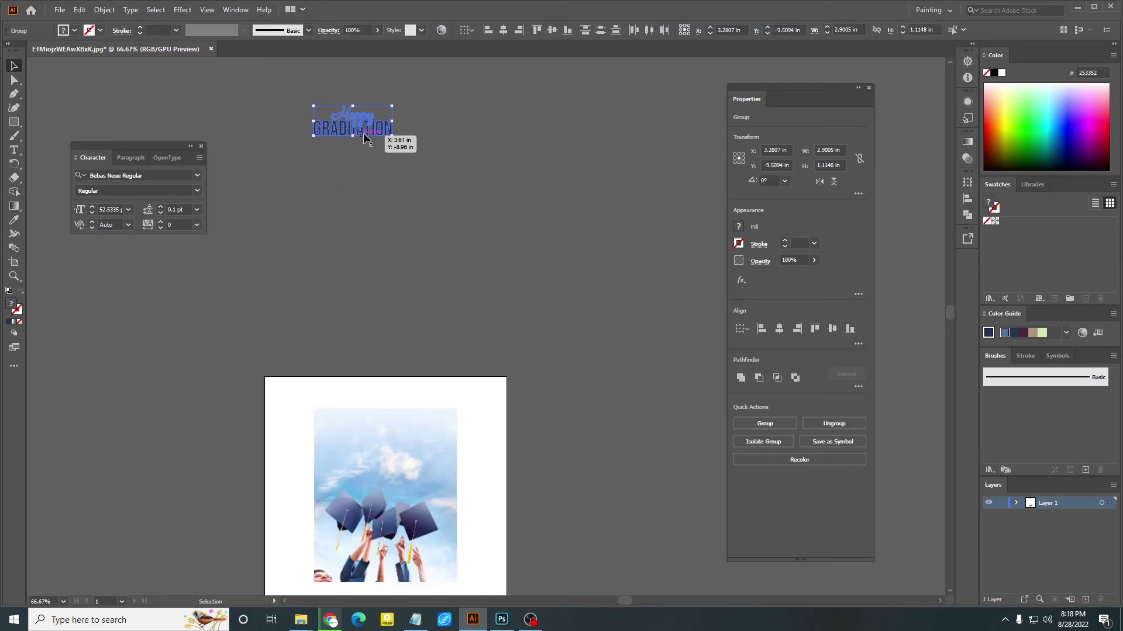
{"action": "left_click_drag", "start_coordinate": [364, 138], "coordinate": [401, 467]}
{"action": "scroll", "coordinate": [401, 462], "scroll_direction": "up", "scroll_amount": 2}
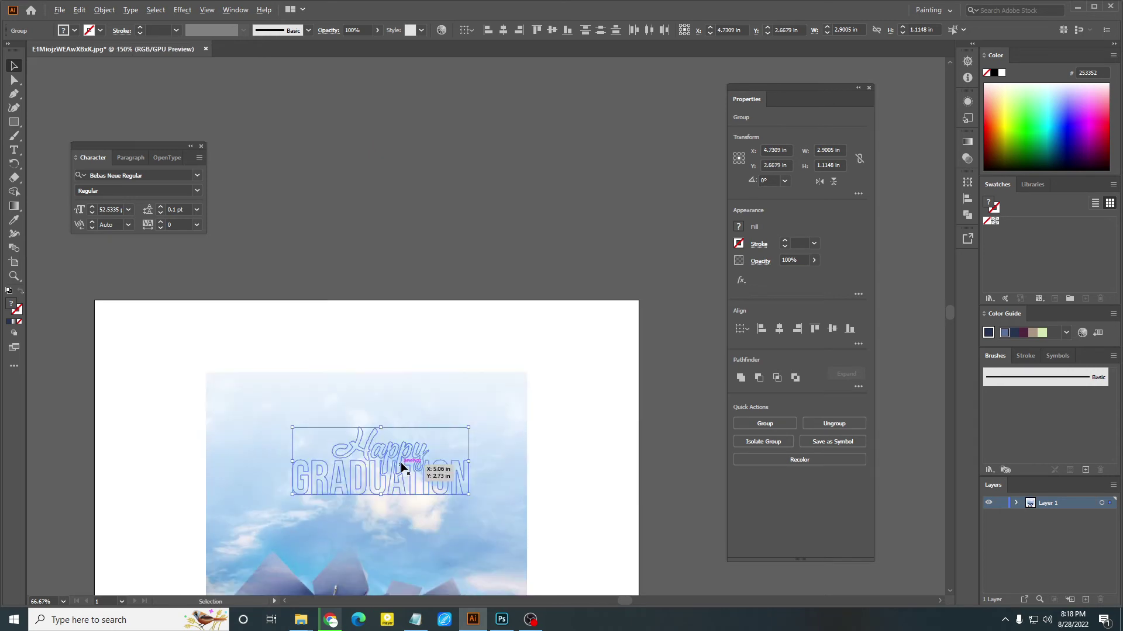
{"action": "right_click", "coordinate": [406, 434]}
{"action": "mouse_move", "coordinate": [439, 371]}
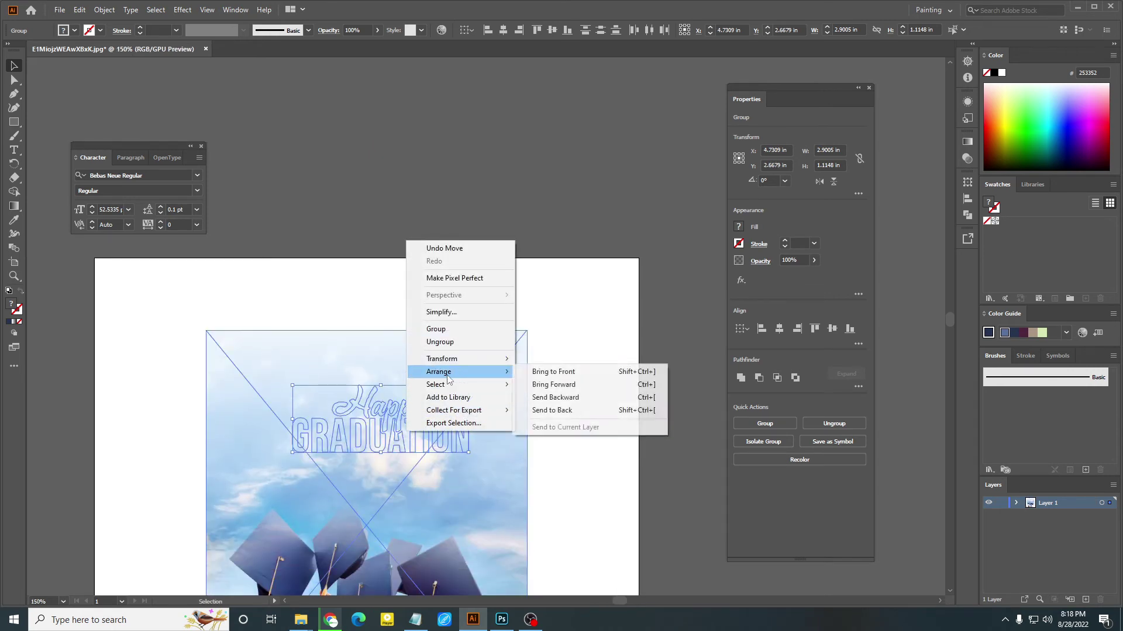
{"action": "left_click", "coordinate": [553, 371]}
Scale the title group down slightly about its centre.
{"action": "left_click_drag", "start_coordinate": [439, 489], "coordinate": [501, 376]}
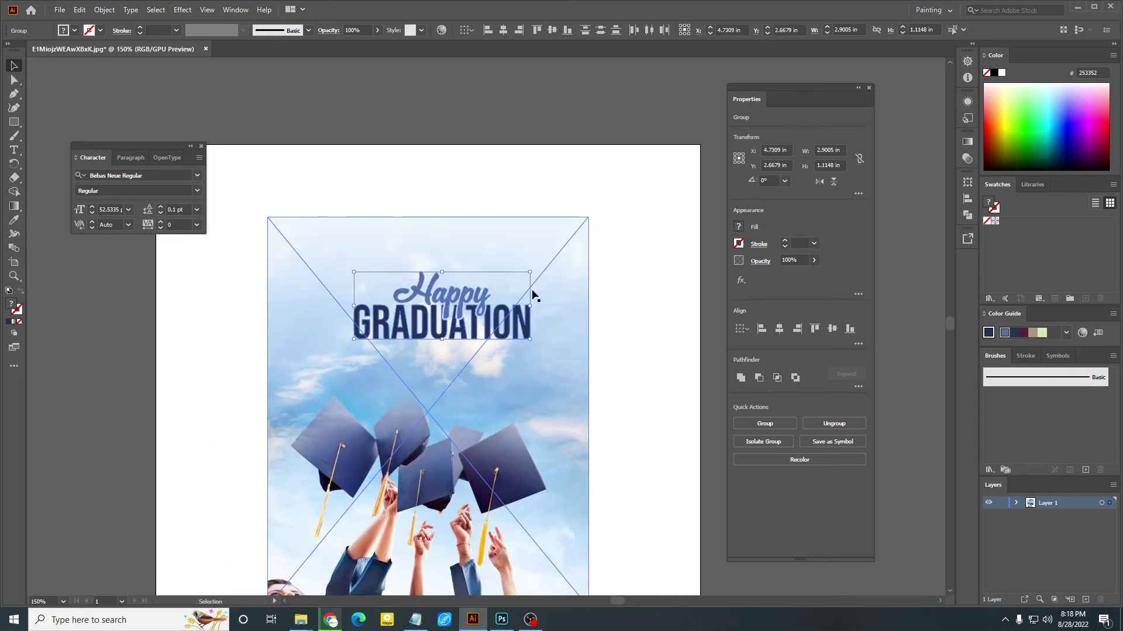
{"action": "left_click_drag", "start_coordinate": [530, 273], "coordinate": [521, 276]}
{"action": "mouse_move", "coordinate": [470, 315]}
{"action": "left_mouse_down"}
{"action": "mouse_move", "coordinate": [519, 245]}
{"action": "mouse_move", "coordinate": [499, 256]}
{"action": "left_mouse_up"}
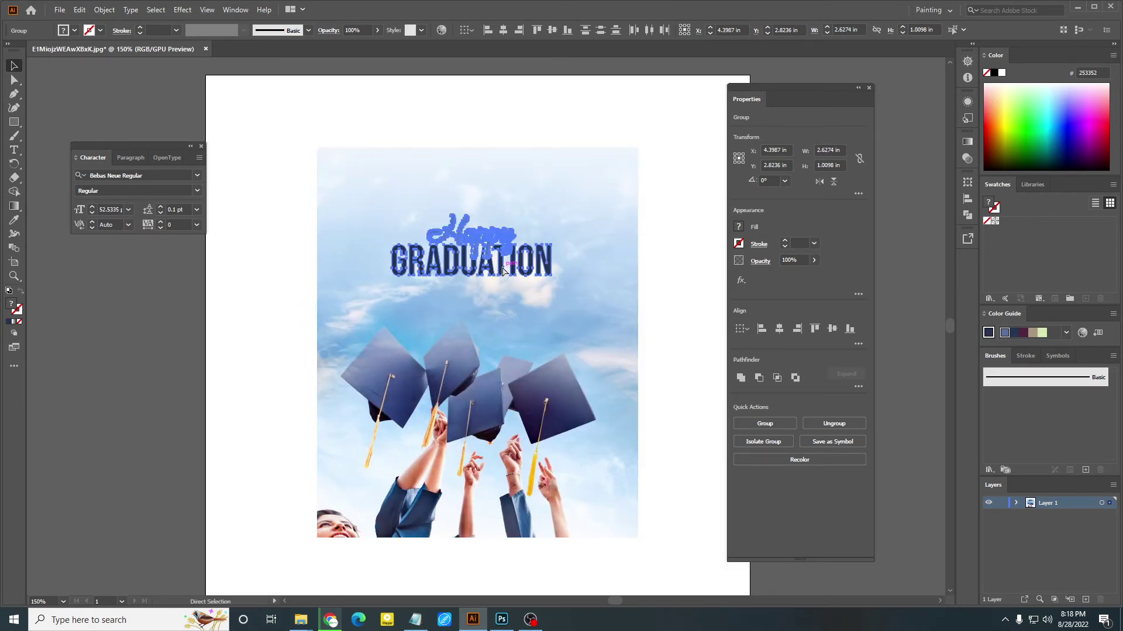
{"action": "left_click", "coordinate": [462, 89]}
Select the photo and title together and move them to a new spot on the artboard.
{"action": "left_click_drag", "start_coordinate": [462, 97], "coordinate": [451, 321]}
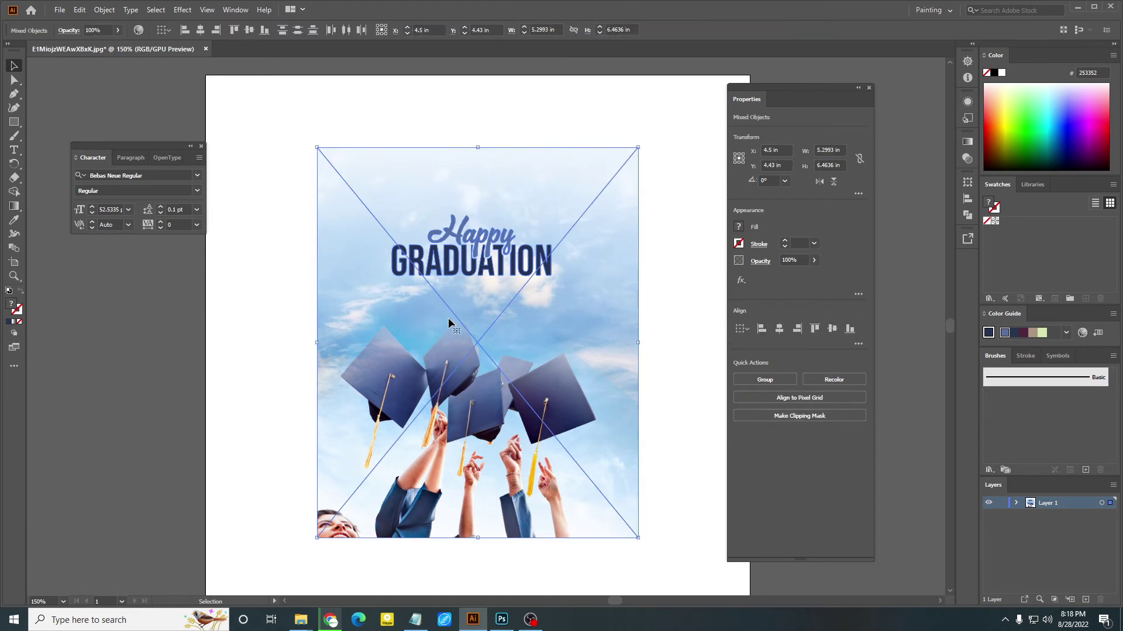
{"action": "left_click", "coordinate": [206, 31]}
{"action": "scroll", "coordinate": [466, 242], "scroll_direction": "down", "scroll_amount": 3, "text": "alt"}
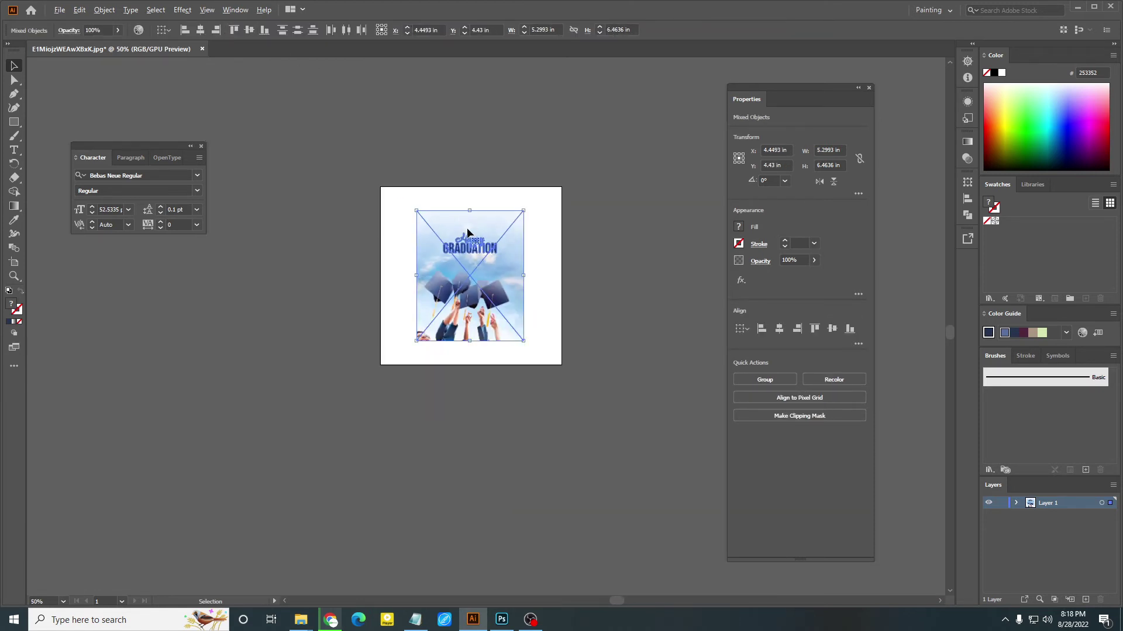
{"action": "left_click_drag", "start_coordinate": [462, 262], "coordinate": [631, 280]}
{"action": "scroll", "coordinate": [631, 280], "scroll_direction": "right", "scroll_amount": 5}
{"action": "scroll", "coordinate": [631, 280], "scroll_direction": "right", "scroll_amount": 5}
{"action": "left_click_drag", "start_coordinate": [193, 313], "coordinate": [483, 292]}
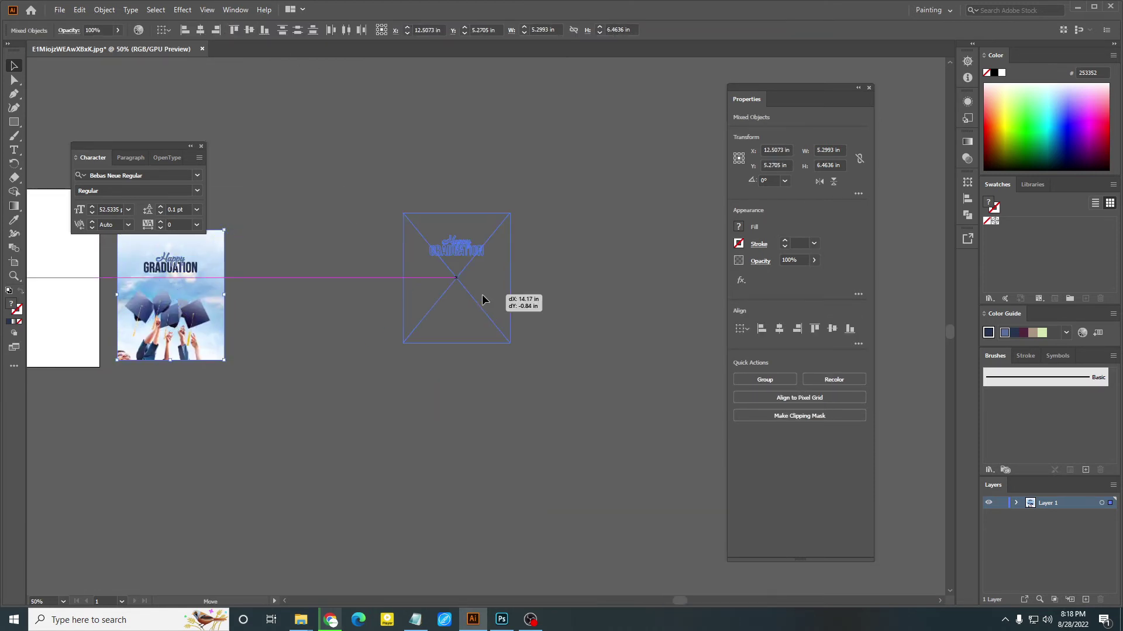
{"action": "scroll", "coordinate": [465, 270], "scroll_direction": "up", "scroll_amount": 2, "text": "alt"}
{"action": "scroll", "coordinate": [477, 263], "scroll_direction": "up", "scroll_amount": 1}
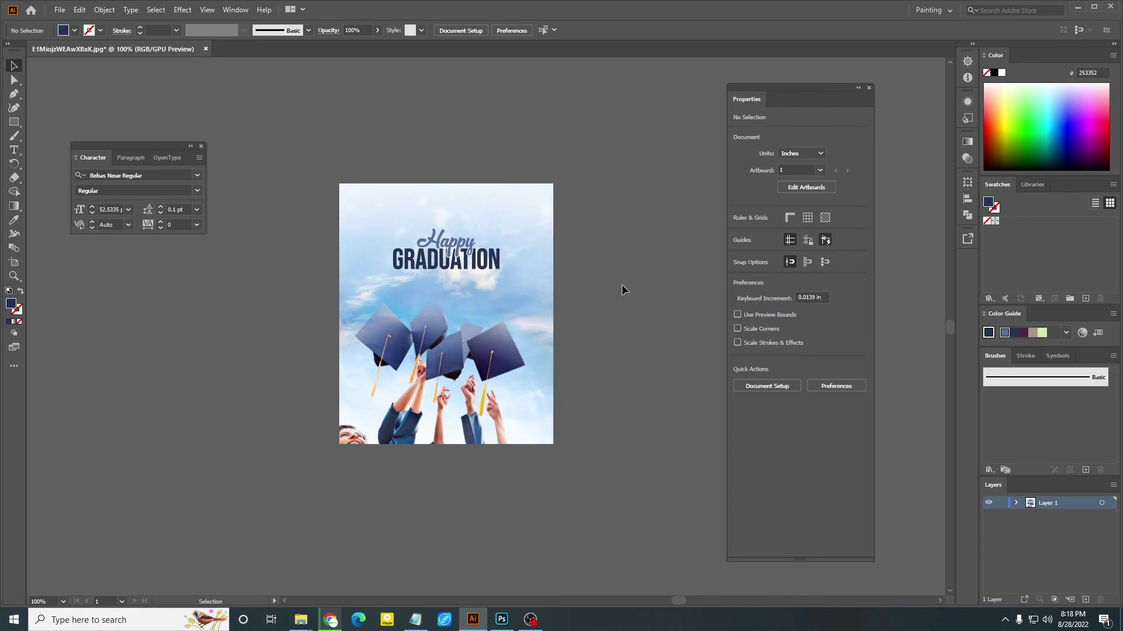
{"action": "scroll", "coordinate": [618, 284], "scroll_direction": "up", "scroll_amount": 1}
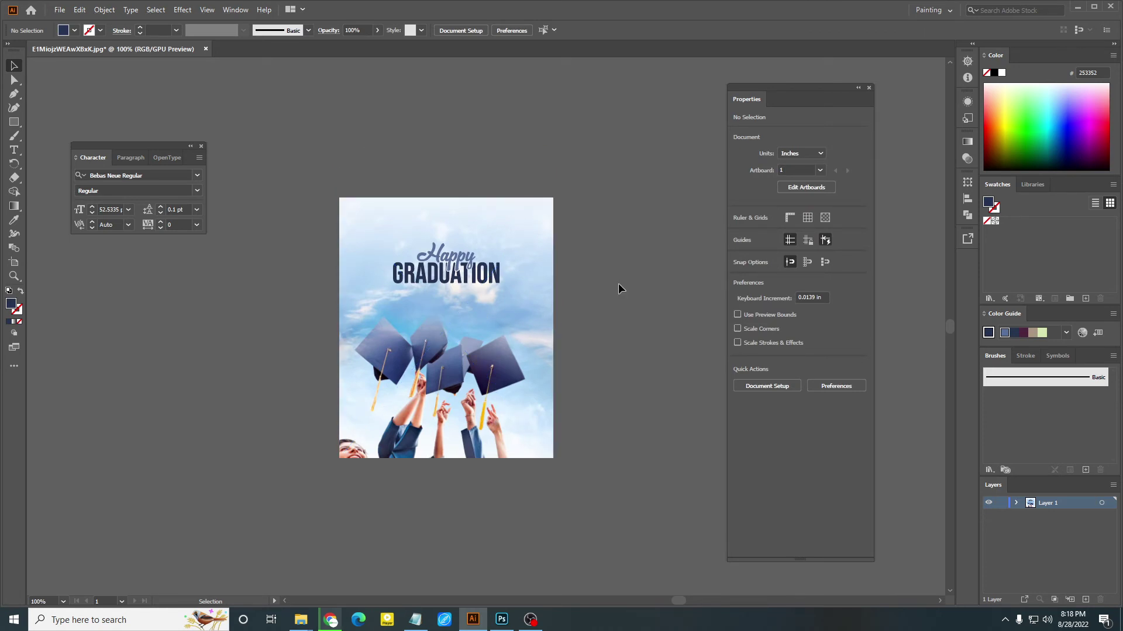
{"action": "left_click", "coordinate": [501, 619]}
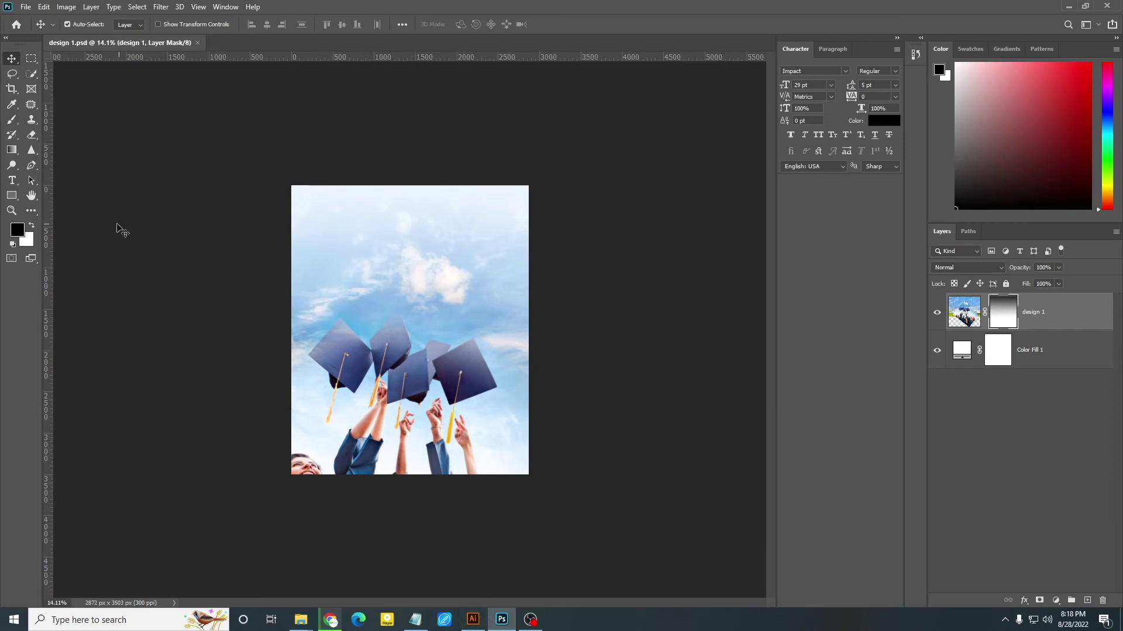
Add a 'Lorem Ipsum' text line near the top of the photo.
{"action": "left_click", "coordinate": [12, 180]}
{"action": "scroll", "coordinate": [376, 243], "scroll_direction": "up", "scroll_amount": 1}
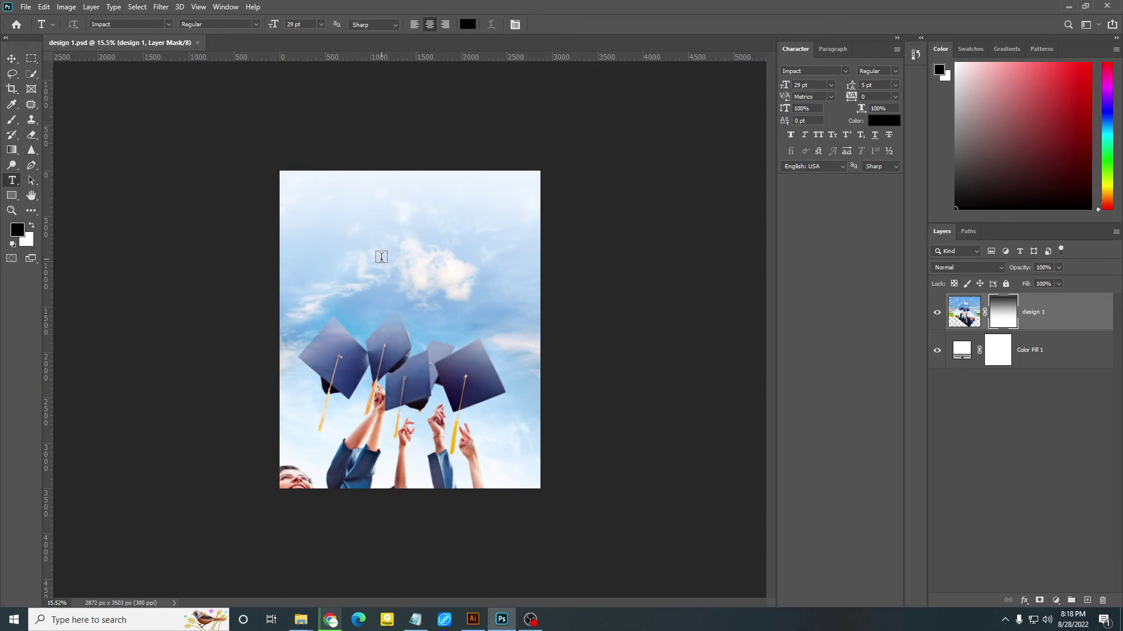
{"action": "left_click", "coordinate": [381, 259]}
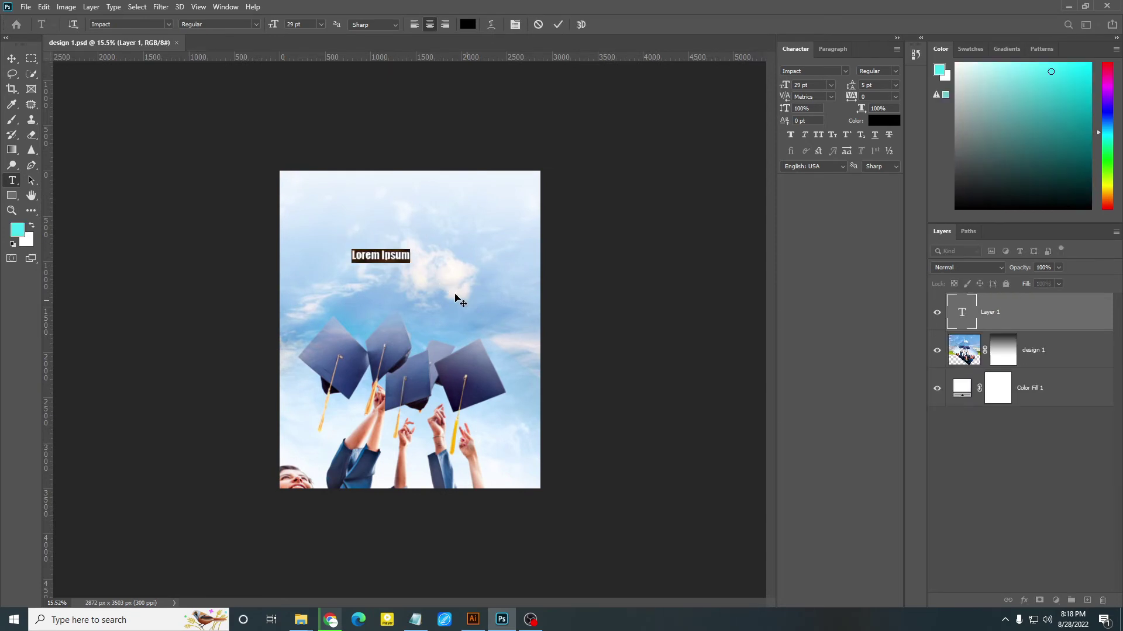
{"action": "left_click", "coordinate": [559, 24]}
{"action": "key", "text": "v"}
Scale the Lorem Ipsum text larger, centre it, and save design 1.psd.
{"action": "scroll", "coordinate": [386, 254], "scroll_direction": "up", "scroll_amount": 1}
{"action": "left_click", "coordinate": [383, 251]}
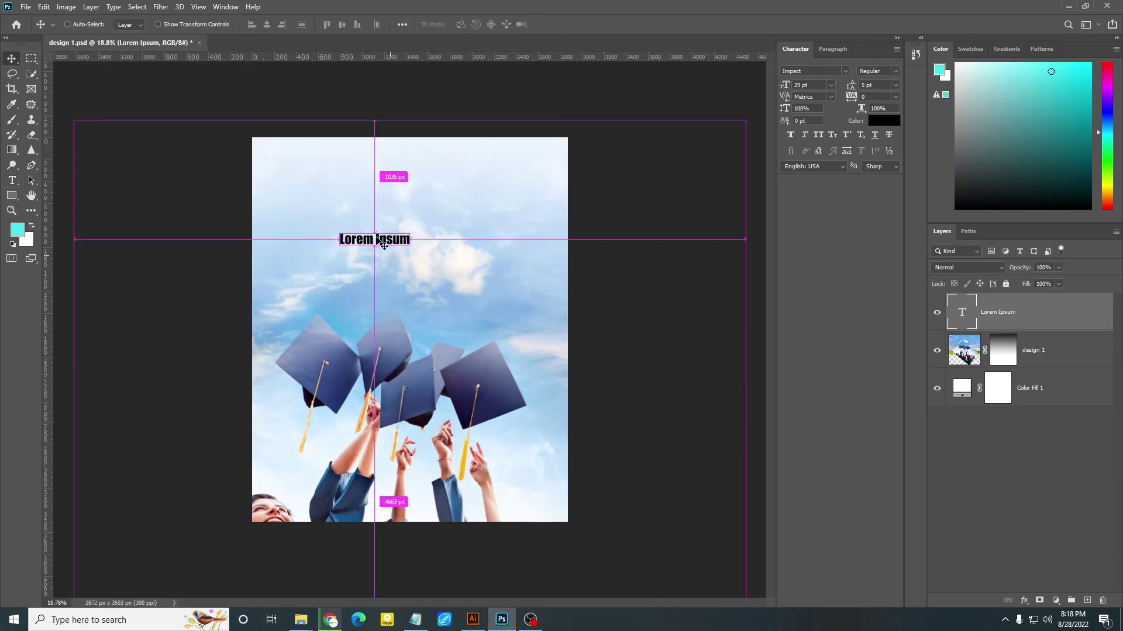
{"action": "key", "text": "ctrl+t"}
{"action": "mouse_move", "coordinate": [411, 232]}
{"action": "left_mouse_down"}
{"action": "mouse_move", "coordinate": [481, 212]}
{"action": "mouse_move", "coordinate": [471, 234]}
{"action": "left_mouse_up"}
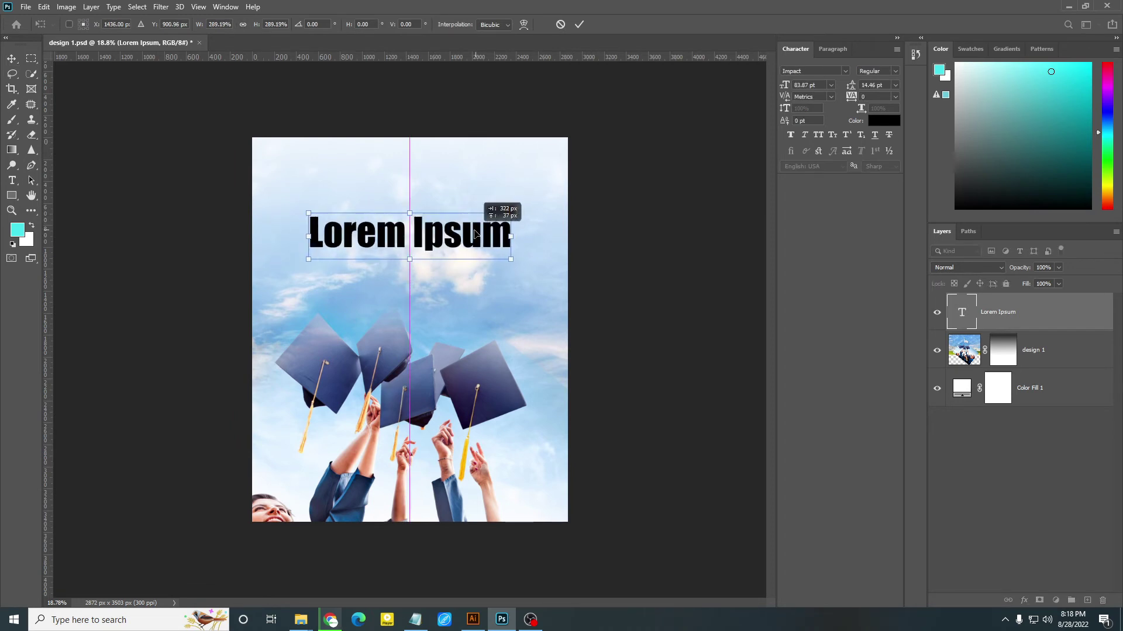
{"action": "left_click", "coordinate": [579, 24]}
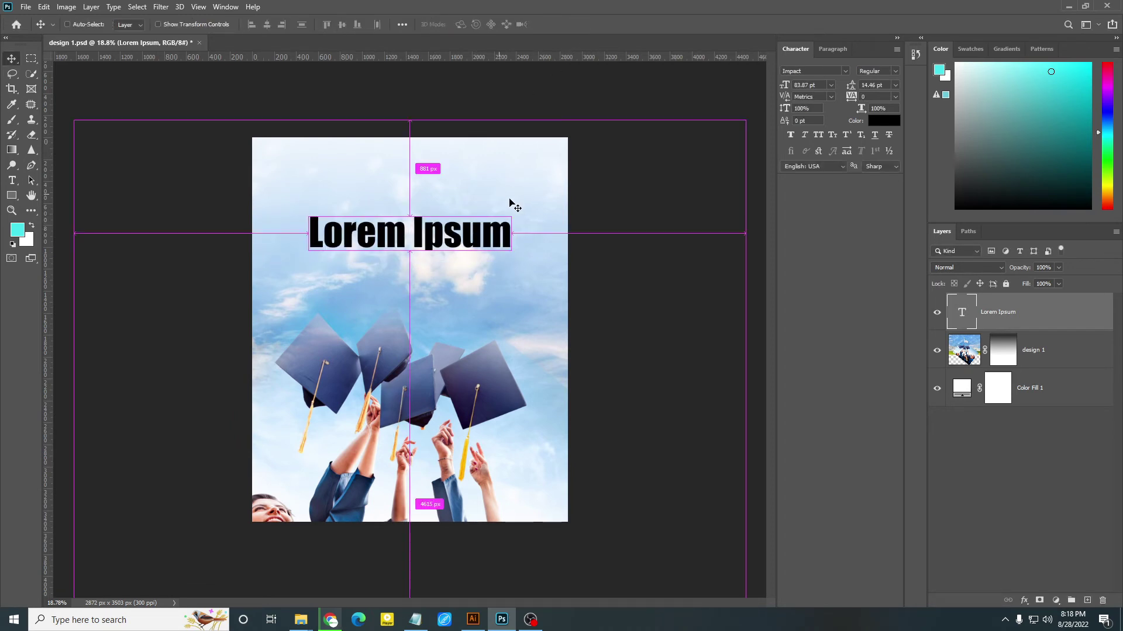
{"action": "key", "text": "ctrl+s"}
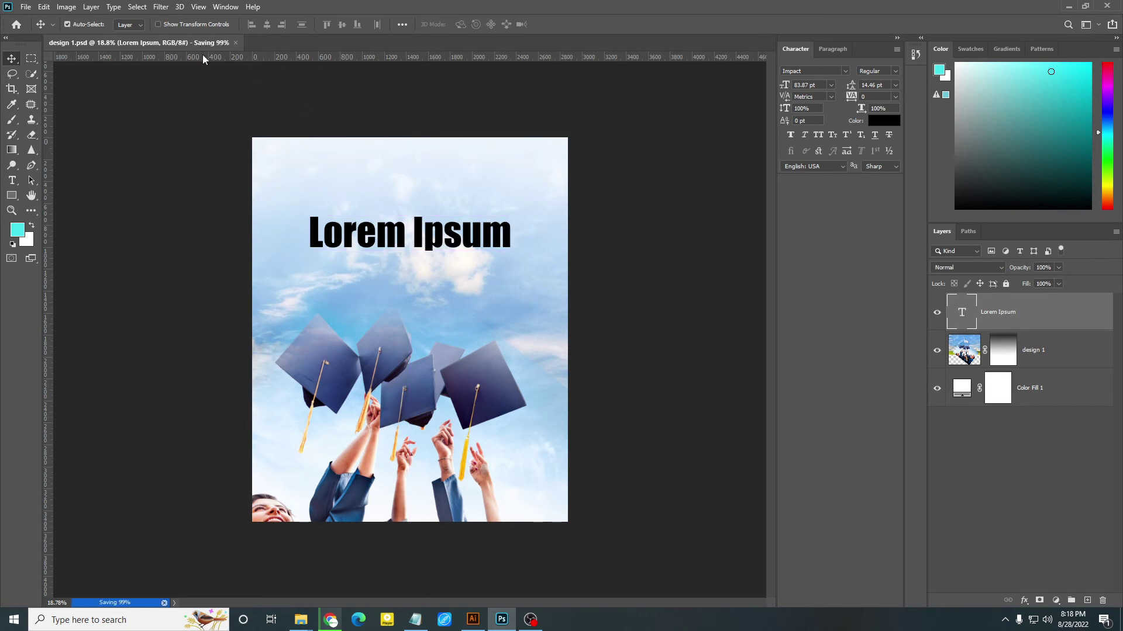
{"action": "left_click", "coordinate": [477, 620]}
Accept updating the changed linked photo and undo the accidental move.
{"action": "left_click", "coordinate": [626, 326]}
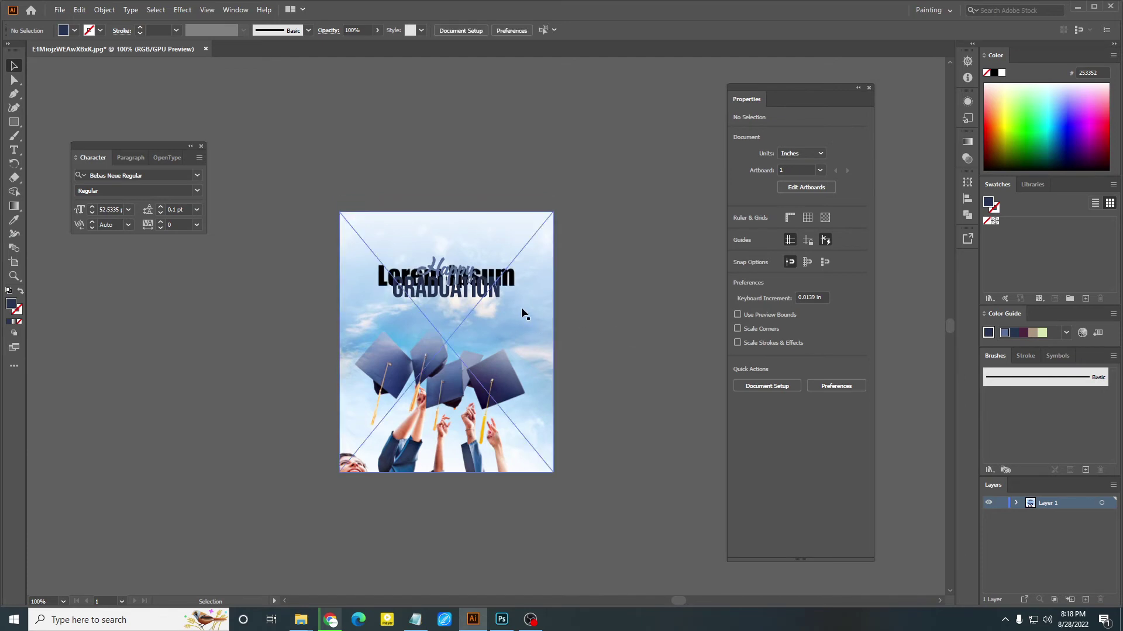
{"action": "left_click_drag", "start_coordinate": [521, 319], "coordinate": [380, 438]}
{"action": "key", "text": "ctrl+z"}
{"action": "key", "text": "ctrl+z"}
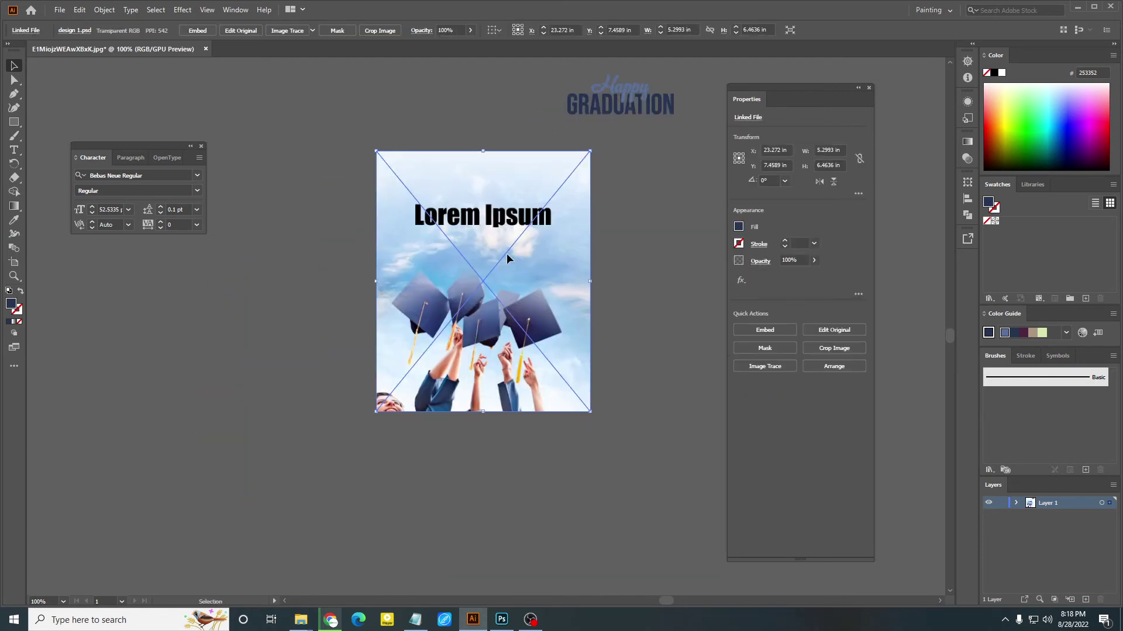
{"action": "key", "text": "ctrl+z"}
Embed design 1.psd with Convert Layers to Objects kept selected.
{"action": "left_click", "coordinate": [453, 327]}
{"action": "scroll", "coordinate": [454, 326], "scroll_direction": "up", "scroll_amount": 1}
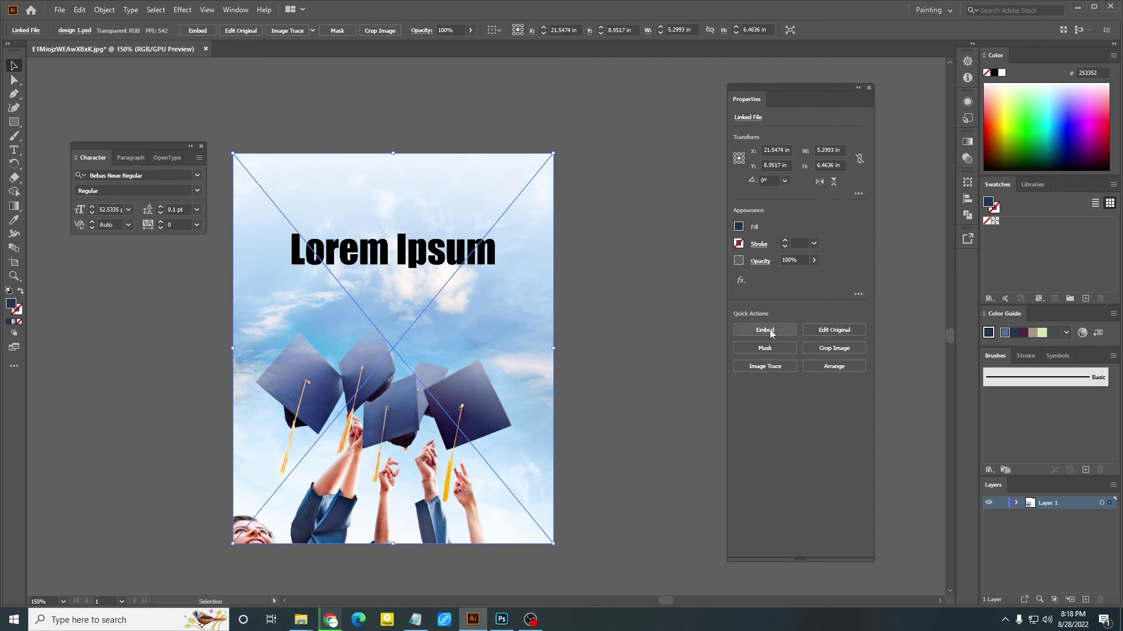
{"action": "left_click", "coordinate": [770, 332]}
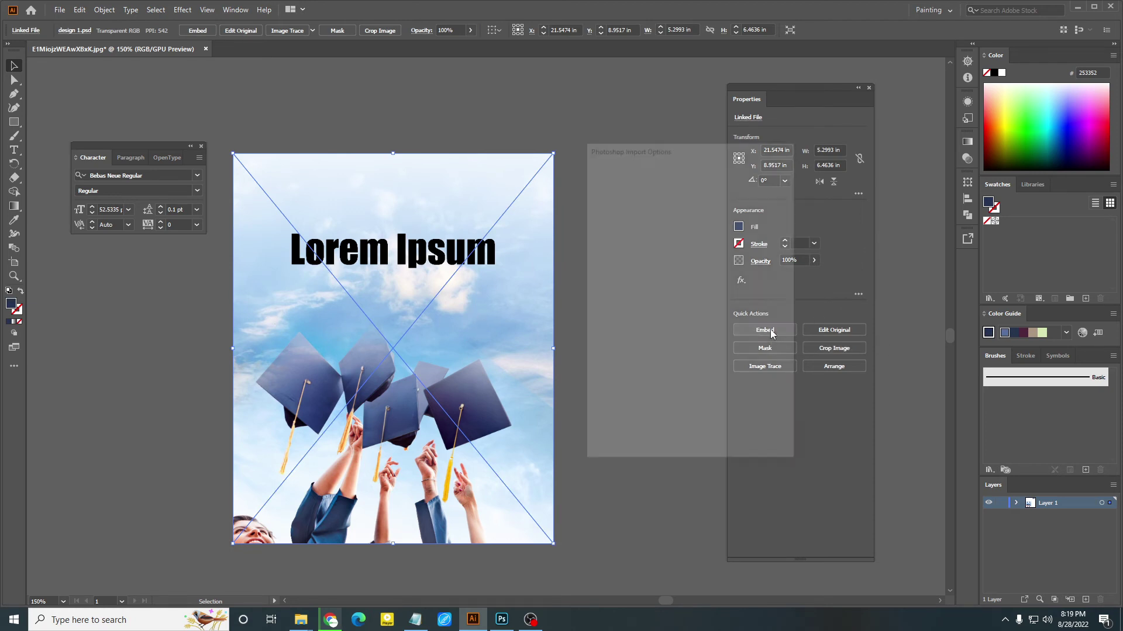
{"action": "left_click_drag", "start_coordinate": [691, 147], "coordinate": [666, 155]}
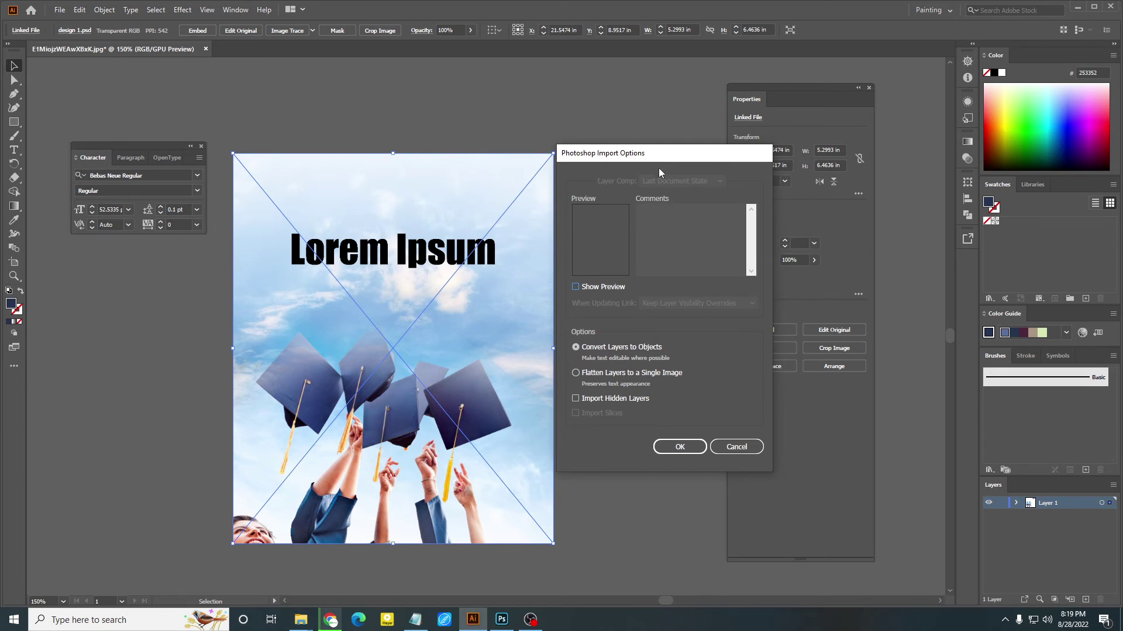
{"action": "left_click", "coordinate": [583, 287]}
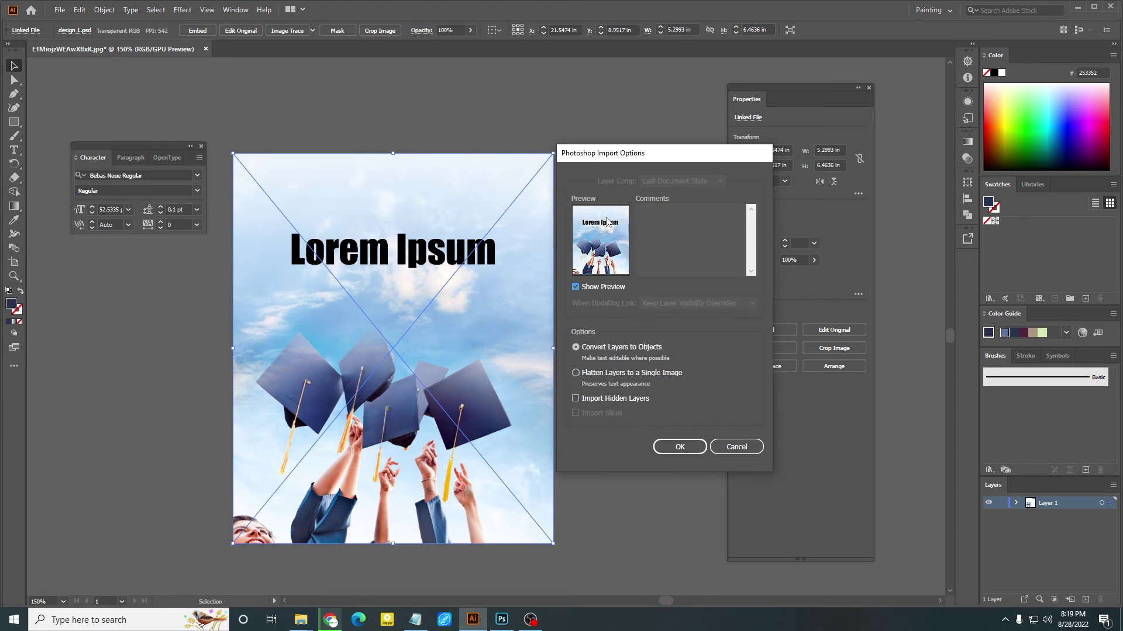
{"action": "left_click", "coordinate": [575, 374]}
{"action": "left_click", "coordinate": [579, 348]}
{"action": "left_click", "coordinate": [678, 446]}
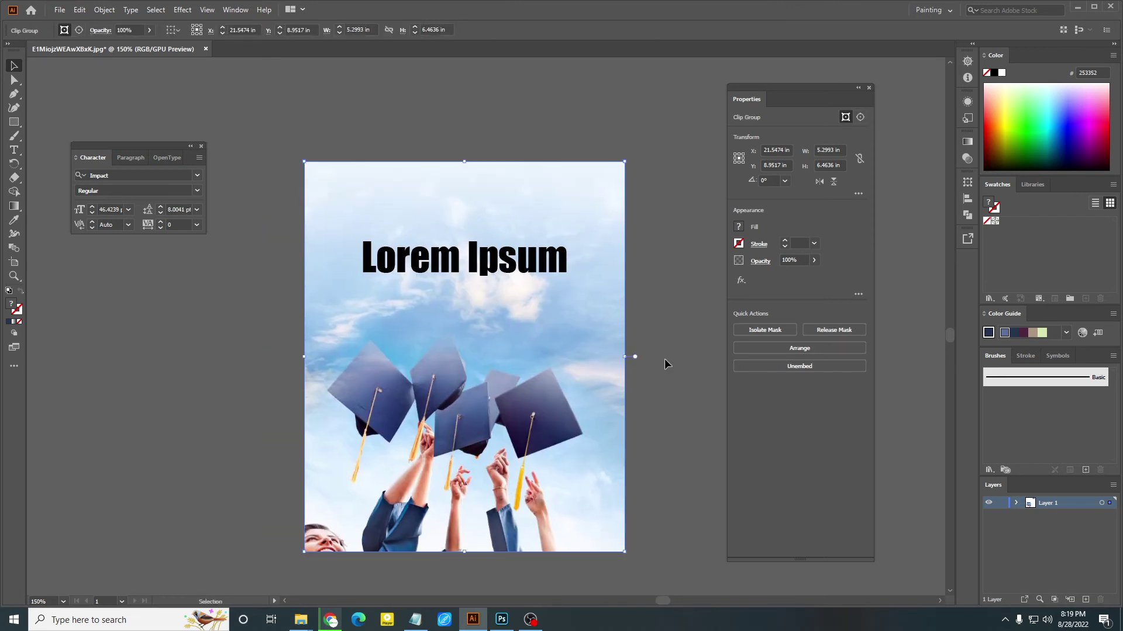
{"action": "scroll", "coordinate": [659, 357], "scroll_direction": "up", "scroll_amount": 2}
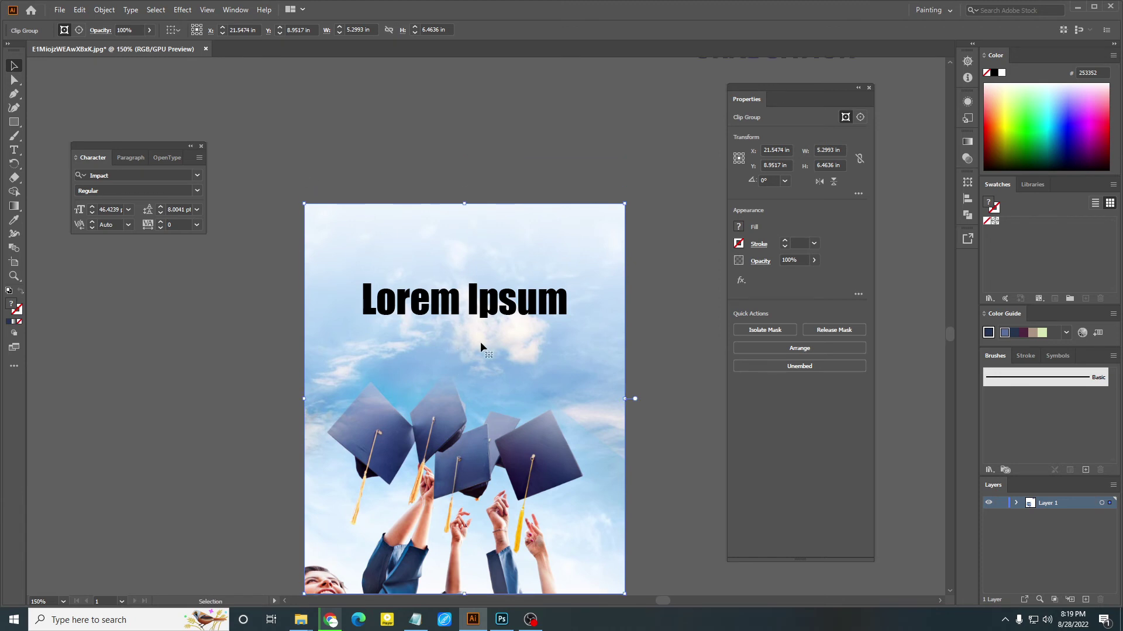
{"action": "scroll", "coordinate": [480, 346], "scroll_direction": "down", "scroll_amount": 2}
{"action": "left_click", "coordinate": [656, 368]}
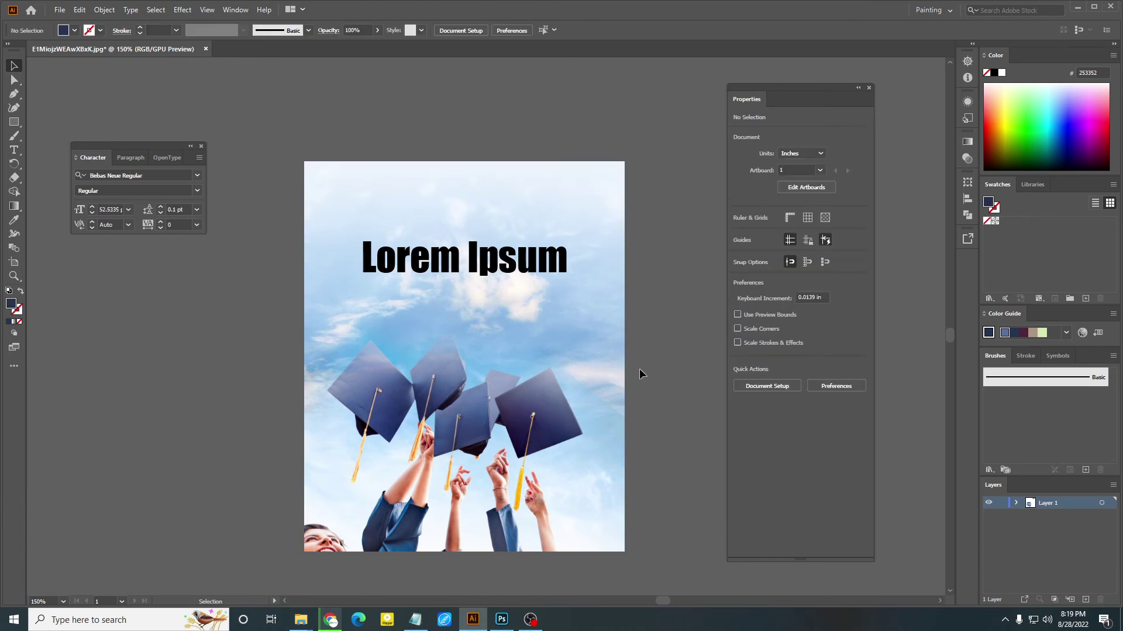
{"action": "left_click", "coordinate": [521, 337]}
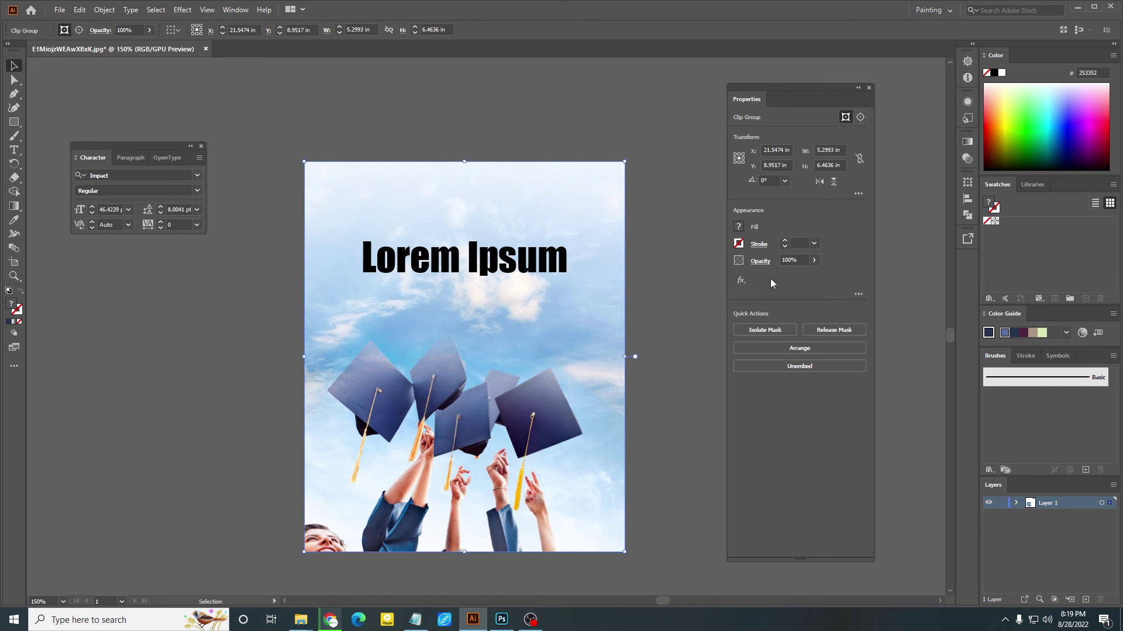
{"action": "left_click", "coordinate": [969, 216]}
{"action": "scroll", "coordinate": [590, 403], "scroll_direction": "down", "scroll_amount": 1}
{"action": "double_click", "coordinate": [487, 249]}
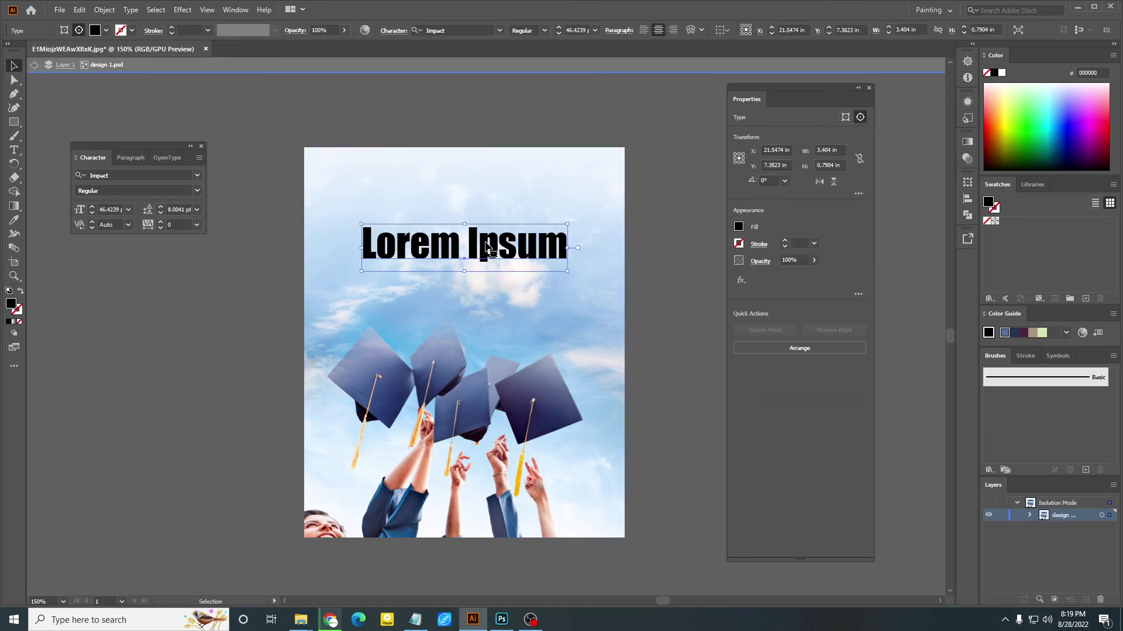
{"action": "triple_click", "coordinate": [466, 248]}
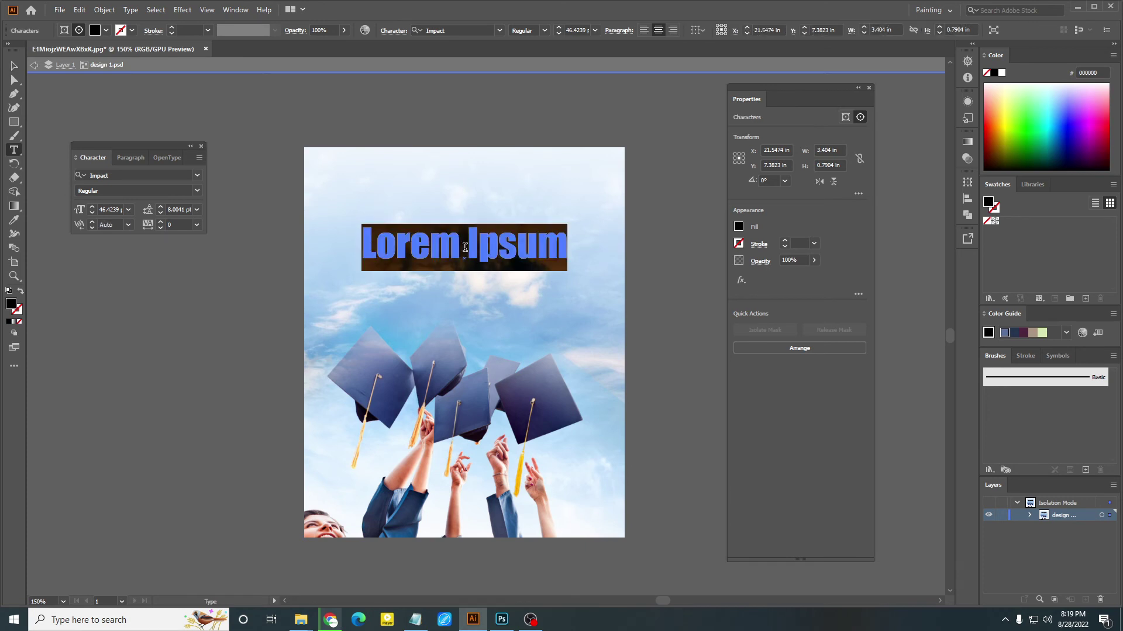
{"action": "type", "text": "dfjsdjf"}
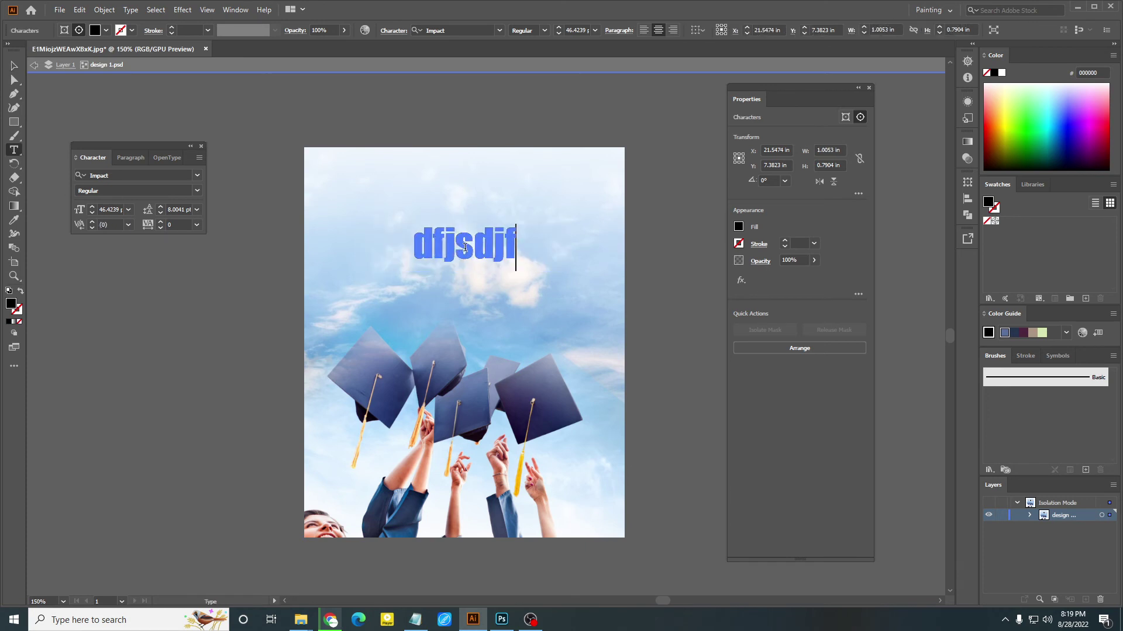
{"action": "key", "text": "ctrl+z"}
{"action": "key", "text": "ctrl+z"}
{"action": "key", "text": "Escape"}
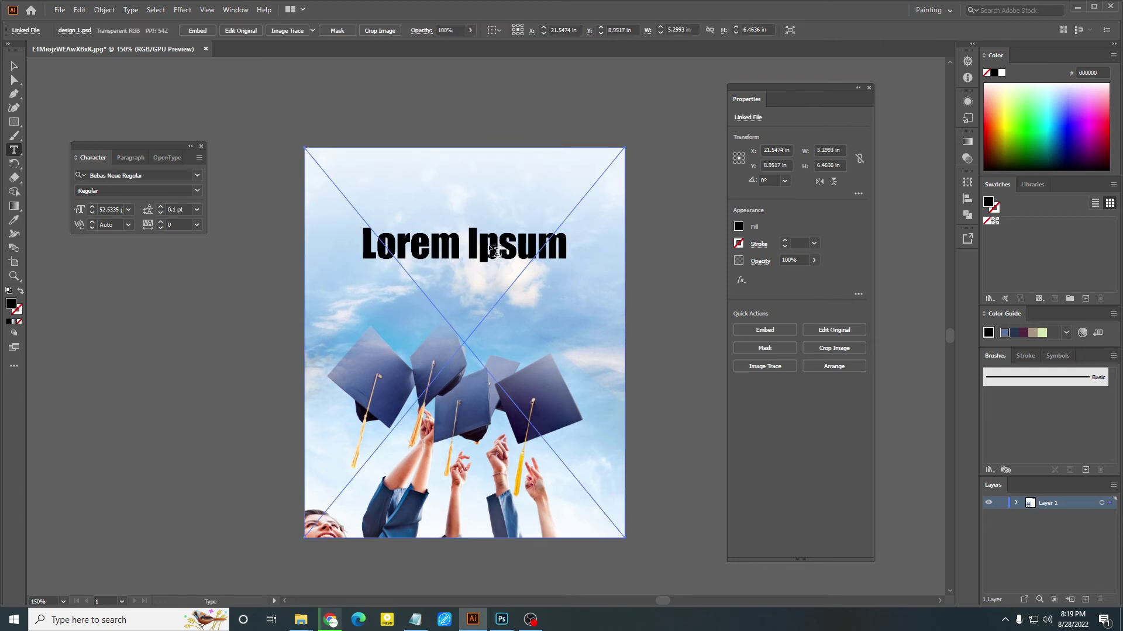
{"action": "left_click", "coordinate": [480, 244]}
{"action": "key", "text": "ctrl+z"}
Select the placed Photoshop image and exit its isolated group.
{"action": "key", "text": "v"}
{"action": "left_click", "coordinate": [226, 258]}
{"action": "double_click", "coordinate": [467, 254]}
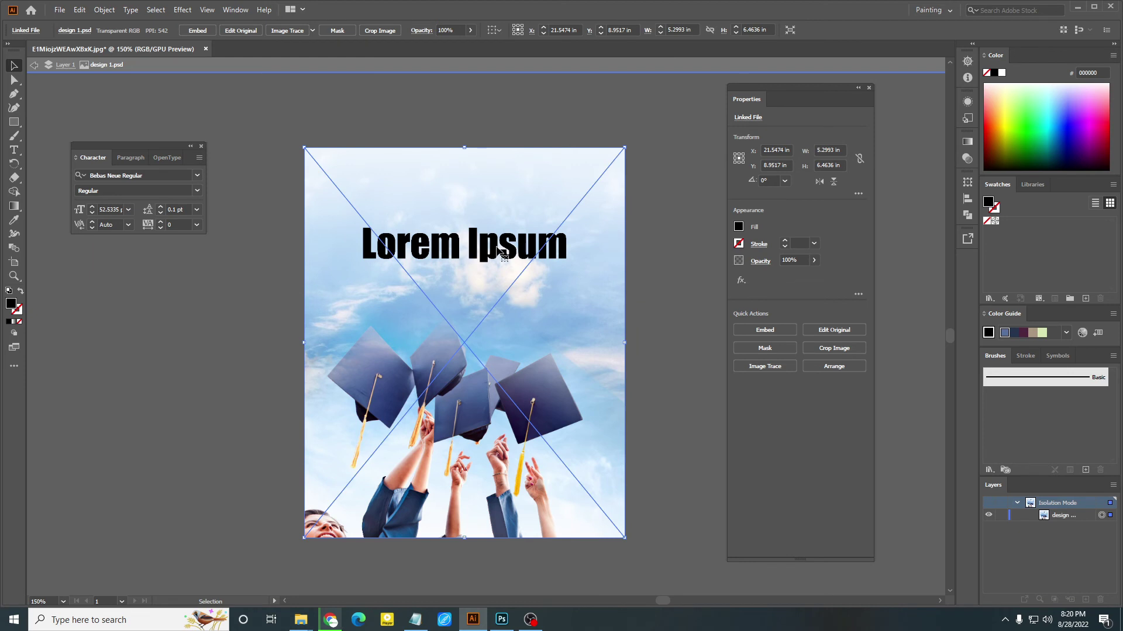
{"action": "left_click", "coordinate": [250, 61]}
{"action": "left_click", "coordinate": [14, 150]}
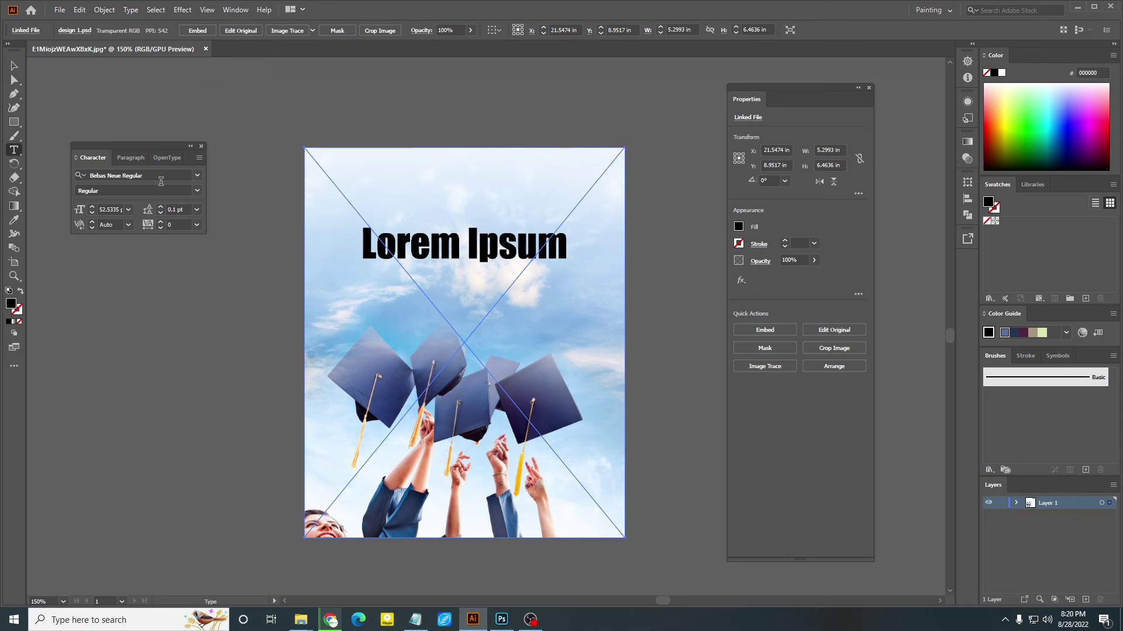
Remove the stray placeholder text and embed design 1.psd with layers converted to objects.
{"action": "left_click", "coordinate": [448, 251]}
{"action": "key", "text": "ctrl+z"}
{"action": "left_click", "coordinate": [14, 65]}
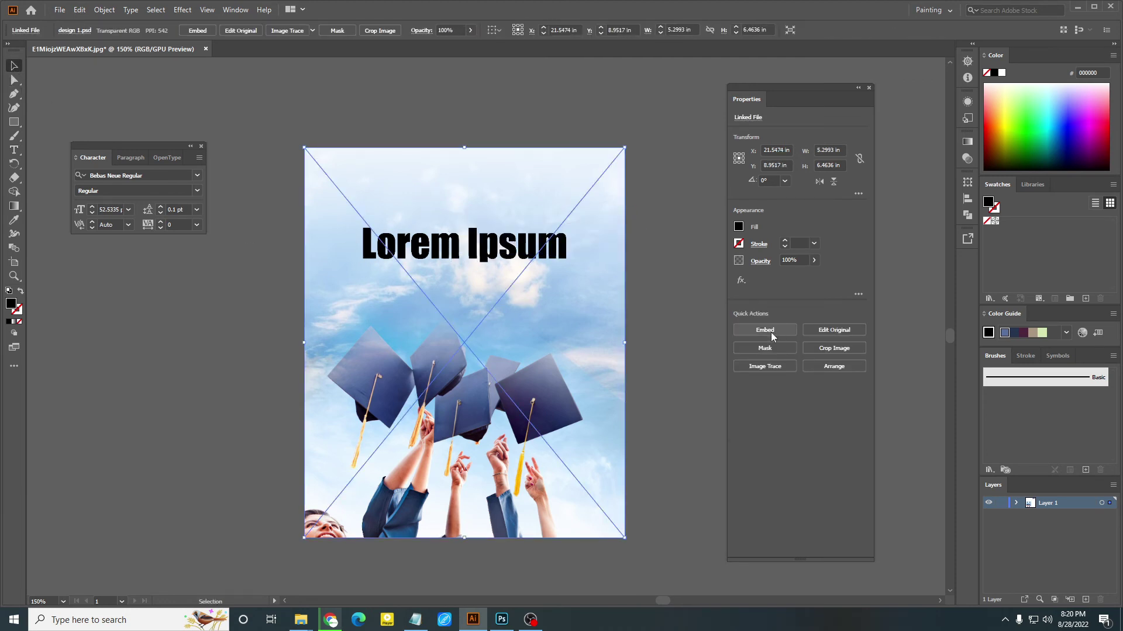
{"action": "left_click", "coordinate": [771, 331]}
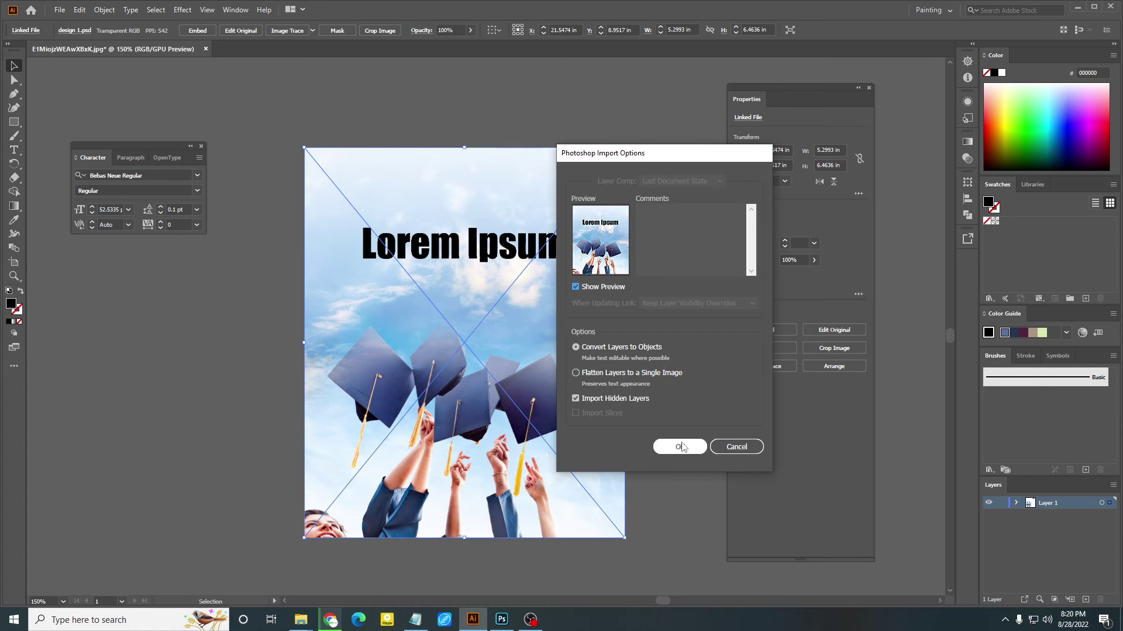
{"action": "left_click", "coordinate": [680, 447]}
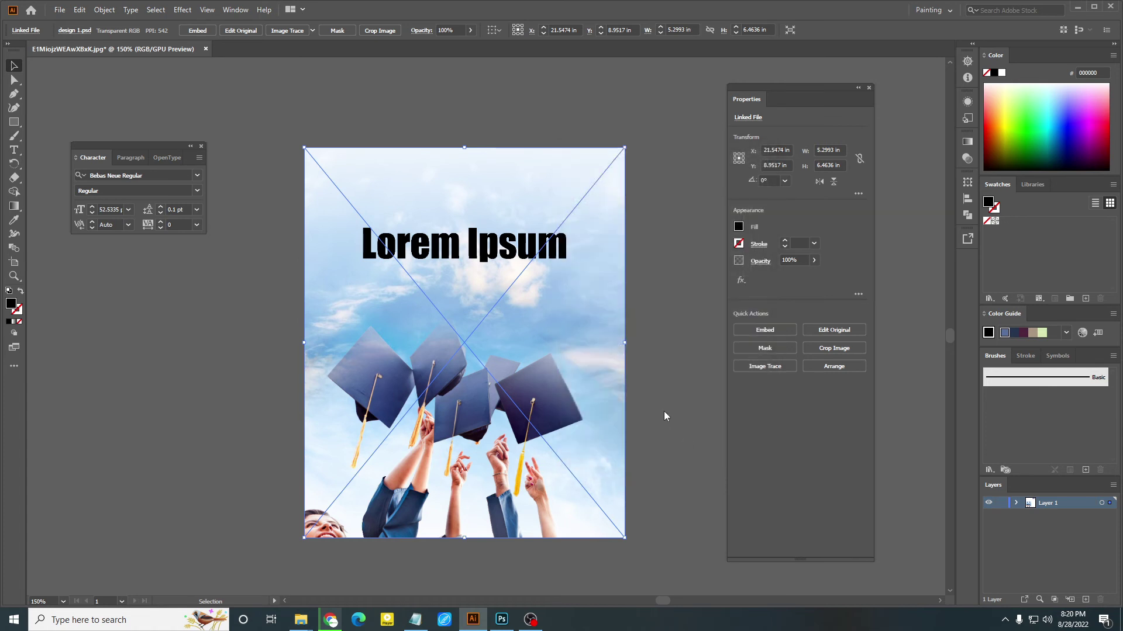
Select the embedded clip group and check its right-click options.
{"action": "left_click", "coordinate": [673, 348]}
{"action": "left_click", "coordinate": [526, 288]}
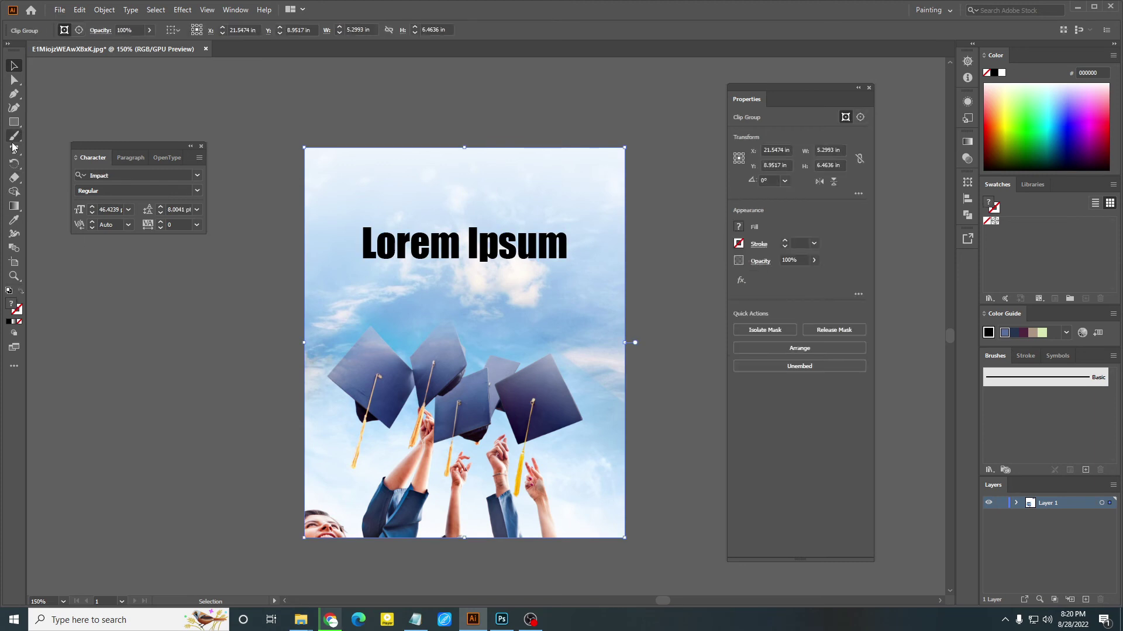
{"action": "right_click", "coordinate": [362, 232]}
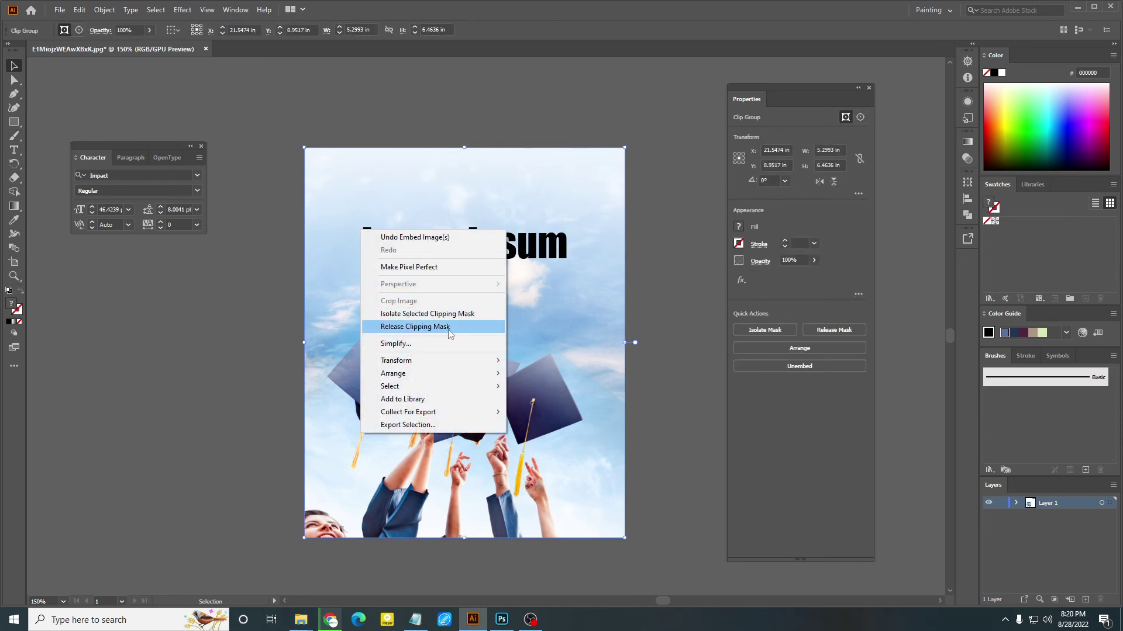
{"action": "left_click", "coordinate": [673, 306]}
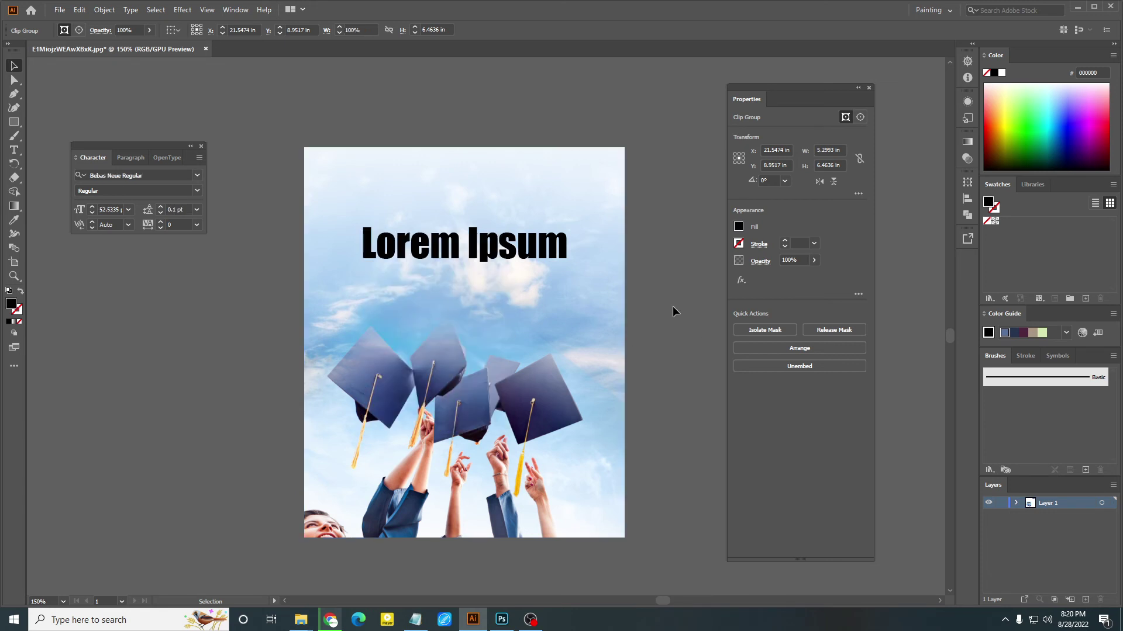
{"action": "left_click", "coordinate": [552, 295]}
{"action": "right_click", "coordinate": [486, 247]}
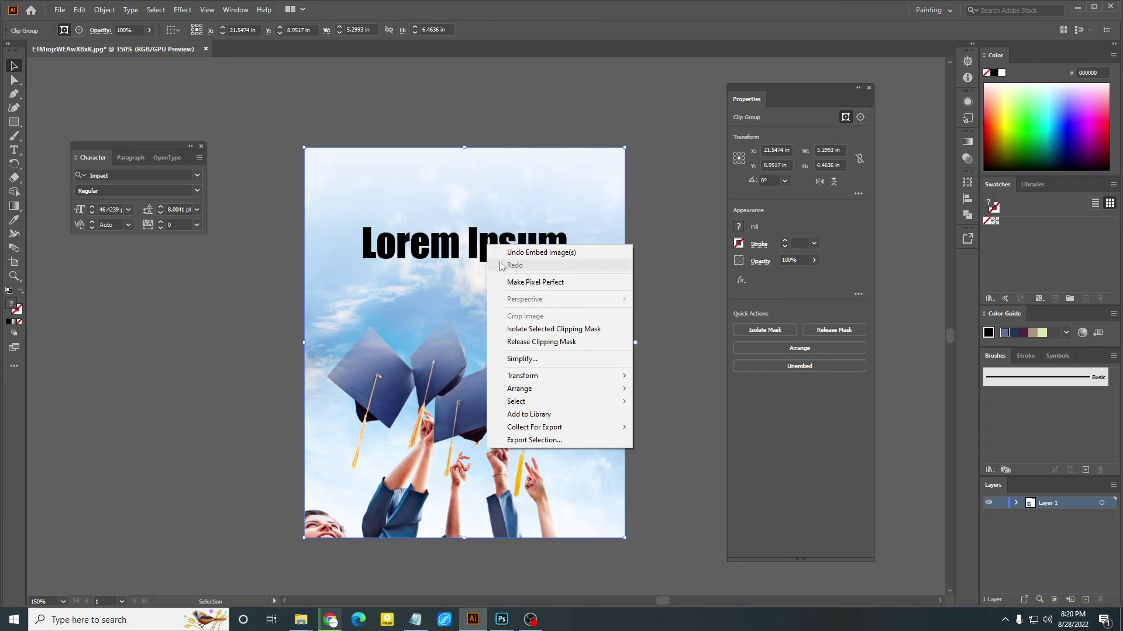
Select the whole Lorem Ipsum headline with the Type tool.
{"action": "left_click", "coordinate": [15, 150]}
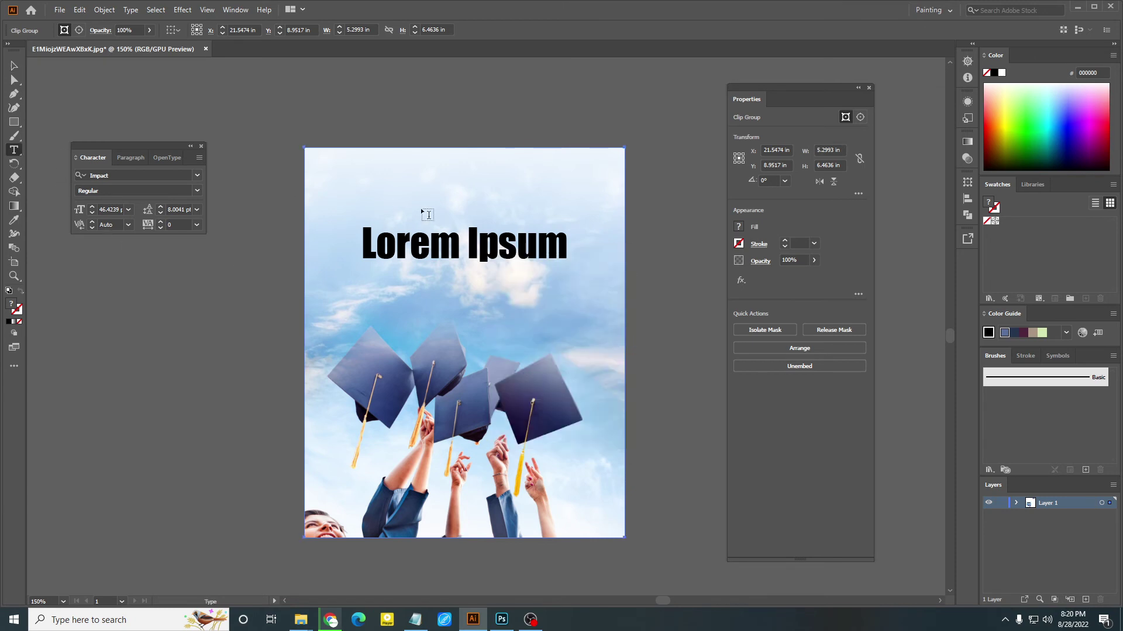
{"action": "triple_click", "coordinate": [455, 245]}
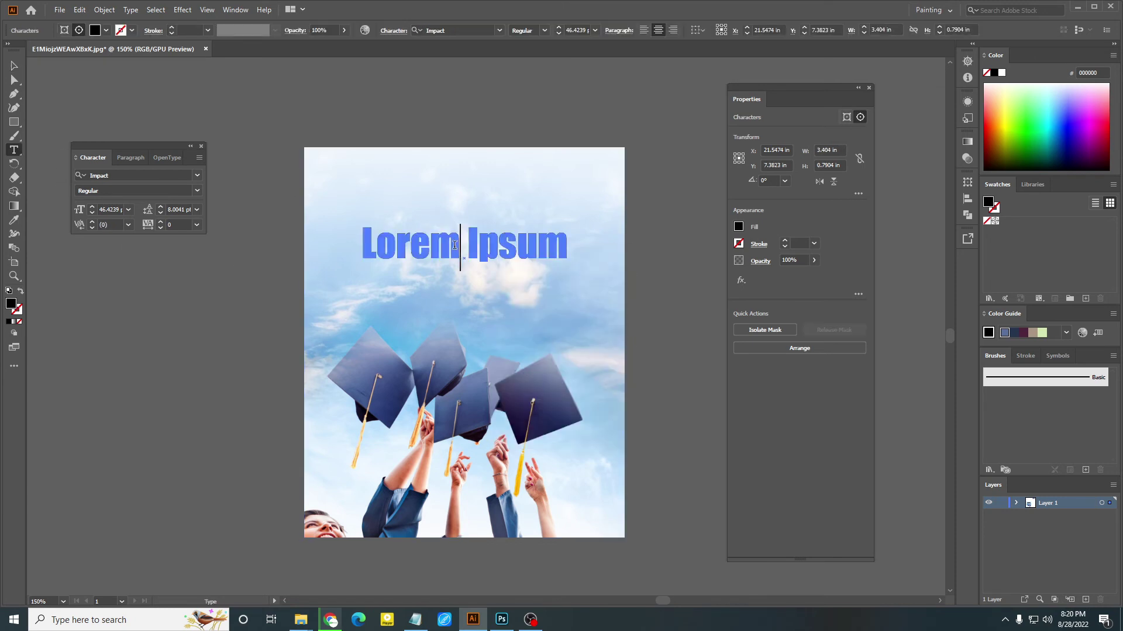
{"action": "triple_click", "coordinate": [455, 245]}
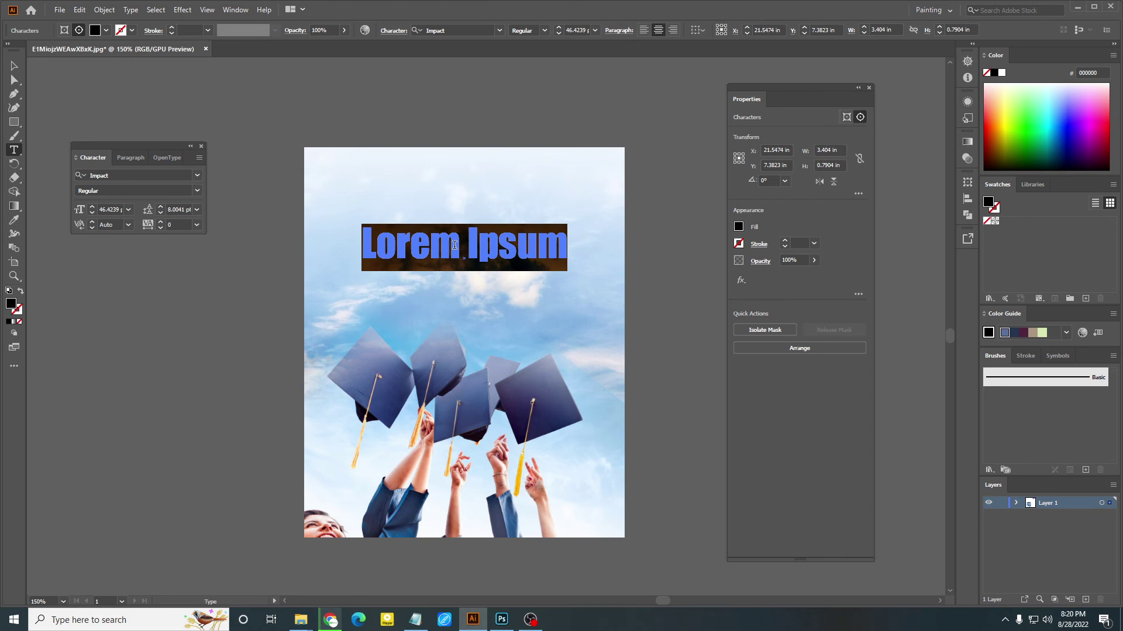
Replace the headline text with 'Education' and select it.
{"action": "type", "text": "kdfjk"}
{"action": "key", "text": "BackSpace"}
{"action": "key", "text": "BackSpace"}
{"action": "key", "text": "BackSpace"}
{"action": "key", "text": "BackSpace"}
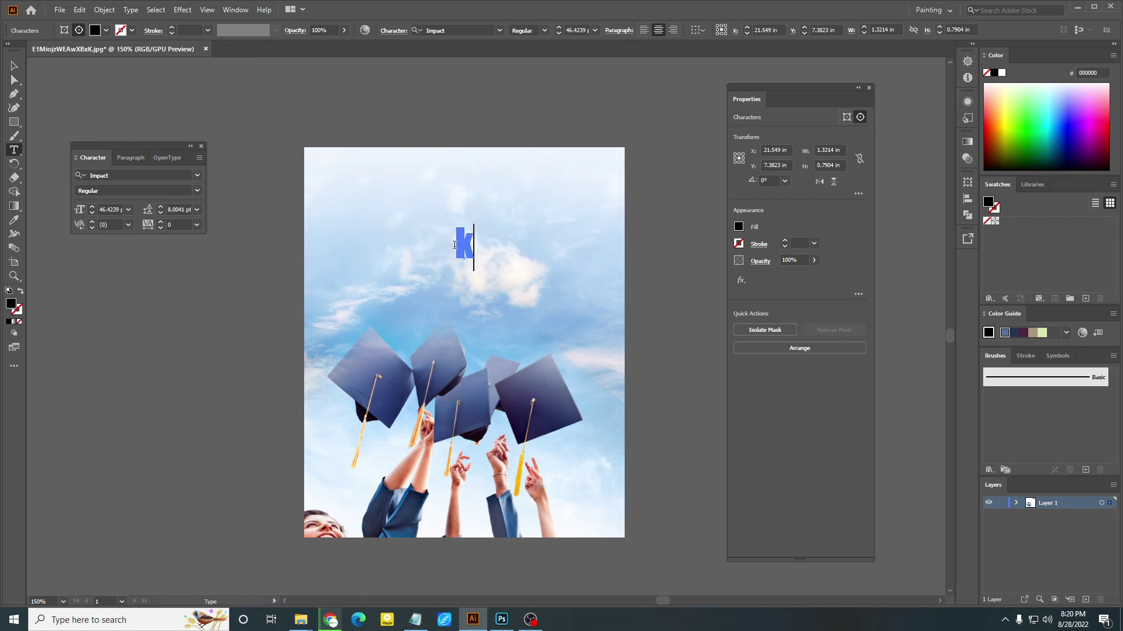
{"action": "key", "text": "BackSpace"}
{"action": "type", "text": "Ed"}
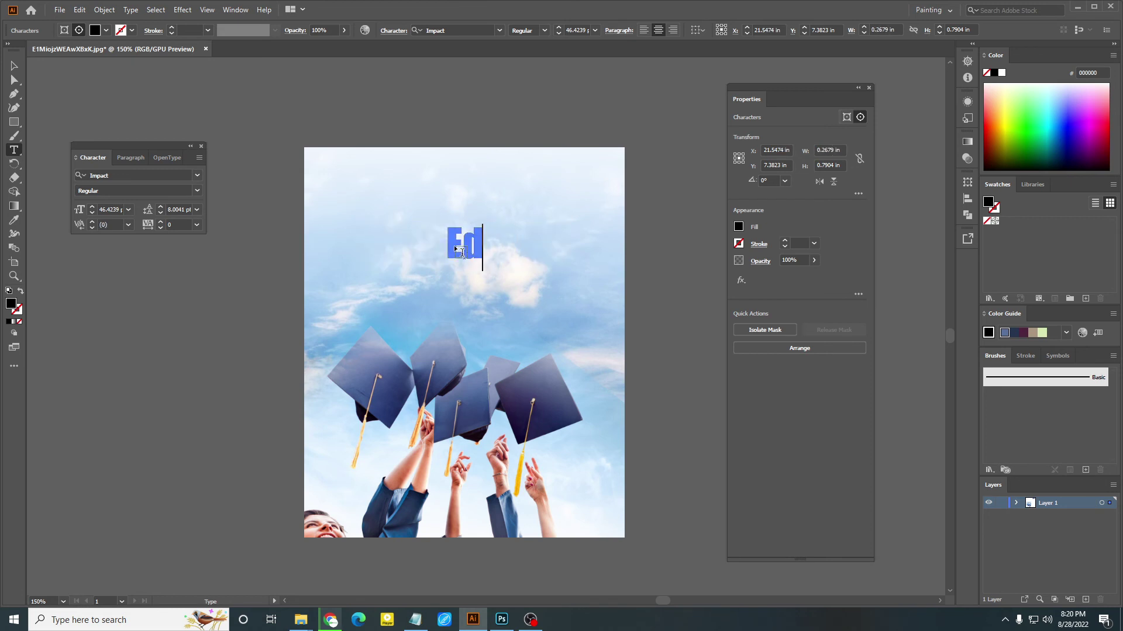
{"action": "type", "text": "ucatio"}
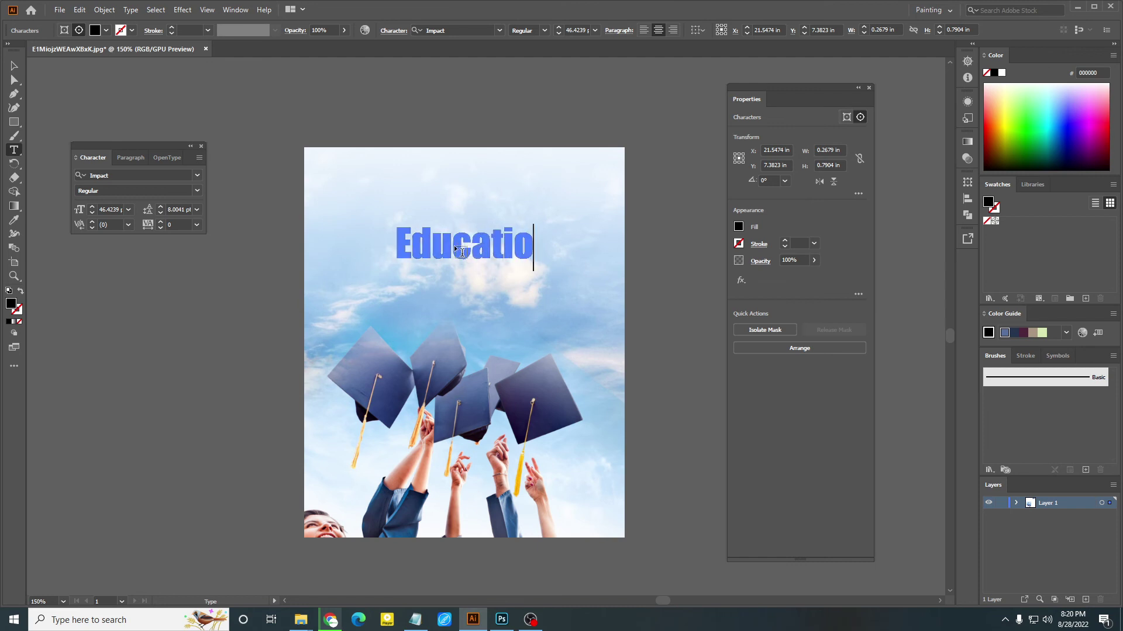
{"action": "type", "text": "n"}
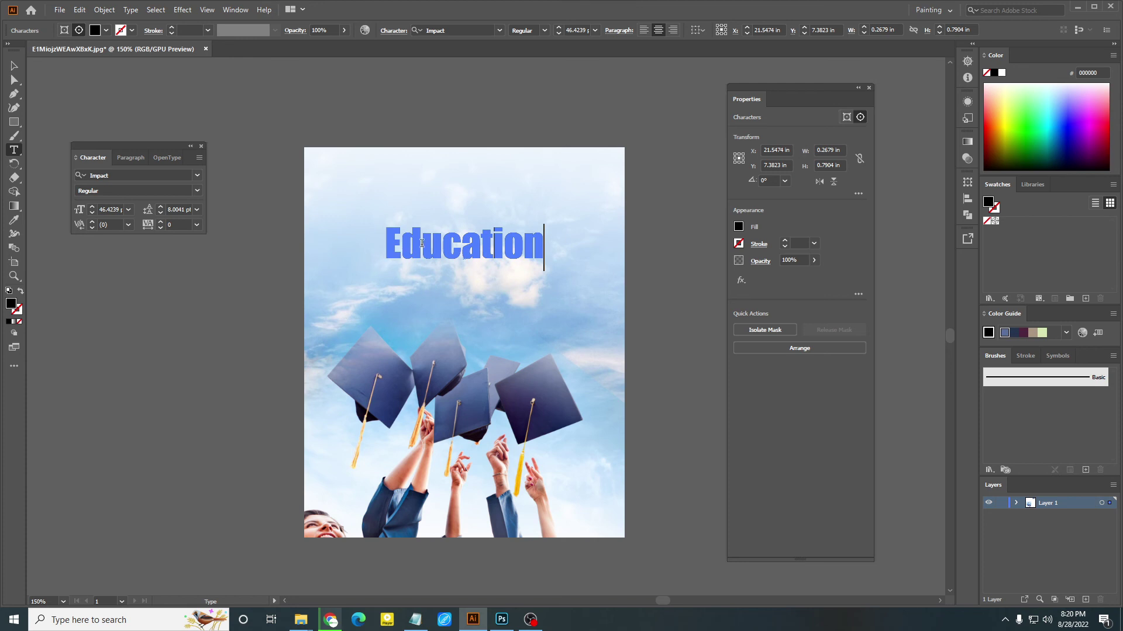
{"action": "key", "text": "ctrl+a"}
Fill the Education title with dark navy 051042 via the Color Picker.
{"action": "left_click", "coordinate": [739, 226]}
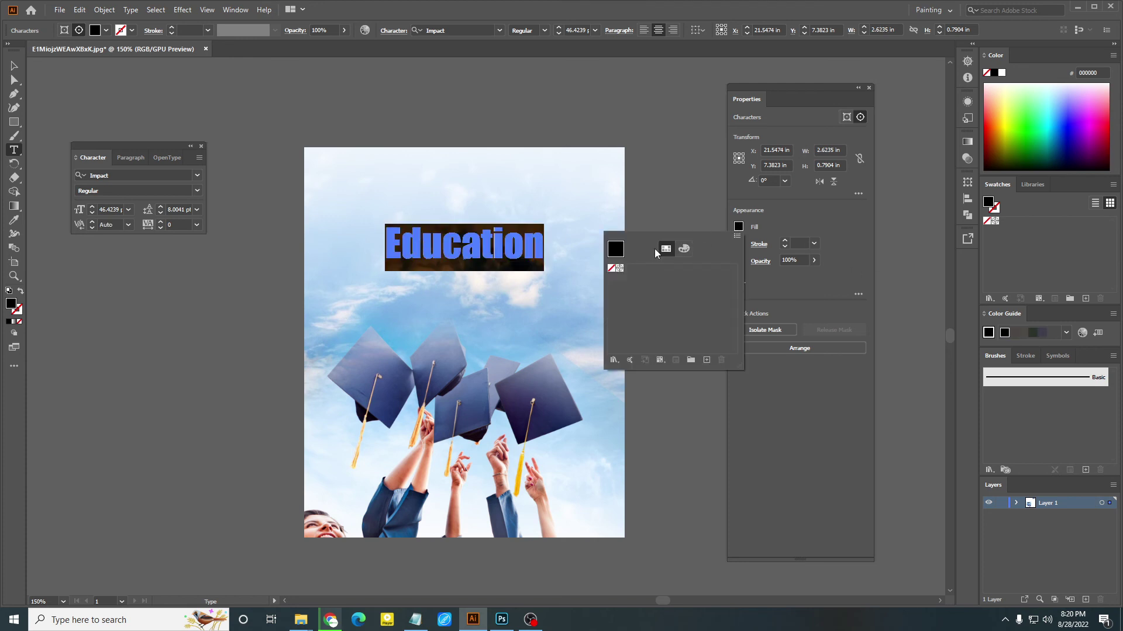
{"action": "left_click", "coordinate": [683, 250]}
{"action": "left_click", "coordinate": [668, 345]}
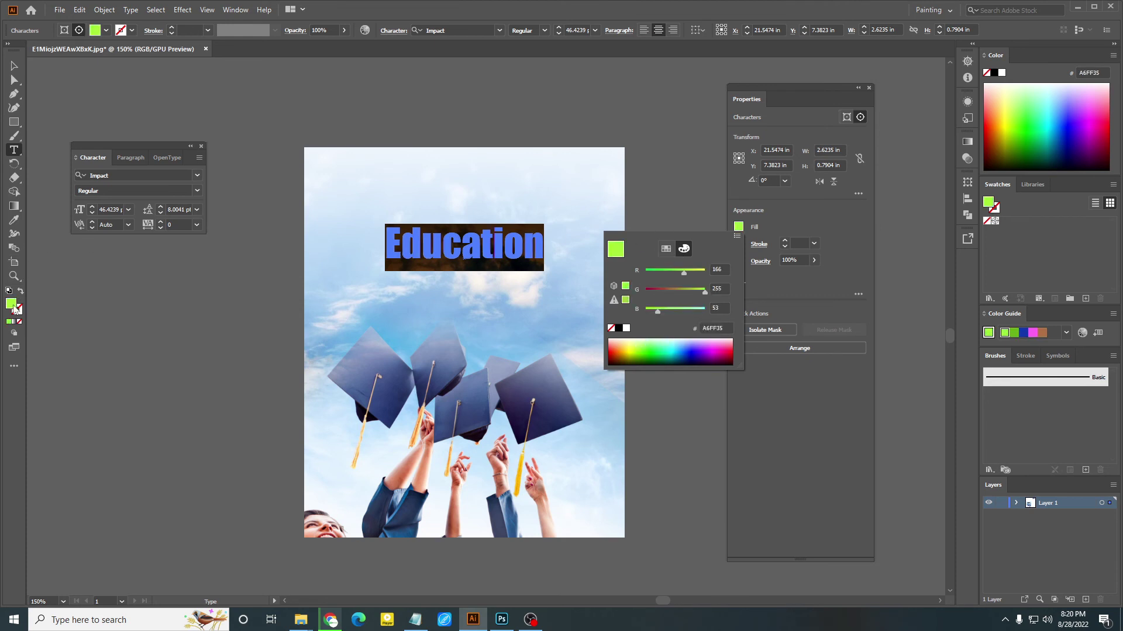
{"action": "double_click", "coordinate": [12, 305]}
{"action": "left_click", "coordinate": [517, 273]}
{"action": "left_click", "coordinate": [576, 304]}
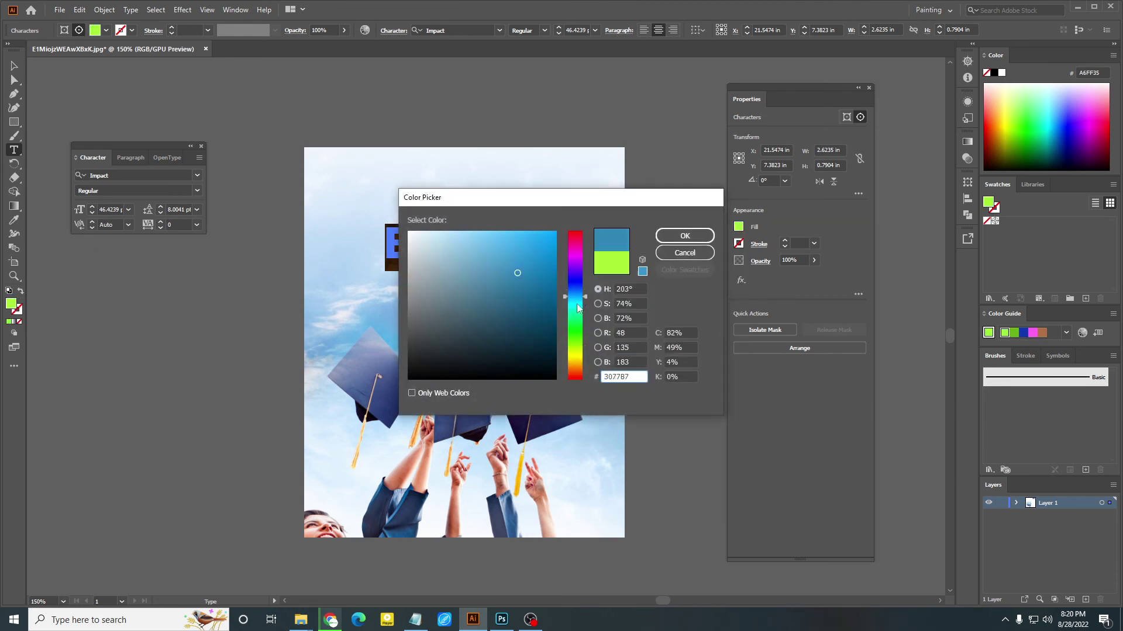
{"action": "left_click", "coordinate": [543, 338]}
{"action": "left_click", "coordinate": [574, 285]}
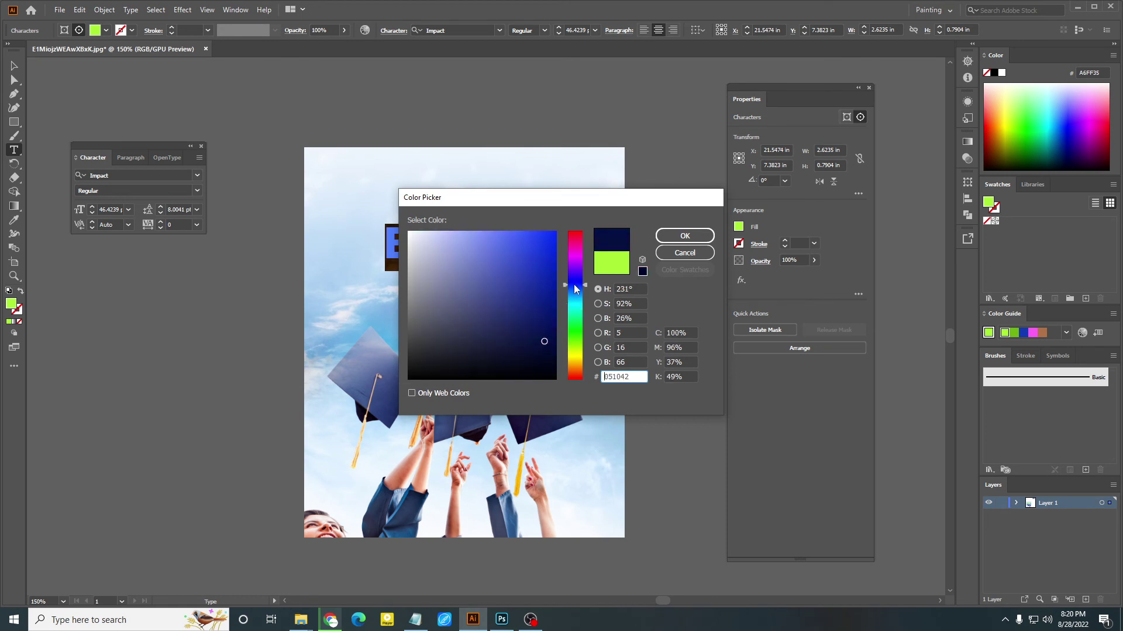
{"action": "left_click", "coordinate": [685, 236]}
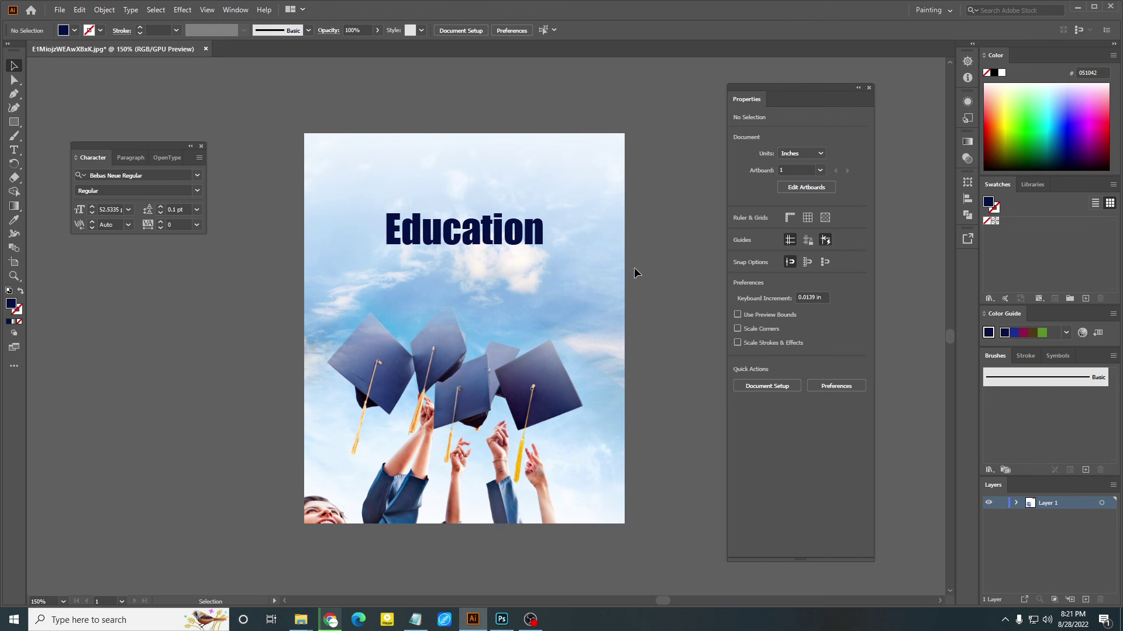
Select the photo group and float the Layers panel beside the canvas.
{"action": "left_click", "coordinate": [547, 232]}
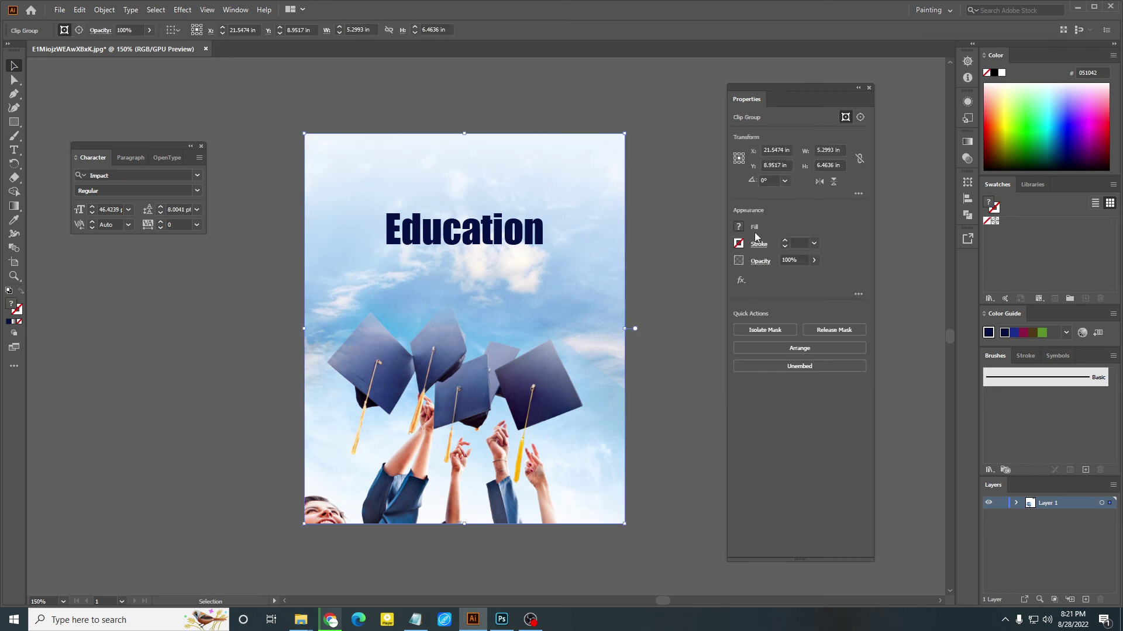
{"action": "left_click", "coordinate": [237, 10]}
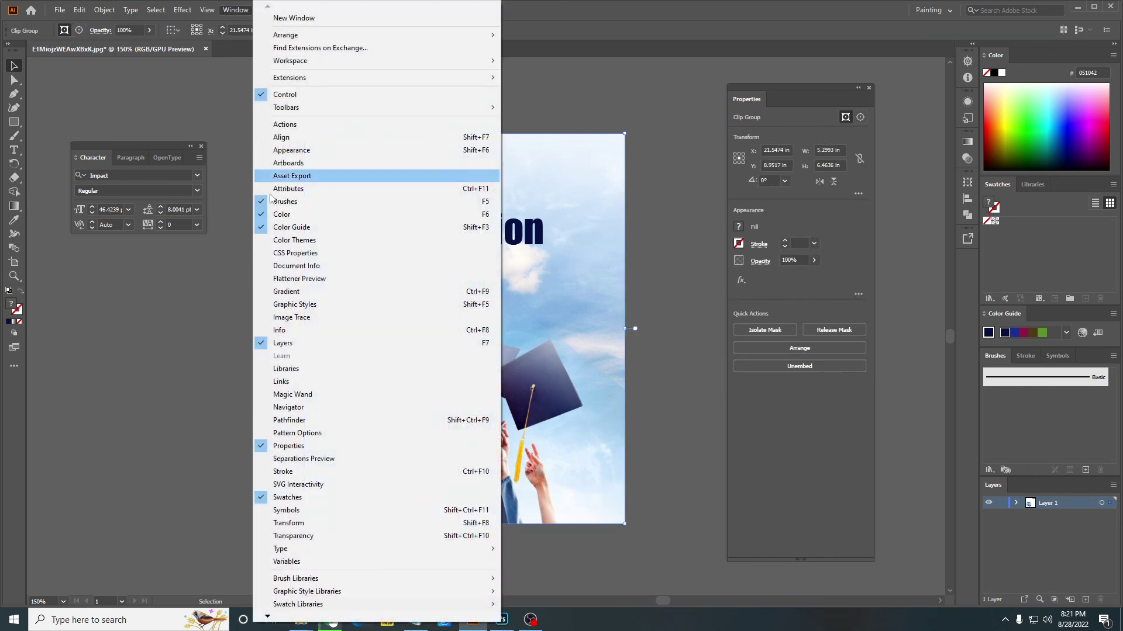
{"action": "left_click", "coordinate": [300, 343]}
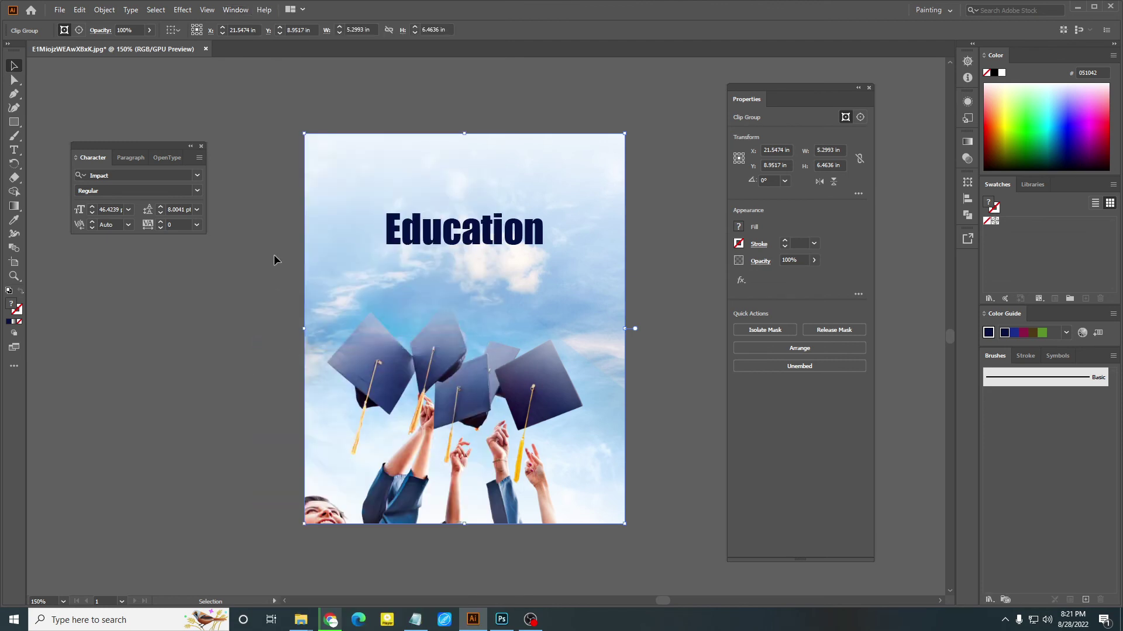
{"action": "left_click", "coordinate": [233, 10]}
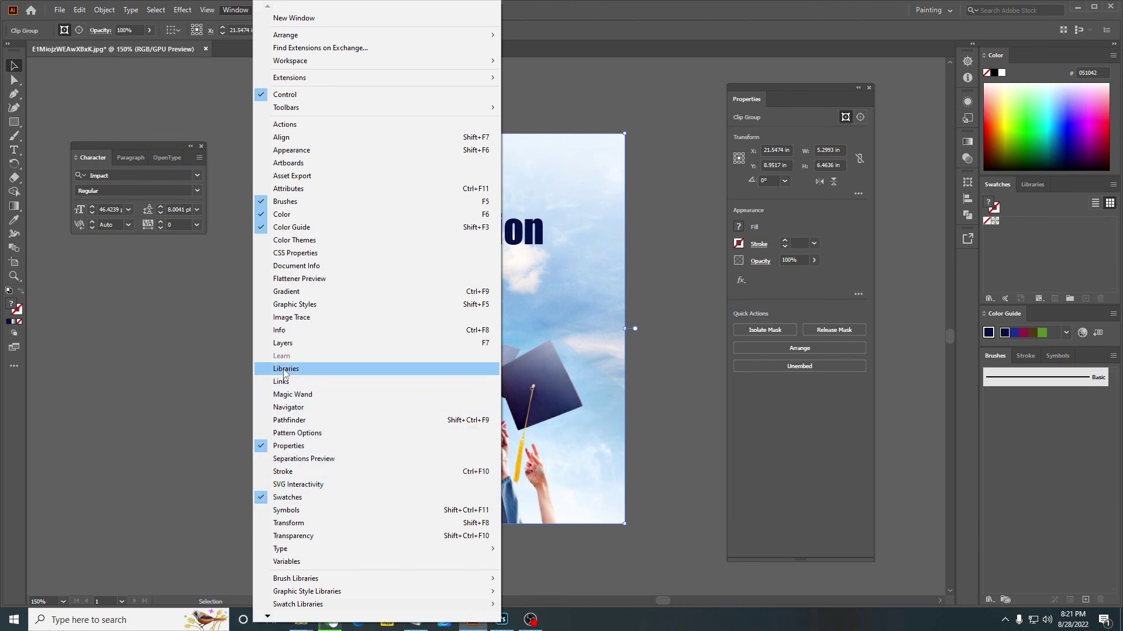
{"action": "left_click", "coordinate": [283, 343]}
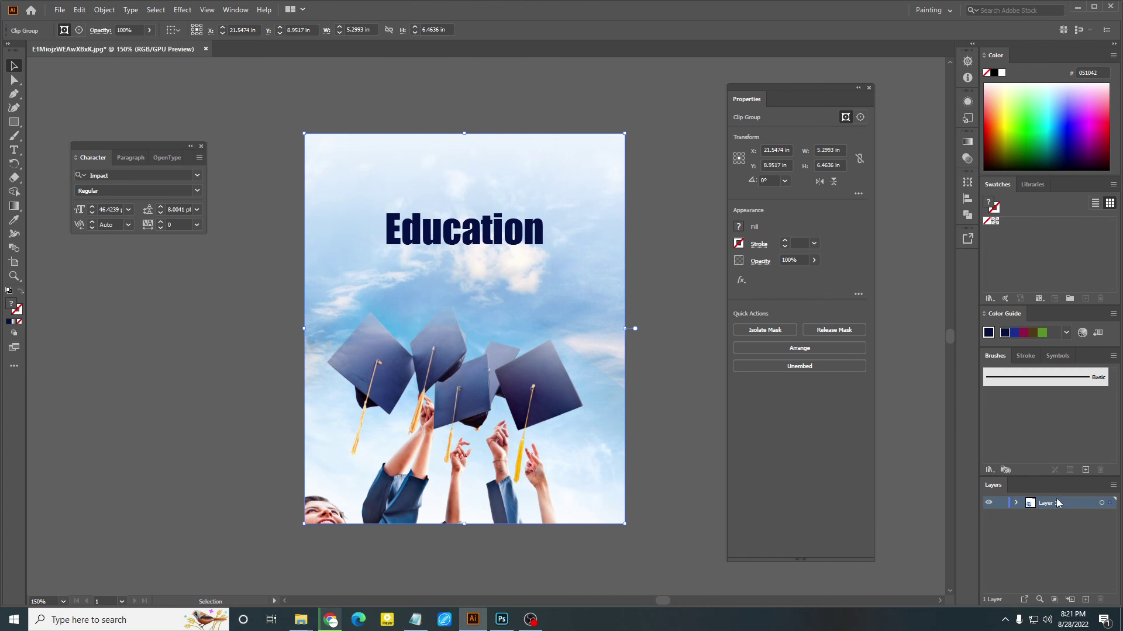
{"action": "mouse_move", "coordinate": [986, 486]}
{"action": "left_mouse_down"}
{"action": "mouse_move", "coordinate": [824, 433]}
{"action": "mouse_move", "coordinate": [654, 420]}
{"action": "left_mouse_up"}
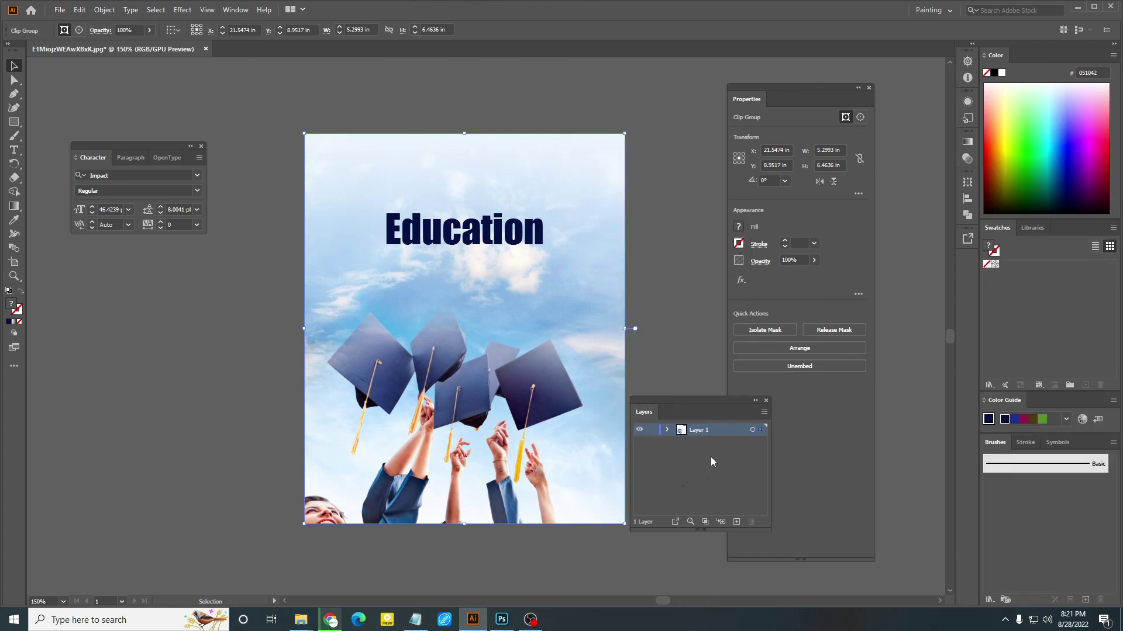
Expand Layer 1 and its group, and make the hidden items visible.
{"action": "left_click", "coordinate": [666, 431]}
{"action": "left_click", "coordinate": [681, 443]}
{"action": "left_click", "coordinate": [639, 466]}
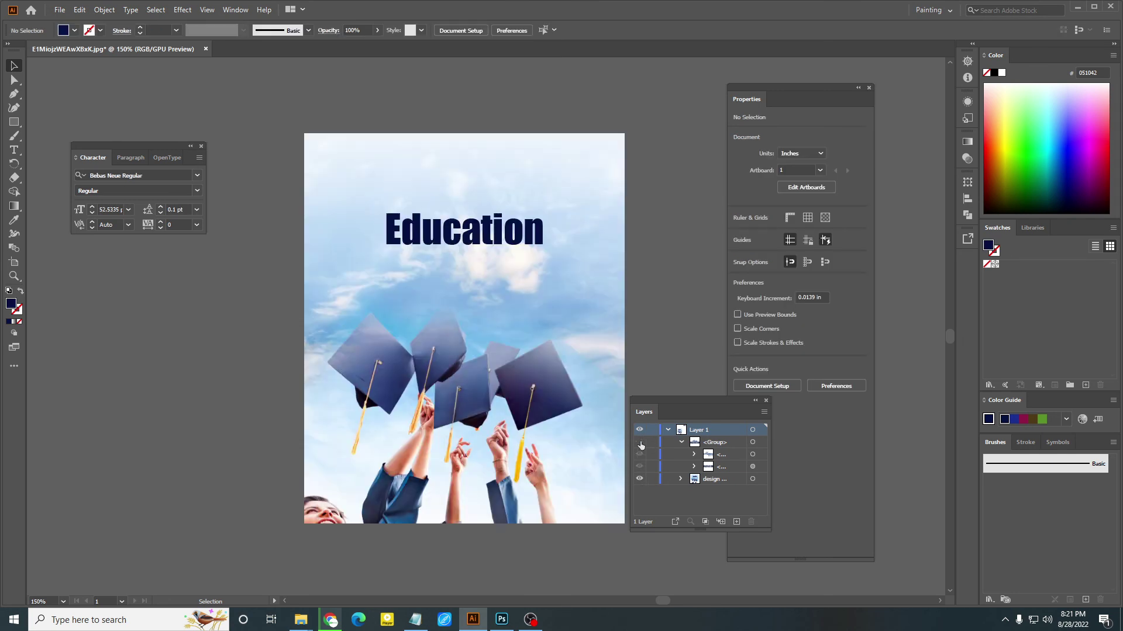
{"action": "left_click", "coordinate": [640, 443]}
{"action": "left_click_drag", "start_coordinate": [718, 451], "coordinate": [717, 467]}
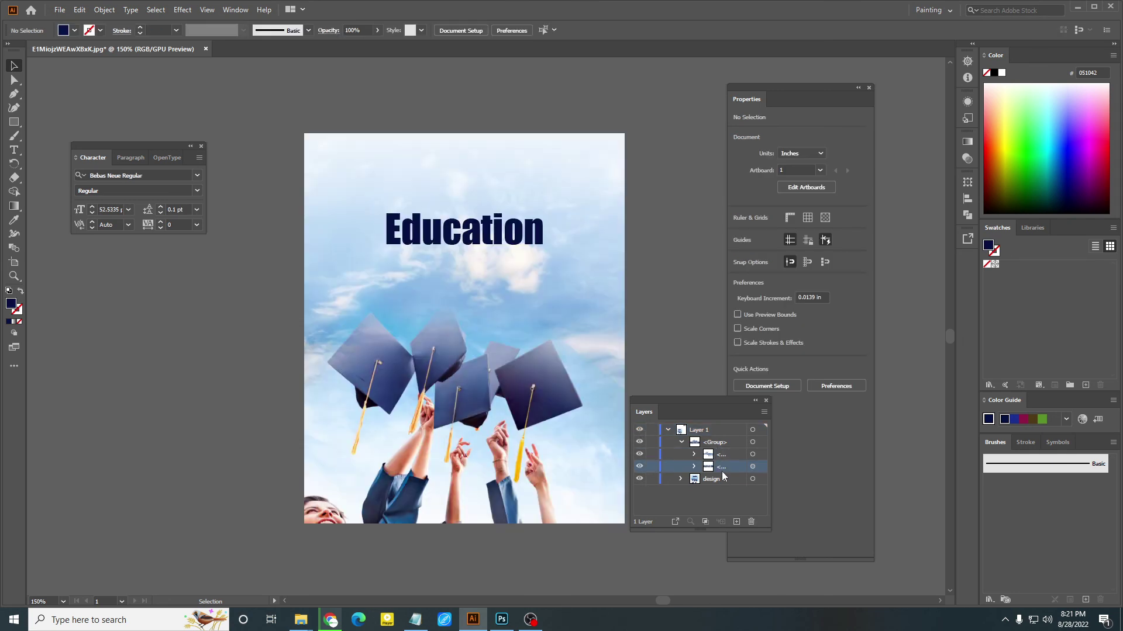
{"action": "left_click", "coordinate": [668, 430]}
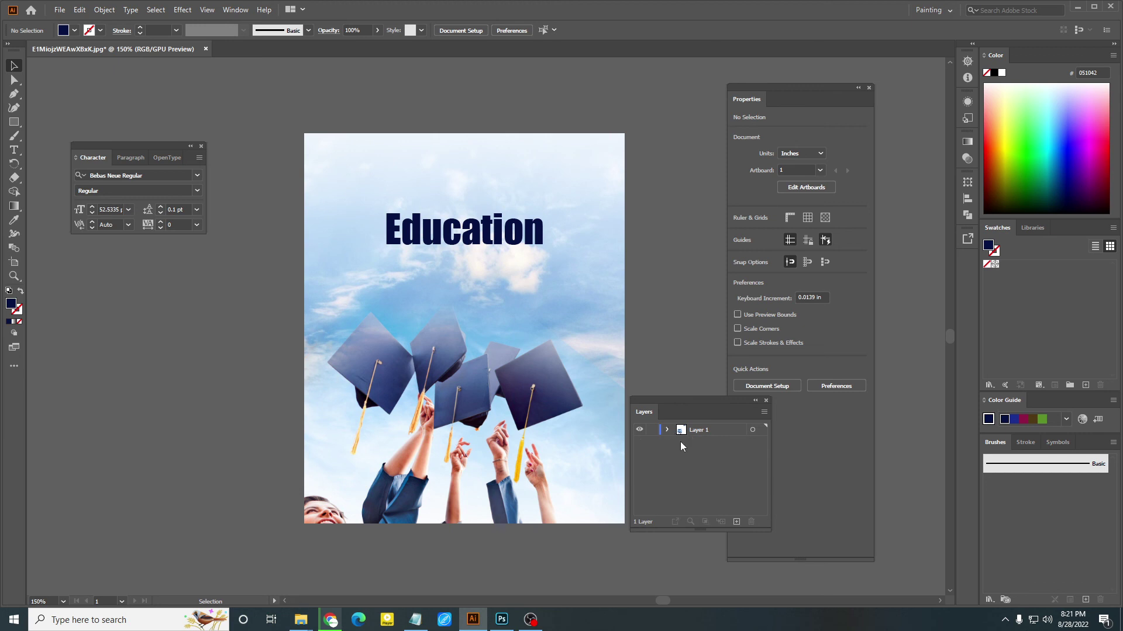
{"action": "left_click", "coordinate": [641, 430], "text": "ctrl"}
{"action": "left_click", "coordinate": [641, 430], "text": "ctrl"}
Close the Layers panel and reselect the photo clip group.
{"action": "left_click", "coordinate": [764, 402]}
{"action": "left_click", "coordinate": [546, 261]}
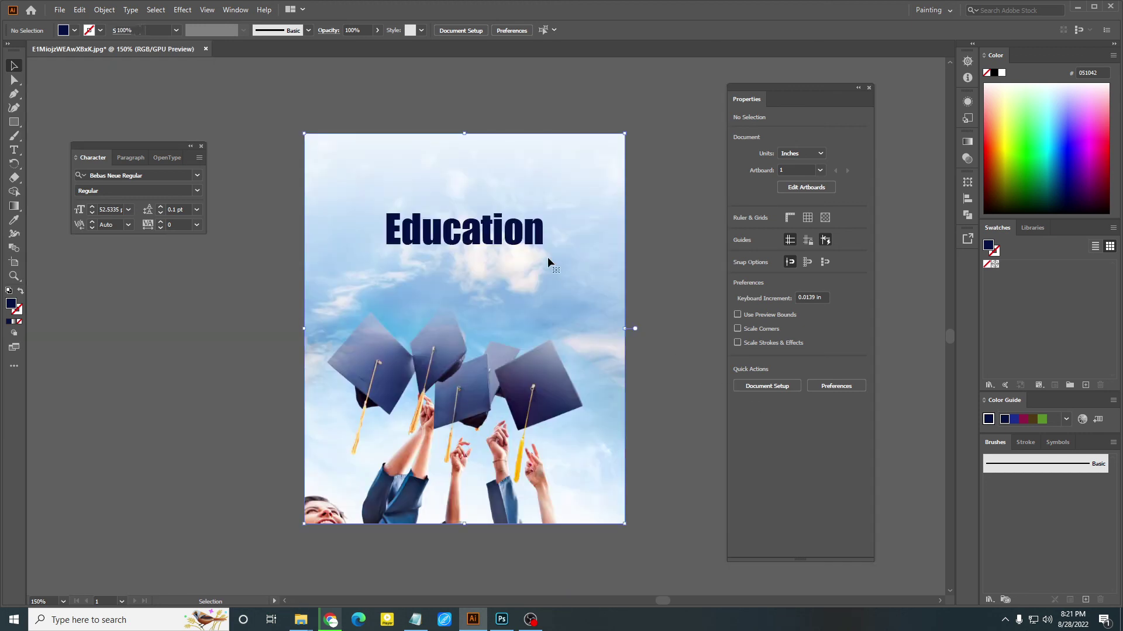
{"action": "left_click", "coordinate": [659, 352]}
{"action": "left_click", "coordinate": [555, 264]}
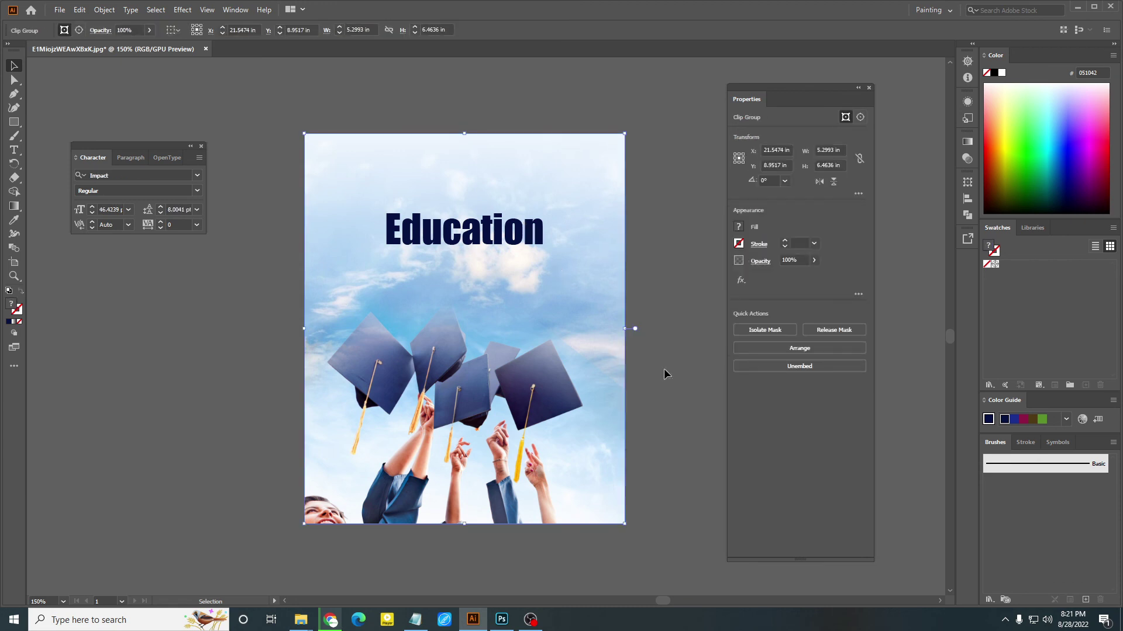
{"action": "right_click", "coordinate": [544, 286]}
{"action": "left_click", "coordinate": [598, 377]}
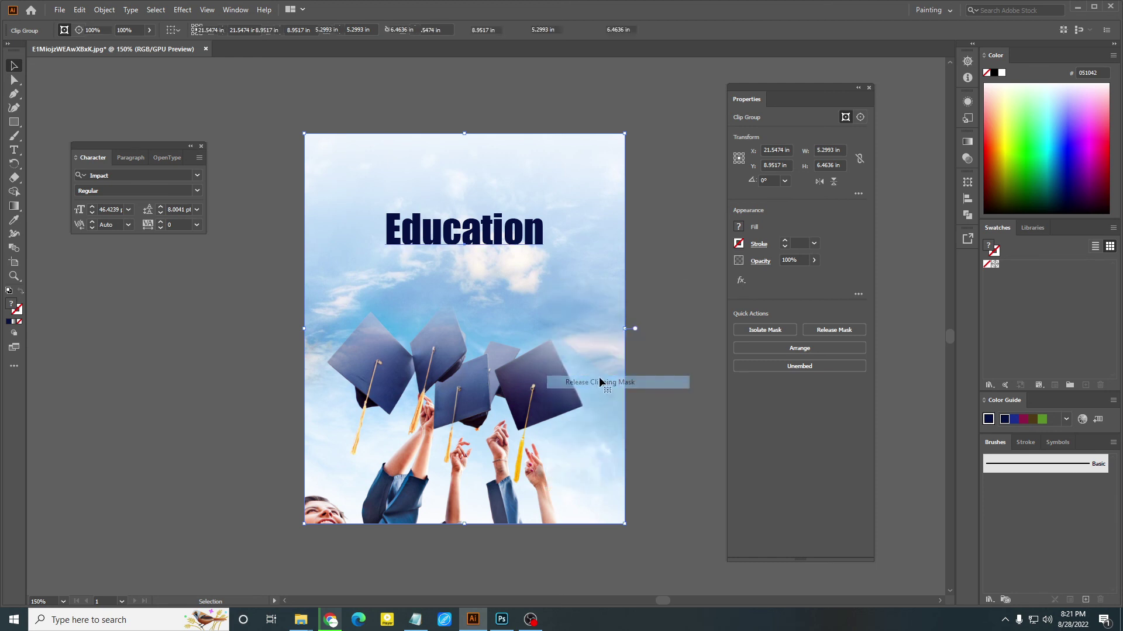
{"action": "left_click", "coordinate": [660, 257]}
{"action": "left_click", "coordinate": [541, 246]}
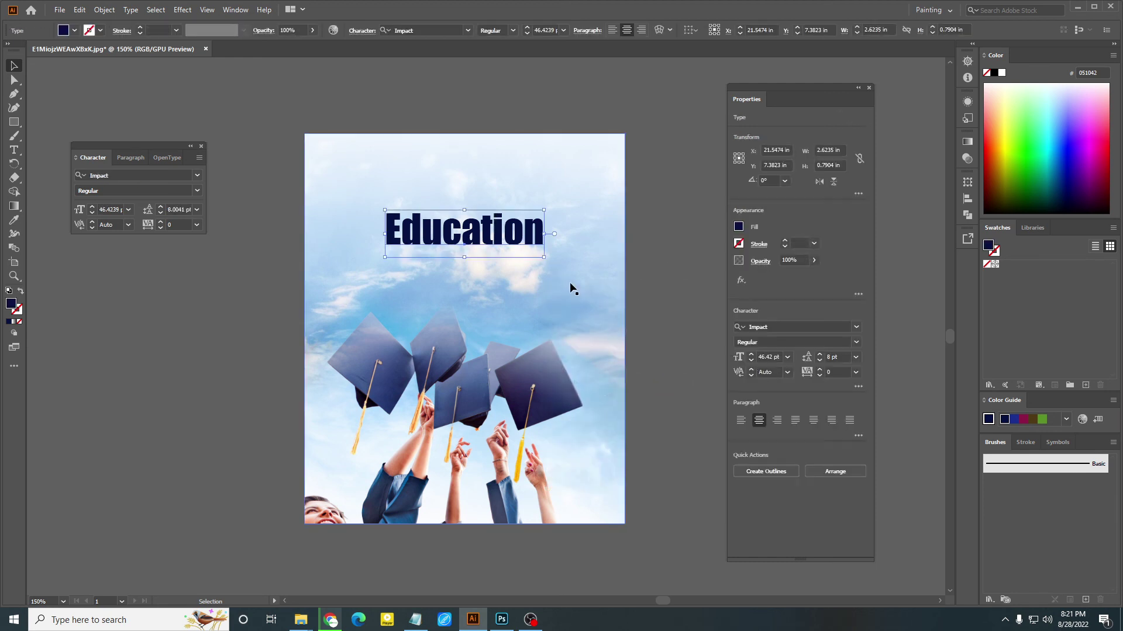
{"action": "key", "text": "ctrl+z"}
{"action": "key", "text": "ctrl+z"}
{"action": "key", "text": "ctrl+z"}
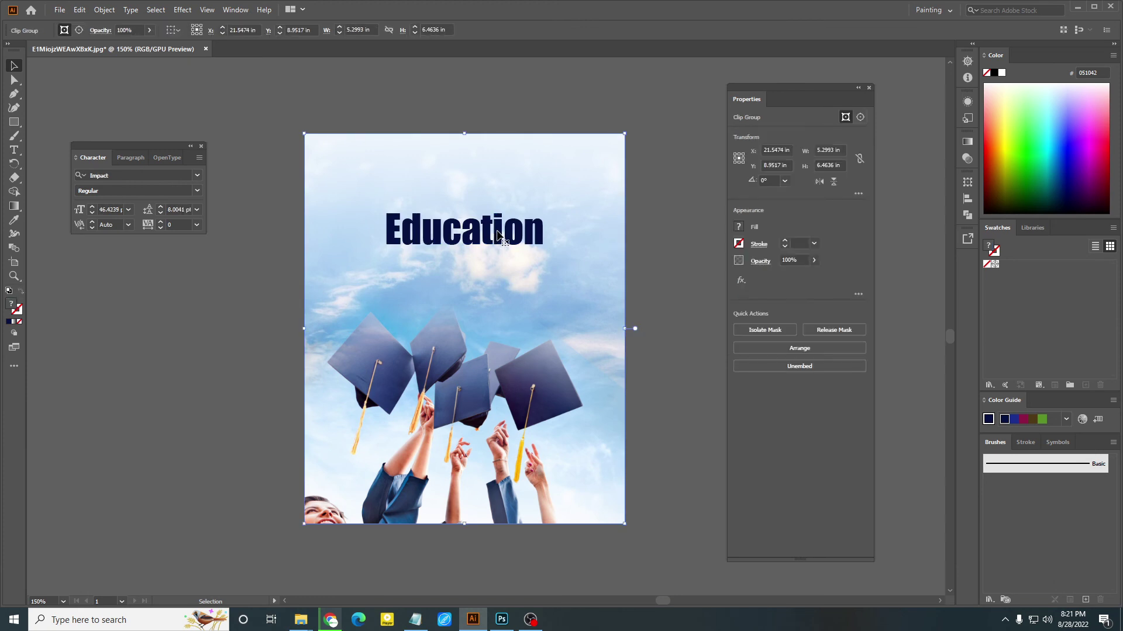
{"action": "right_click", "coordinate": [538, 225]}
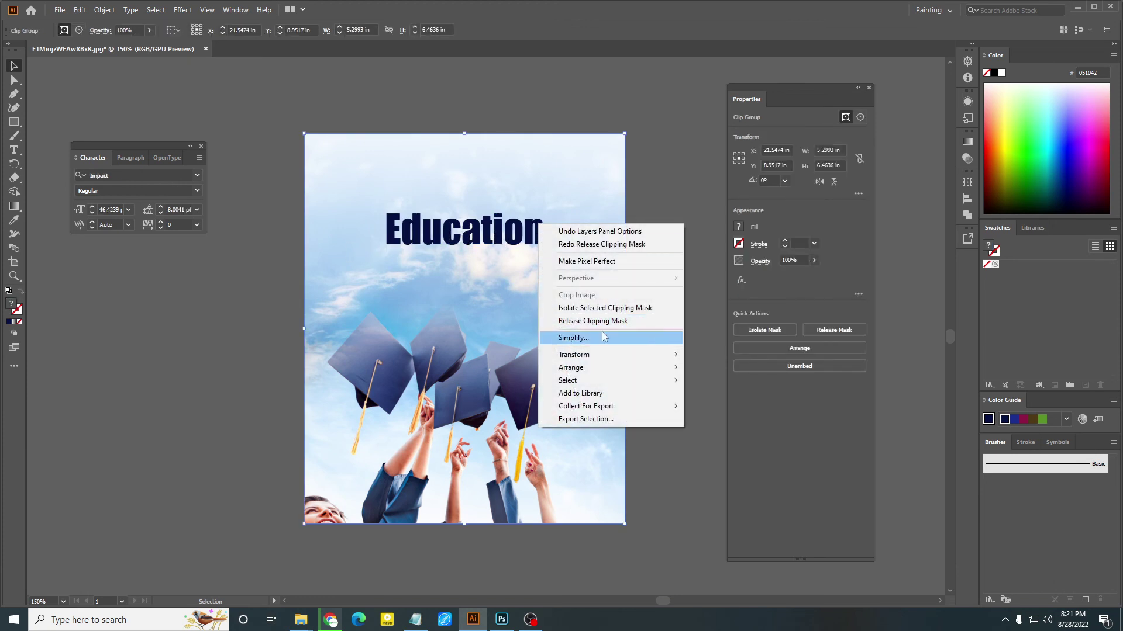
{"action": "left_click", "coordinate": [608, 321]}
{"action": "left_click", "coordinate": [541, 241]}
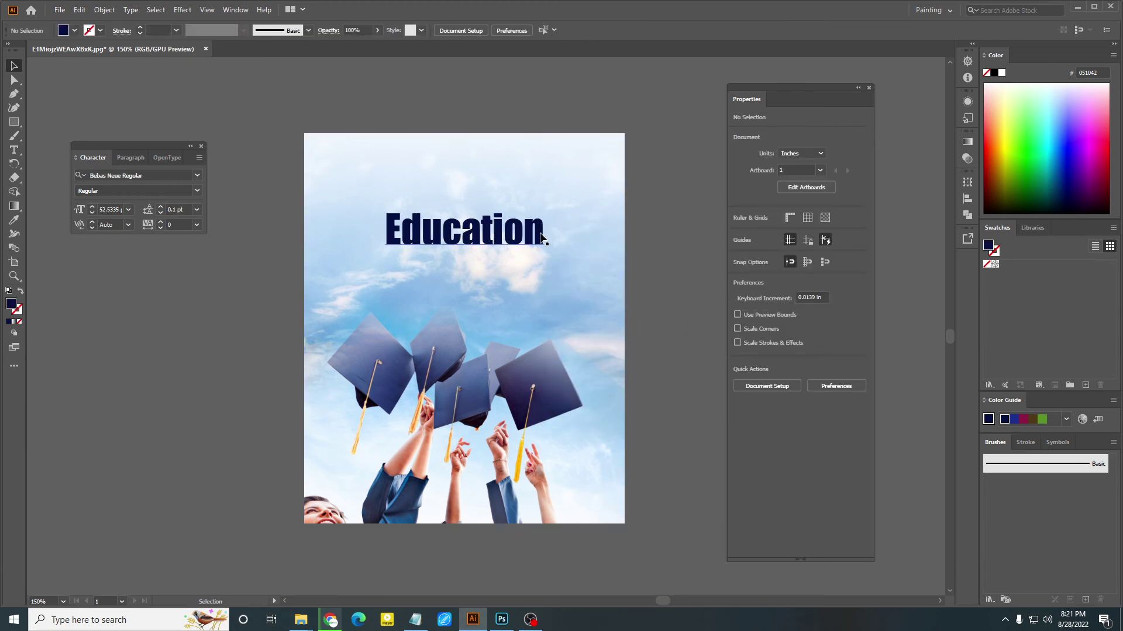
{"action": "key", "text": "ctrl+z"}
{"action": "key", "text": "ctrl+z"}
{"action": "key", "text": "ctrl+shift+z"}
{"action": "key", "text": "ctrl+shift+z"}
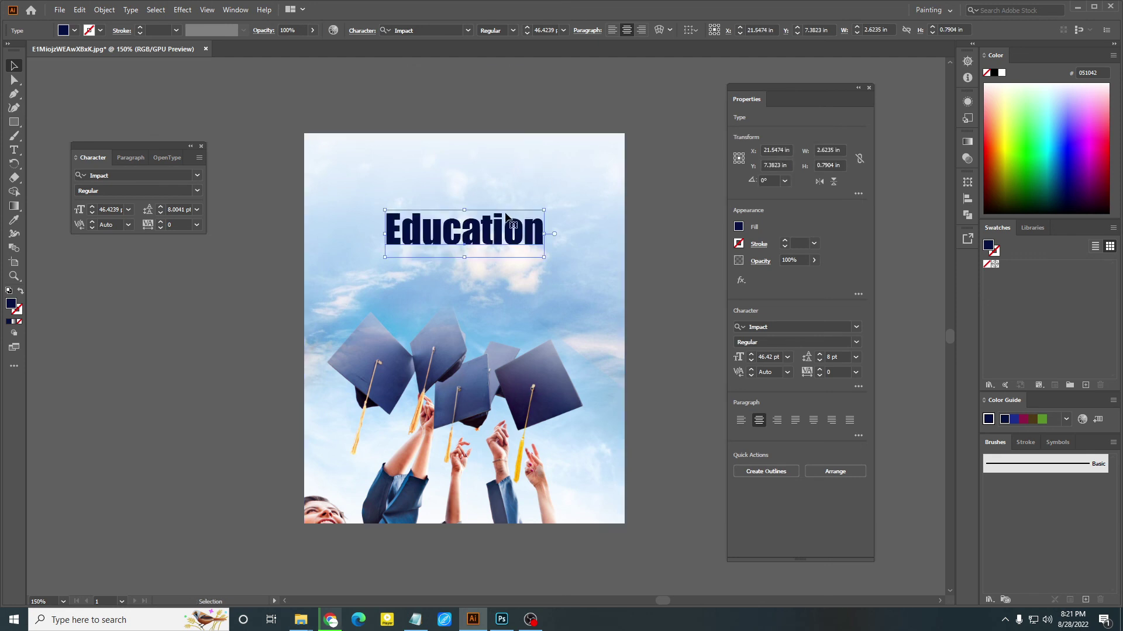
{"action": "key", "text": "t"}
{"action": "double_click", "coordinate": [498, 227]}
{"action": "left_click", "coordinate": [10, 64]}
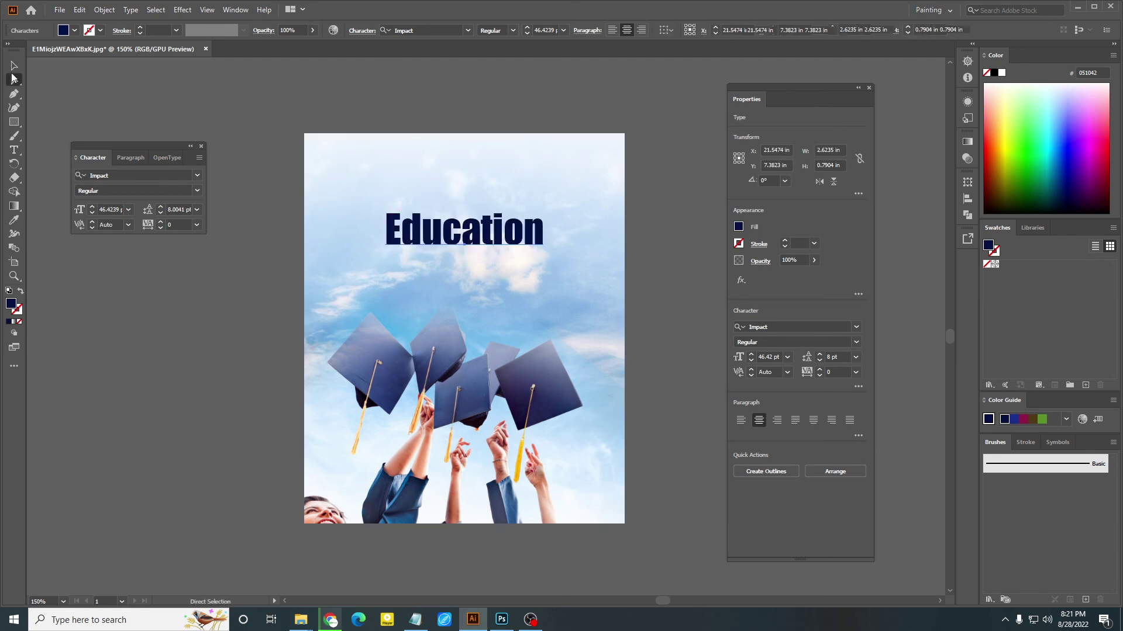
{"action": "left_click", "coordinate": [175, 110]}
{"action": "scroll", "coordinate": [547, 269], "scroll_direction": "down", "scroll_amount": 3}
Delete the Education title from the poster.
{"action": "scroll", "coordinate": [542, 269], "scroll_direction": "up", "scroll_amount": 2}
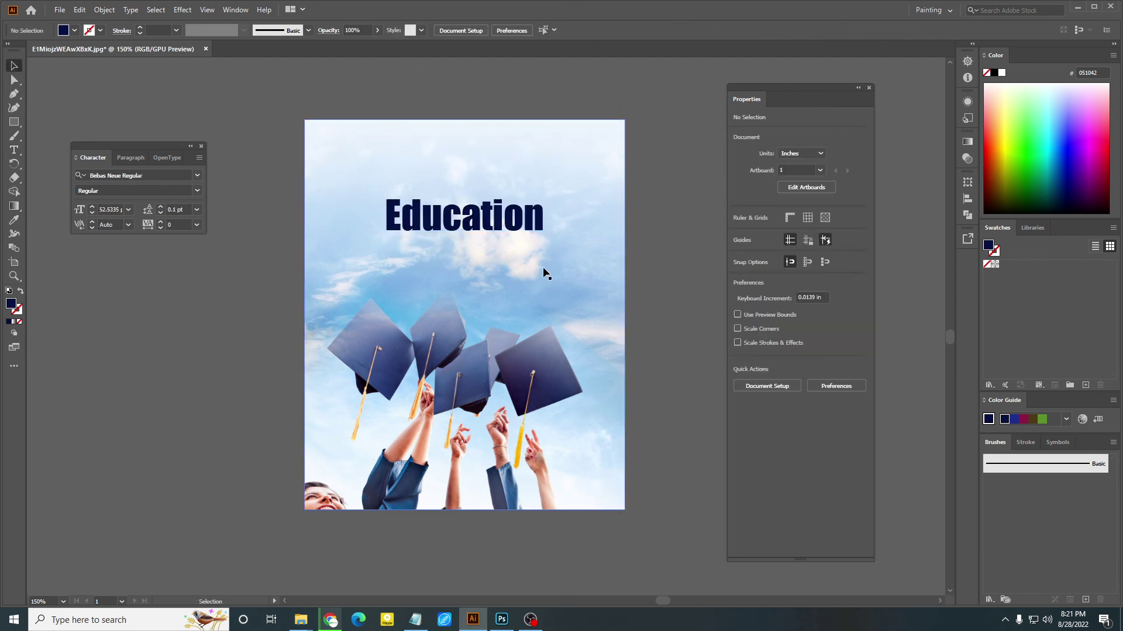
{"action": "scroll", "coordinate": [543, 268], "scroll_direction": "down", "scroll_amount": 3, "text": "alt"}
{"action": "scroll", "coordinate": [538, 270], "scroll_direction": "down", "scroll_amount": 1, "text": "alt"}
{"action": "scroll", "coordinate": [563, 279], "scroll_direction": "up", "scroll_amount": 1, "text": "alt"}
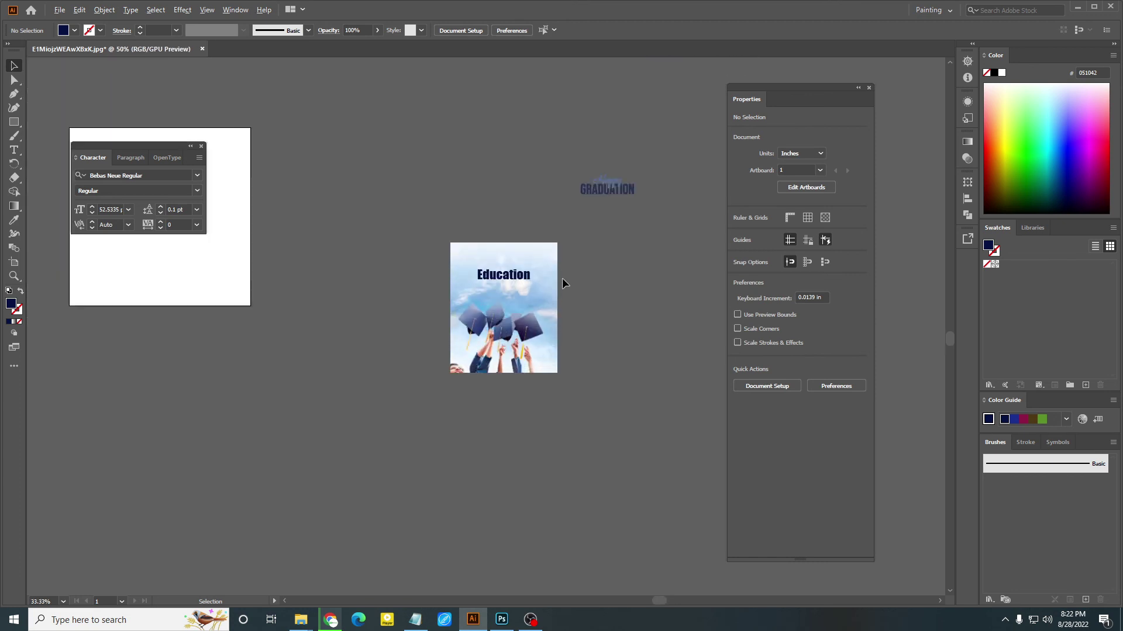
{"action": "scroll", "coordinate": [563, 279], "scroll_direction": "up", "scroll_amount": 1, "text": "alt"}
{"action": "left_click", "coordinate": [496, 284]}
{"action": "key", "text": "Delete"}
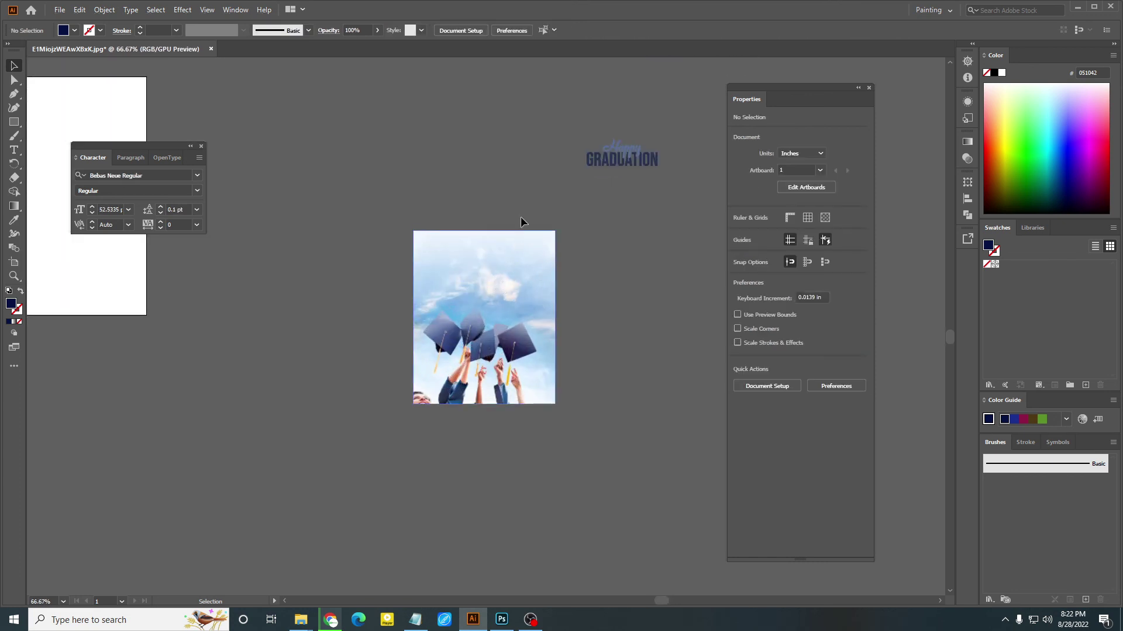
Move the Happy GRADUATION group onto the caps photo and centre it horizontally.
{"action": "left_click", "coordinate": [636, 162]}
{"action": "scroll", "coordinate": [635, 163], "scroll_direction": "up", "scroll_amount": 1, "text": "alt"}
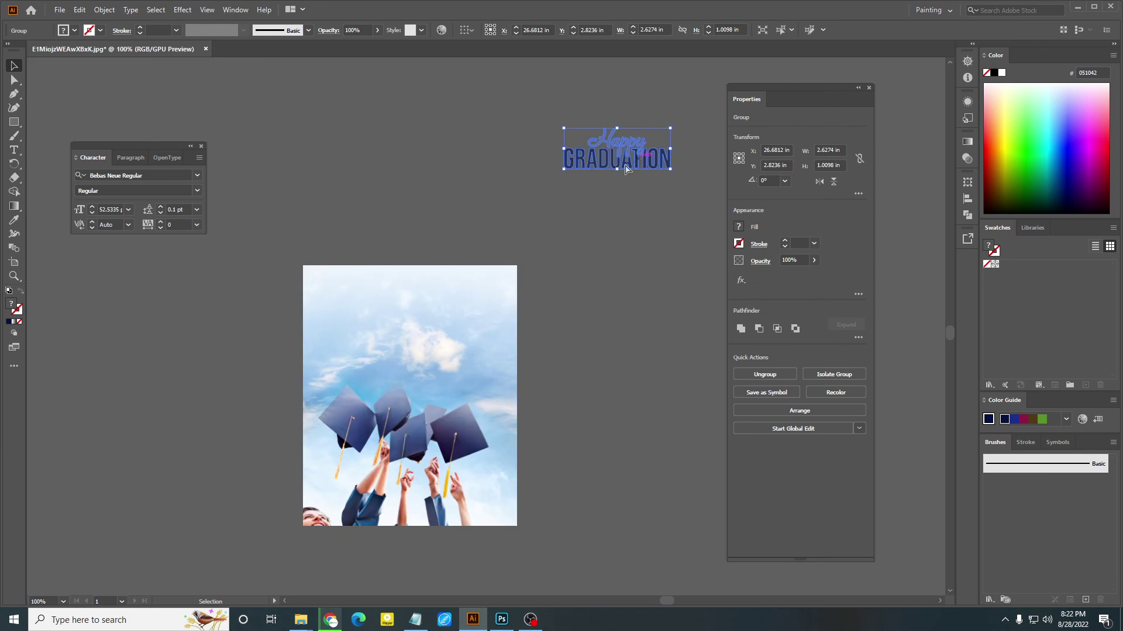
{"action": "left_click_drag", "start_coordinate": [635, 163], "coordinate": [430, 338]}
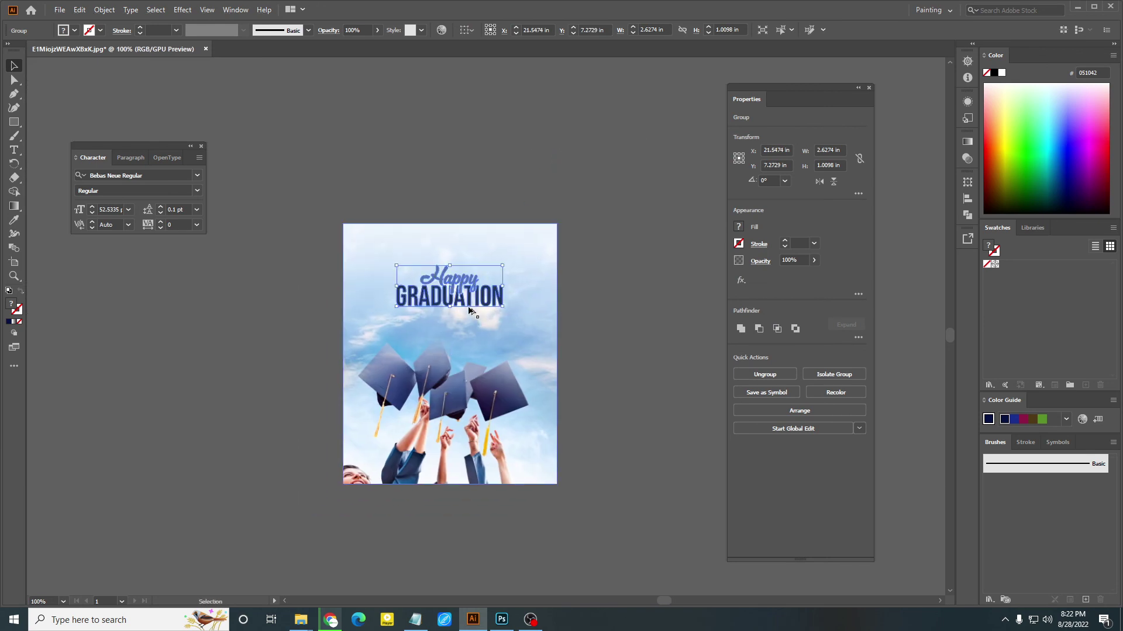
{"action": "scroll", "coordinate": [351, 434], "scroll_direction": "up", "scroll_amount": 1, "text": "alt"}
{"action": "left_click_drag", "start_coordinate": [501, 296], "coordinate": [498, 304]}
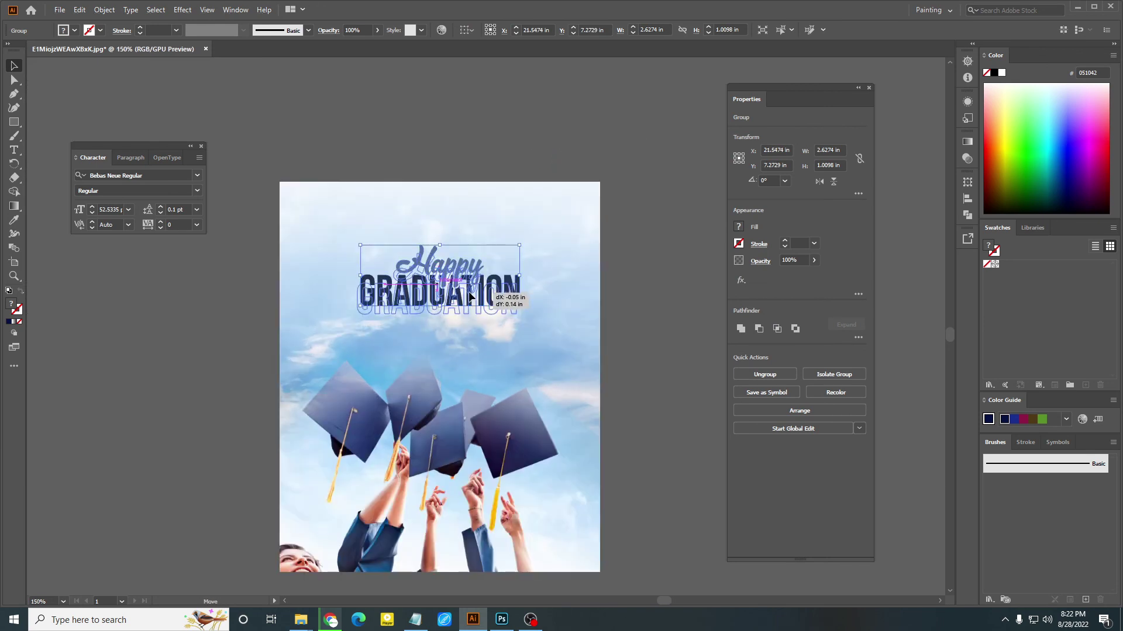
{"action": "left_click", "coordinate": [465, 334], "text": "shift"}
{"action": "left_click", "coordinate": [215, 35]}
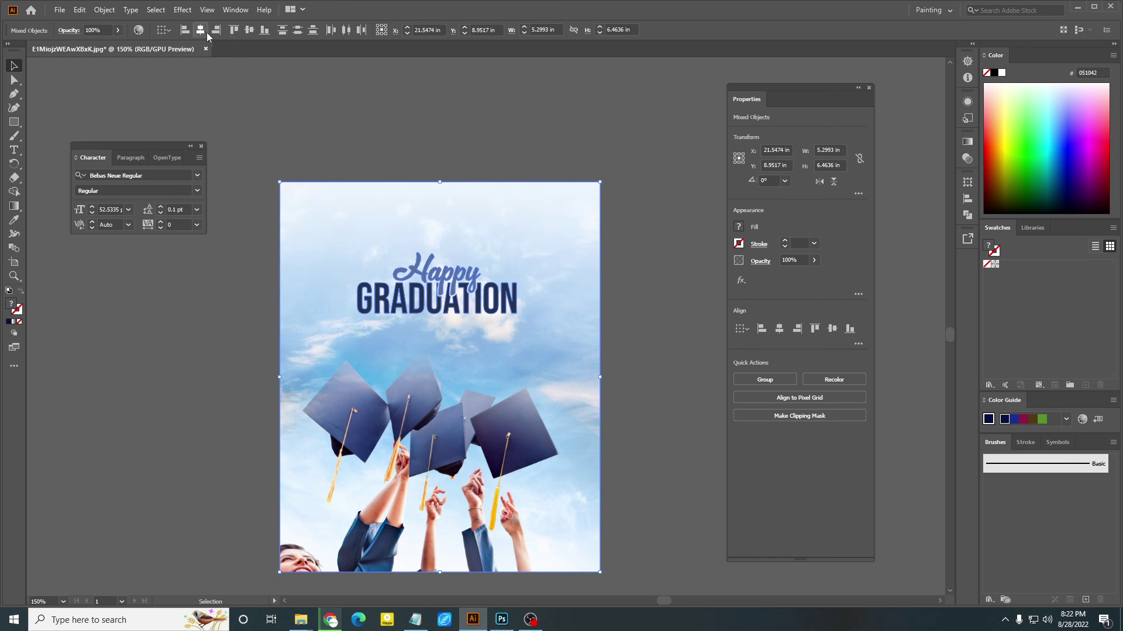
Nudge the title group slightly near the photo's top and deselect it.
{"action": "left_click", "coordinate": [462, 174]}
{"action": "scroll", "coordinate": [468, 193], "scroll_direction": "down", "scroll_amount": 2}
{"action": "left_click_drag", "start_coordinate": [484, 215], "coordinate": [480, 212]}
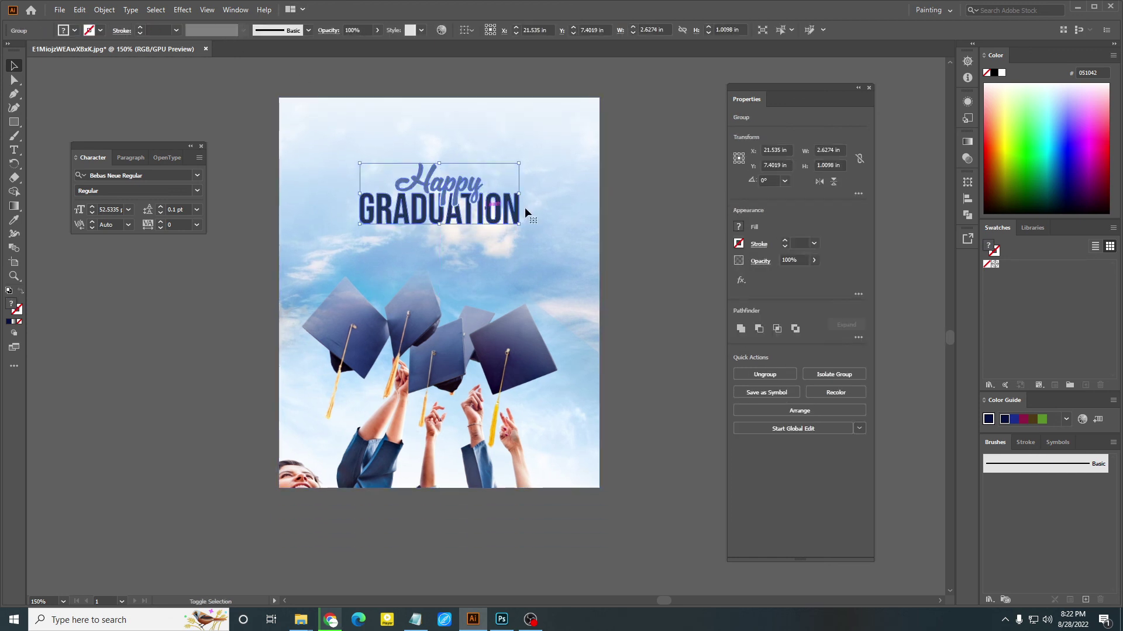
{"action": "left_click", "coordinate": [627, 205]}
{"action": "scroll", "coordinate": [609, 208], "scroll_direction": "down", "scroll_amount": 1}
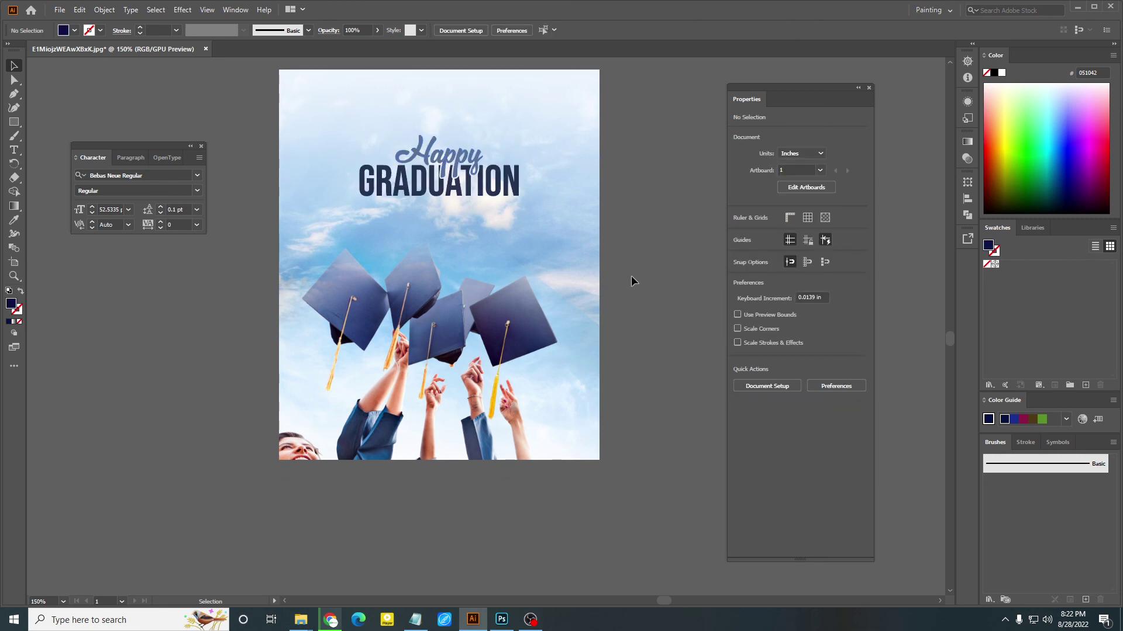
{"action": "scroll", "coordinate": [631, 277], "scroll_direction": "up", "scroll_amount": 1}
Review the finished poster, then bring the OBS recorder window forward.
{"action": "scroll", "coordinate": [631, 285], "scroll_direction": "left", "scroll_amount": 1}
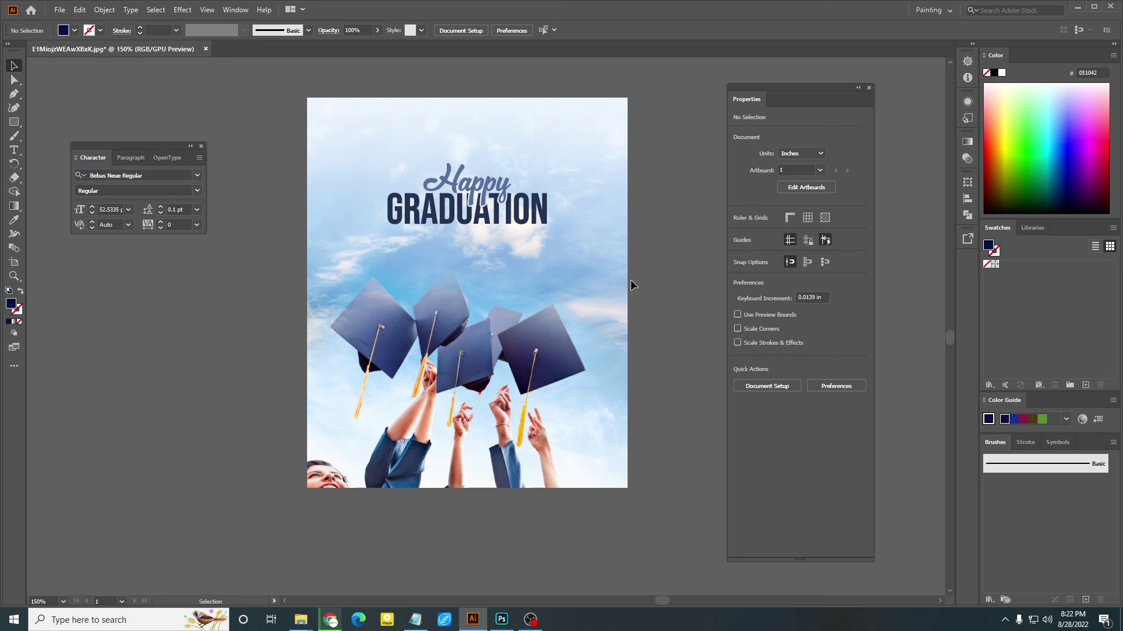
{"action": "scroll", "coordinate": [679, 251], "scroll_direction": "up", "scroll_amount": 3}
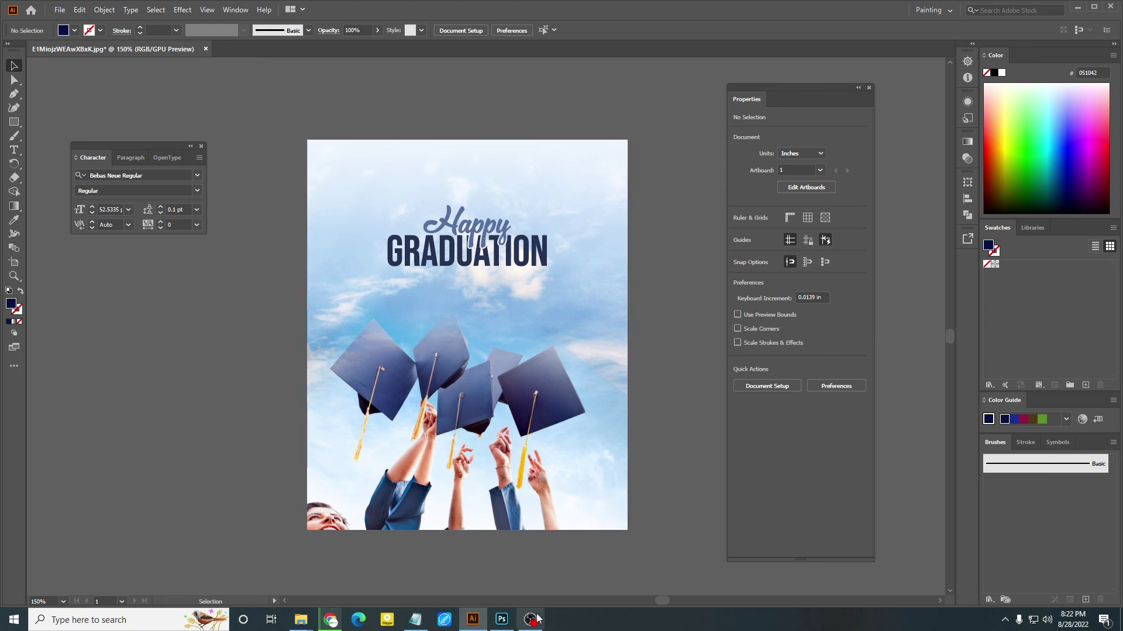
{"action": "mouse_move", "coordinate": [530, 619]}
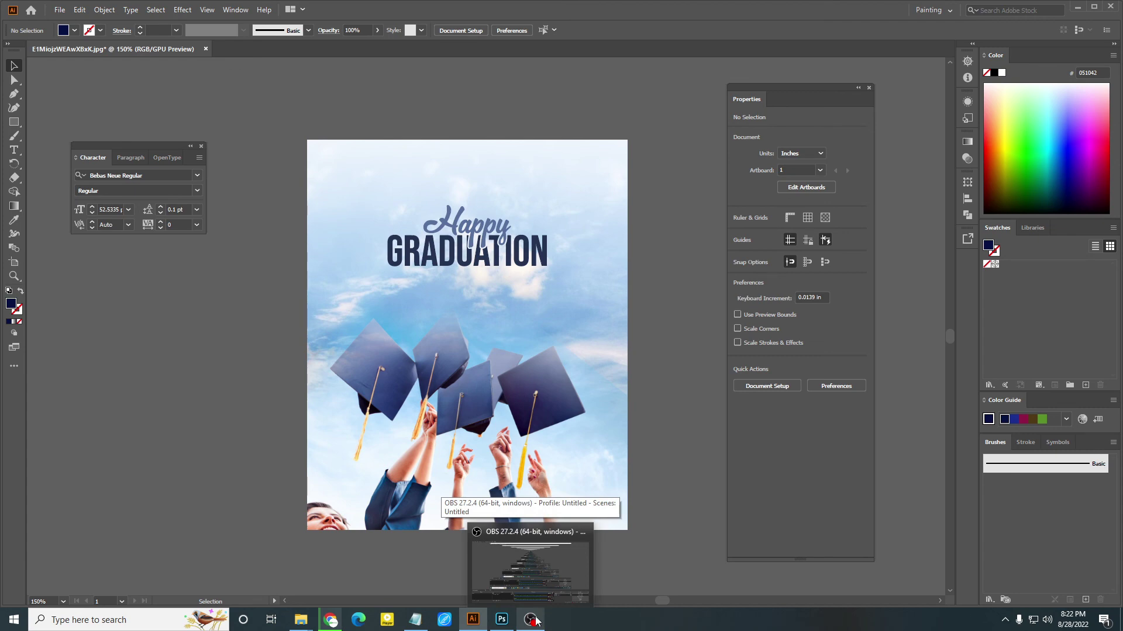
{"action": "left_click", "coordinate": [530, 620]}
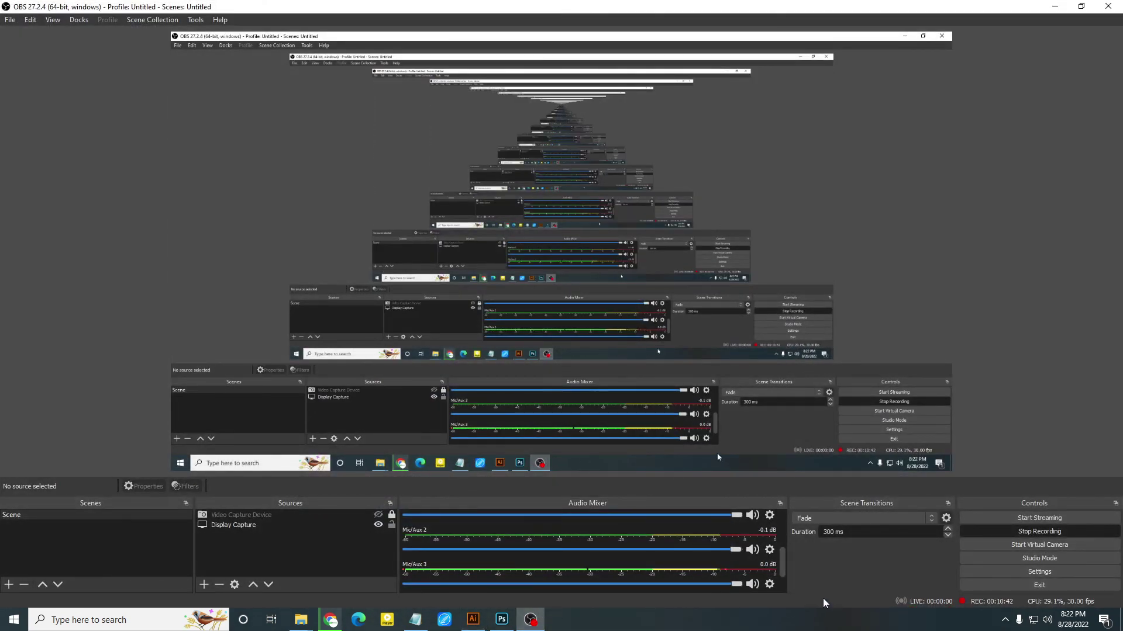